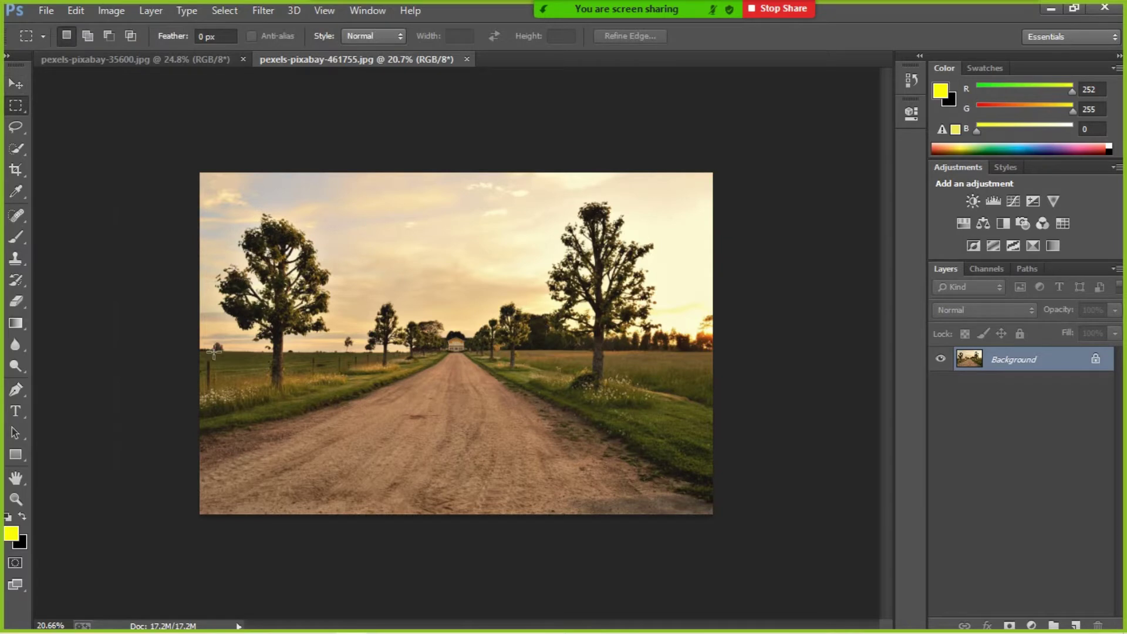
- Select the lower part of the road photo, from the horizon down to the bottom edge, with a rectangular marquee
left_click_drag(207, 328, 652, 444)
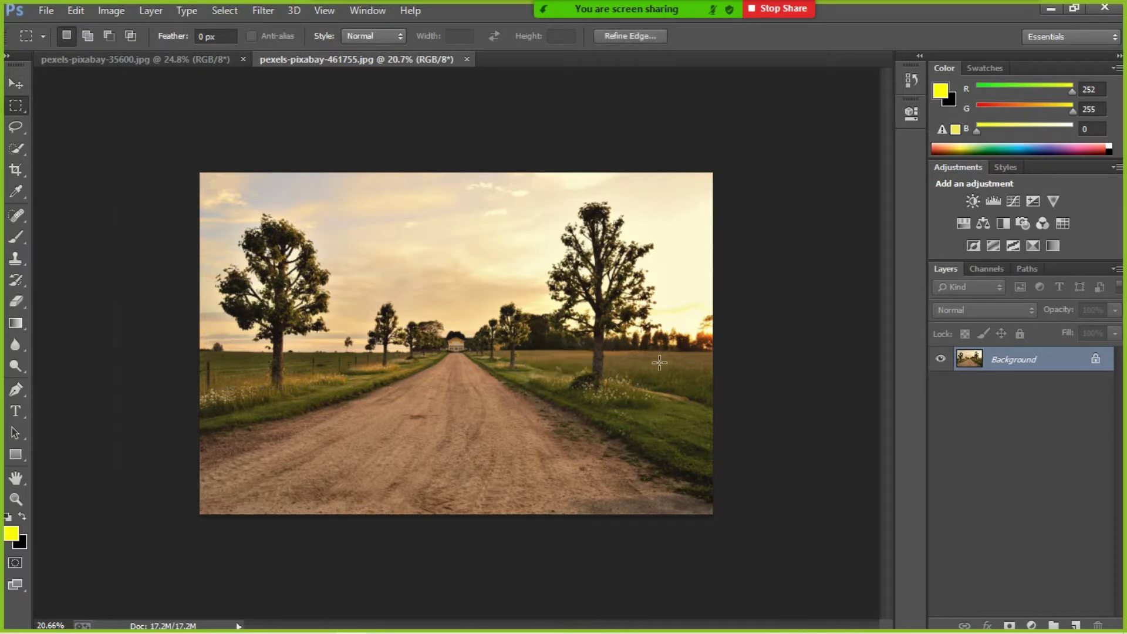
left_click(276, 339)
left_click_drag(202, 351, 714, 515)
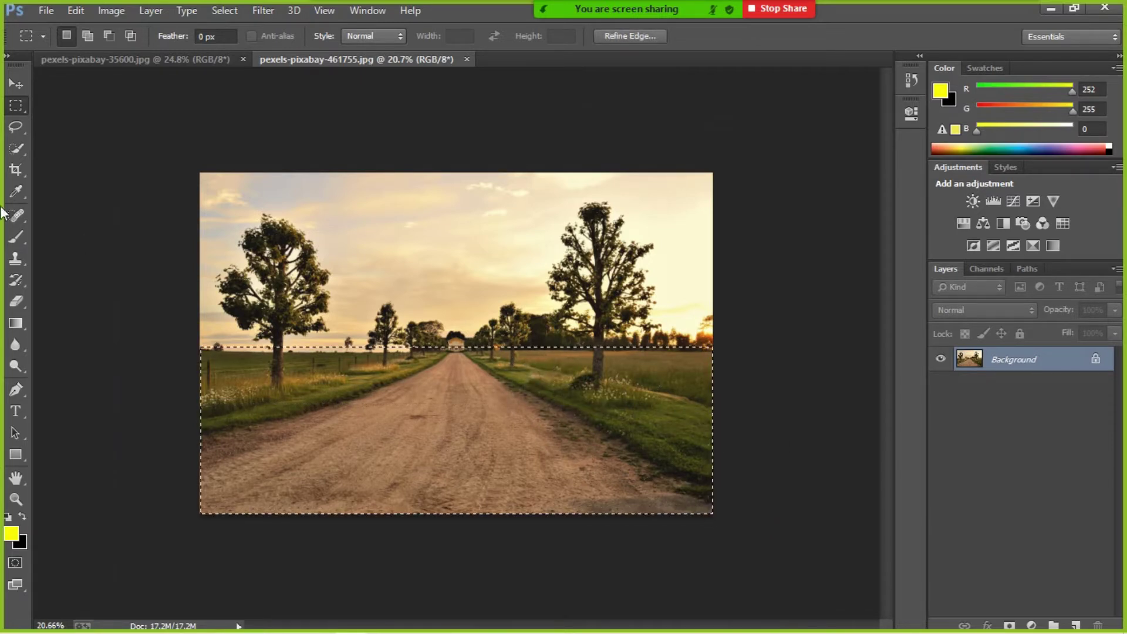
- Move the selected road area into the pexels-pixabay-35600.jpg forest image, over its lower part
left_click(16, 85)
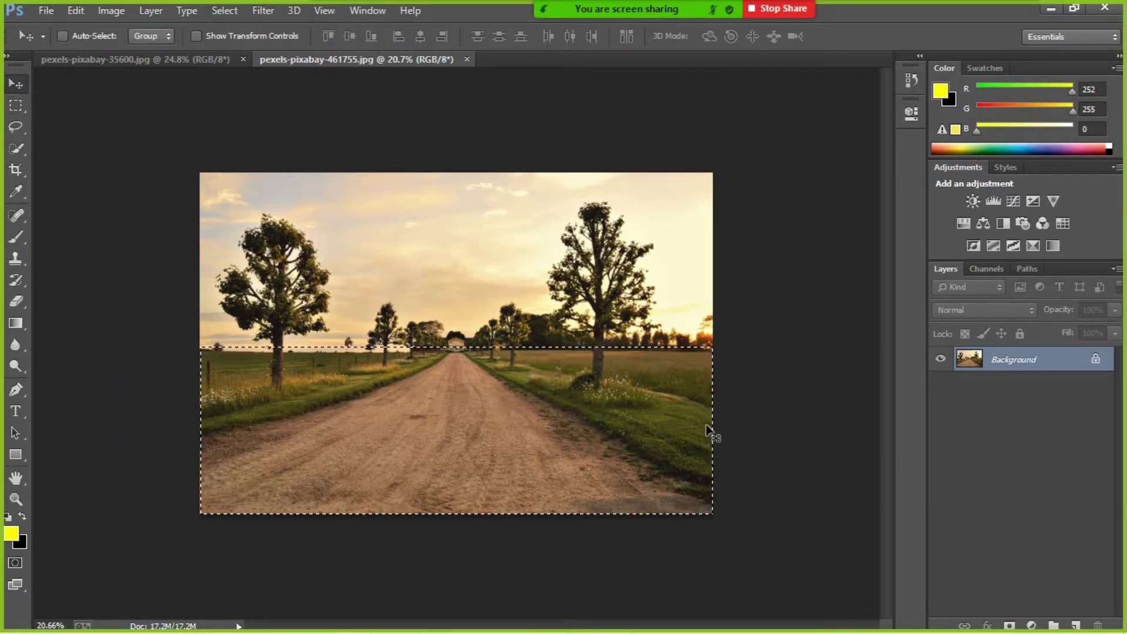
left_click_drag(605, 392, 209, 94)
left_click_drag(501, 453, 499, 445)
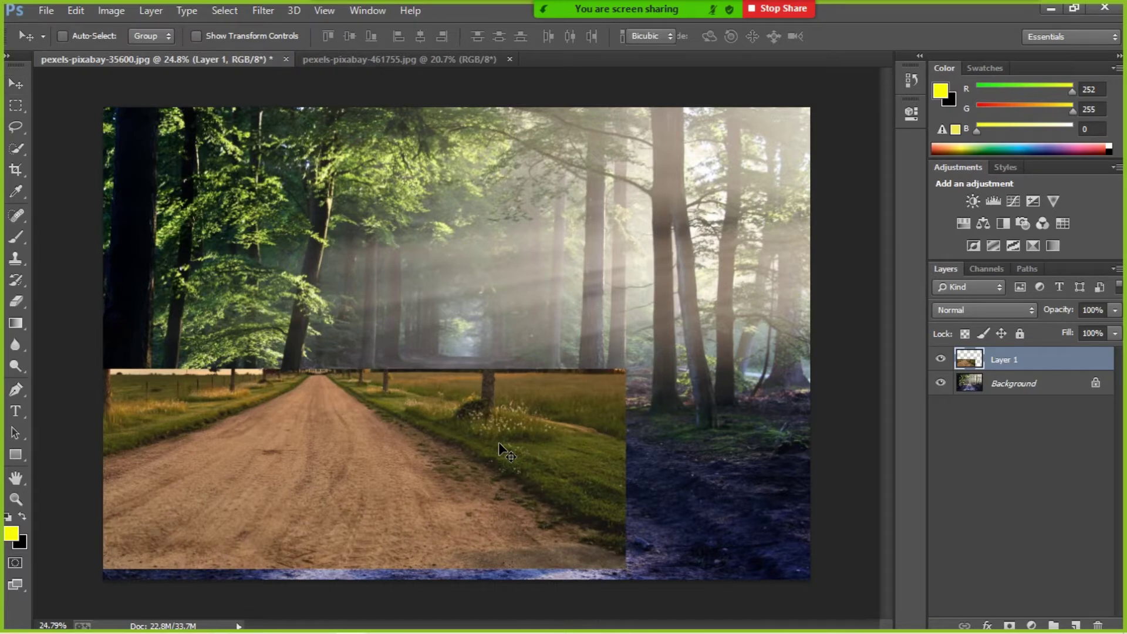
- Free-transform the road layer to about 107% width and 115% height, placing it over the forest path down to the bottom edge
key("ctrl+t")
left_click_drag(411, 424, 540, 407)
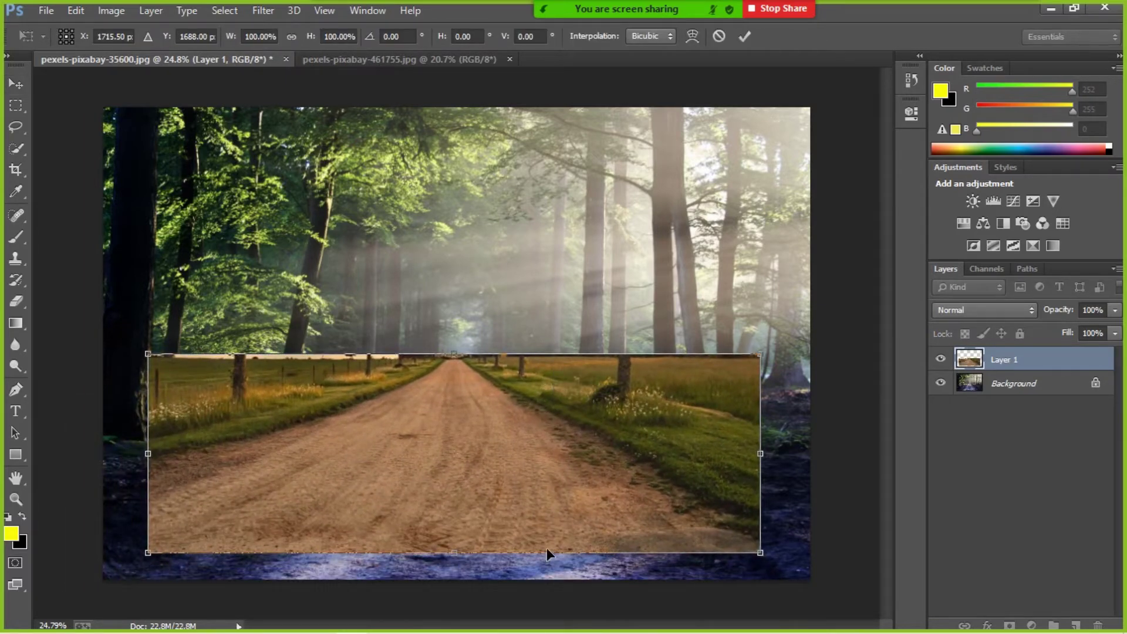
mouse_move(547, 552)
left_mouse_down()
mouse_move(549, 572)
mouse_move(559, 565)
mouse_move(552, 543)
left_mouse_up()
left_click_drag(757, 551, 806, 582)
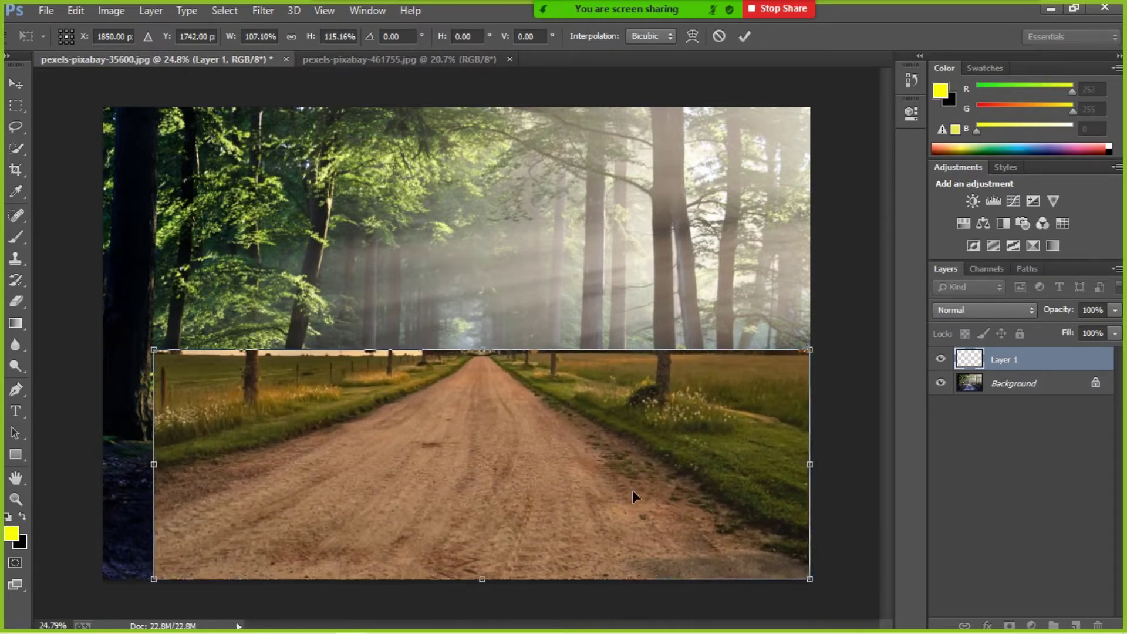
mouse_move(579, 463)
left_mouse_down()
mouse_move(558, 481)
mouse_move(556, 463)
left_mouse_up()
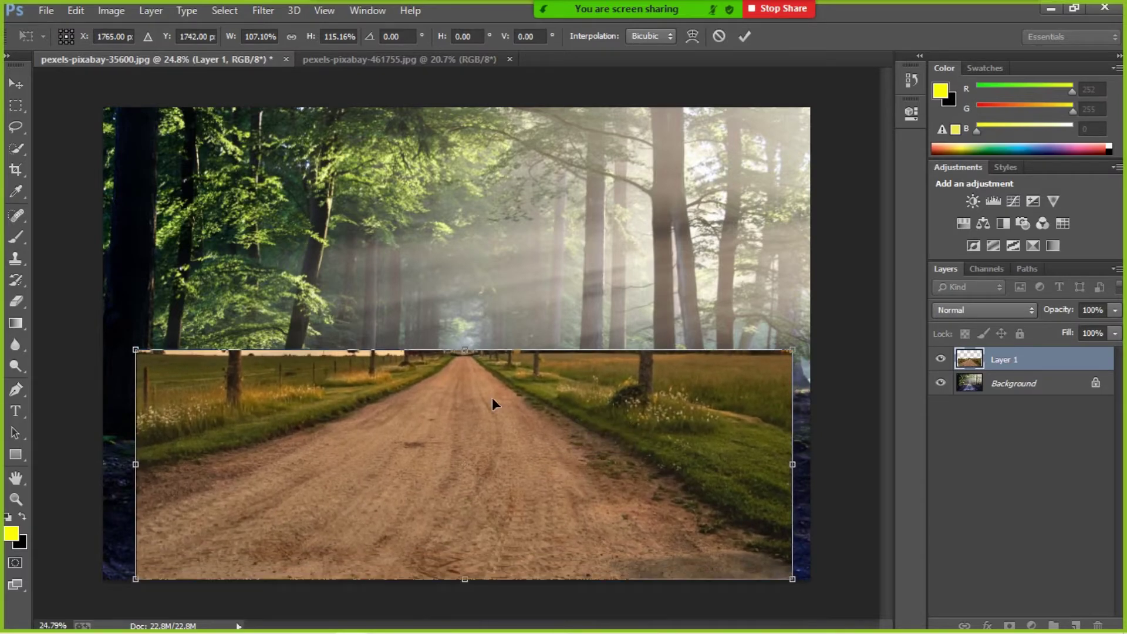
- Reduce the road layer to about 97% width and 102% height and line it up with the forest path's vanishing point
left_click_drag(465, 351, 458, 396)
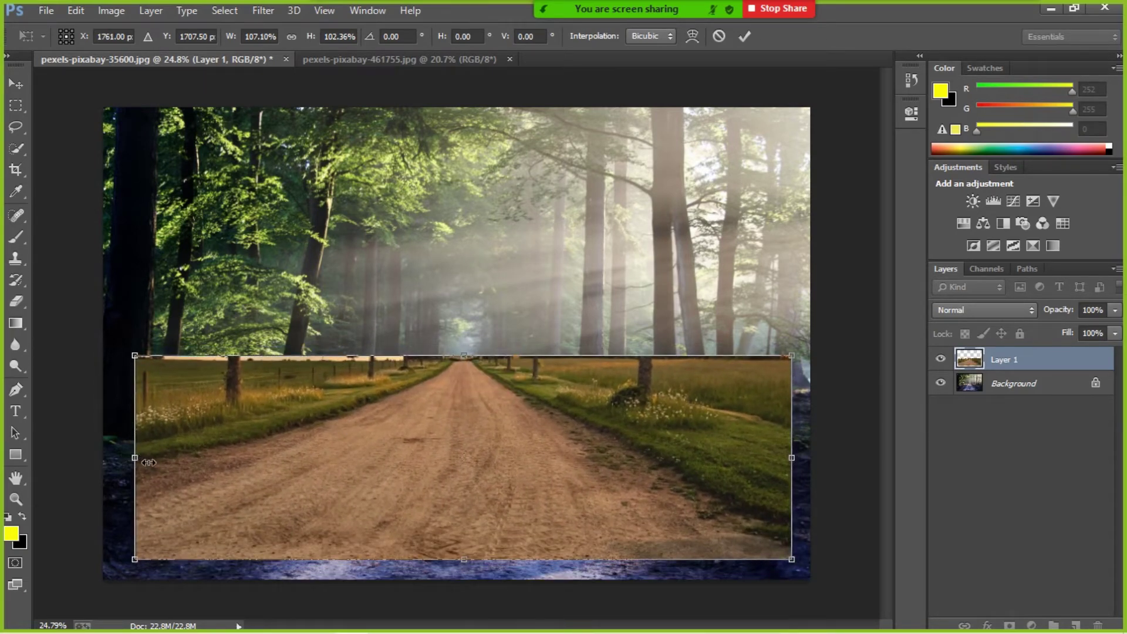
left_click_drag(148, 462, 195, 463)
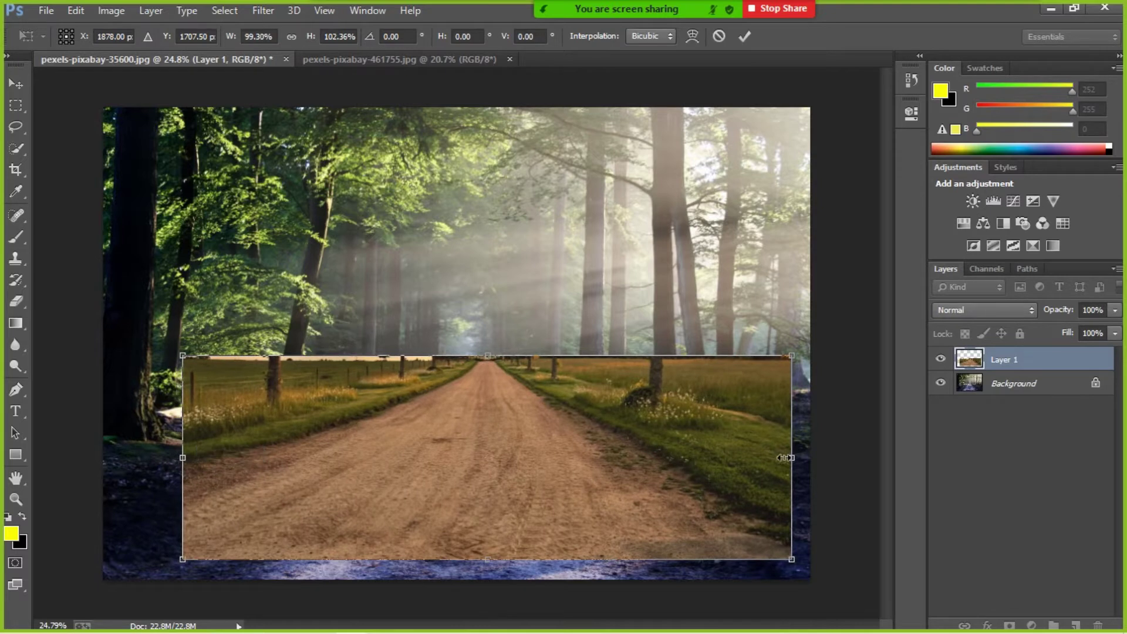
left_click_drag(785, 457, 779, 458)
mouse_move(510, 449)
left_mouse_down()
mouse_move(501, 456)
mouse_move(502, 435)
left_mouse_up()
- Lower Layer 1's fill to 74%, stretch the road to about 99% width and 112% height down to the bottom edge, and apply the transform
left_click(1115, 333)
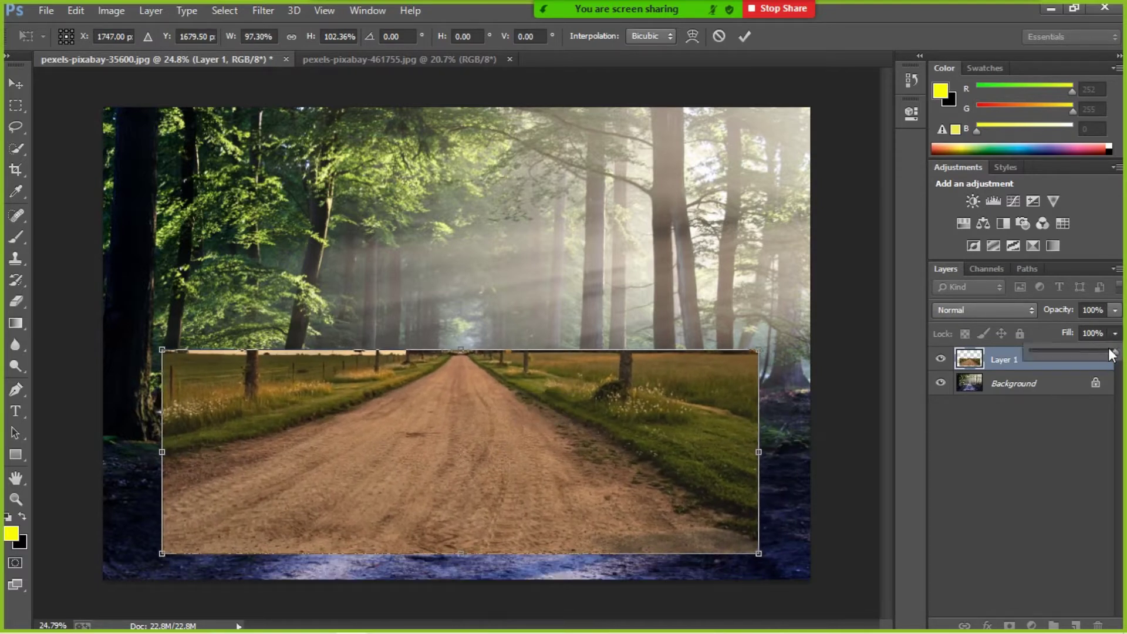
mouse_move(482, 433)
left_mouse_down()
mouse_move(496, 464)
mouse_move(490, 433)
left_mouse_up()
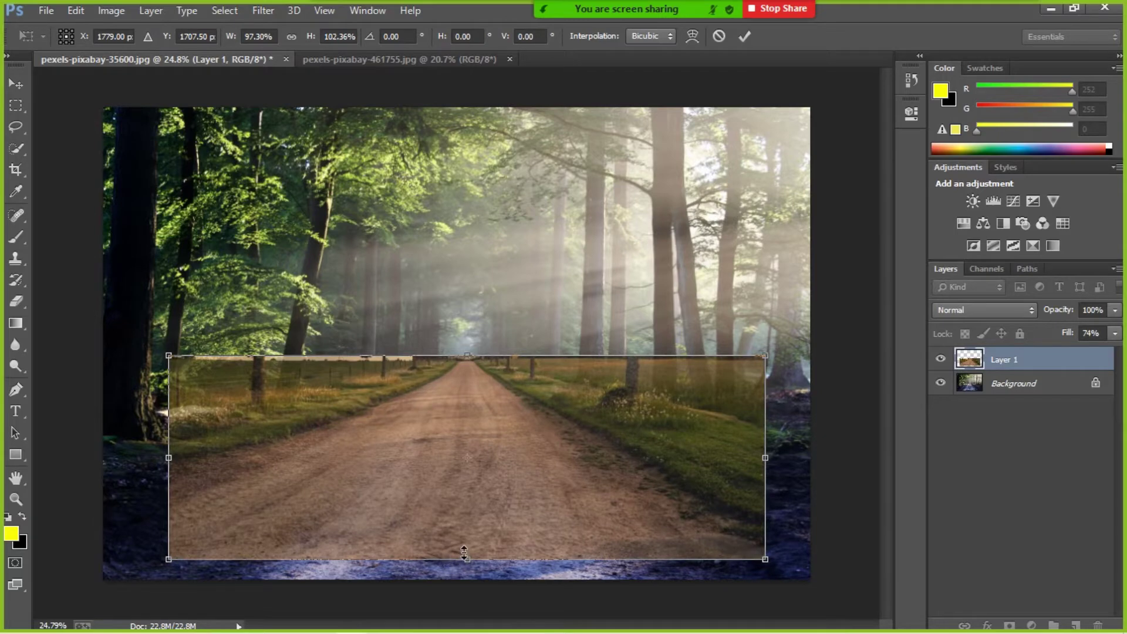
left_click_drag(464, 555, 471, 574)
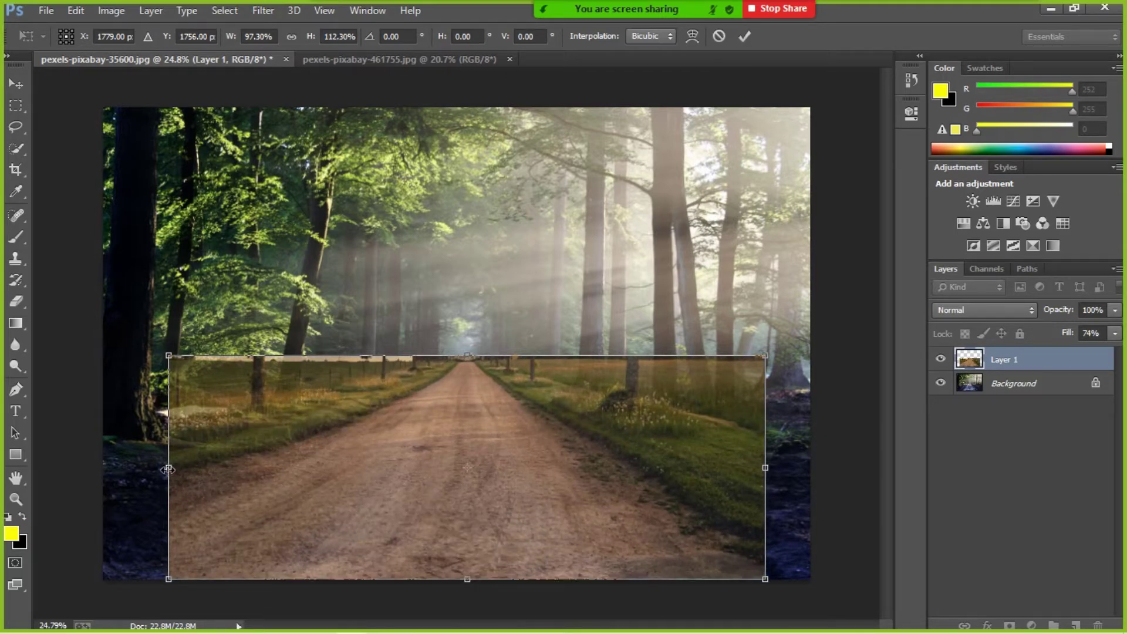
left_click_drag(168, 470, 162, 468)
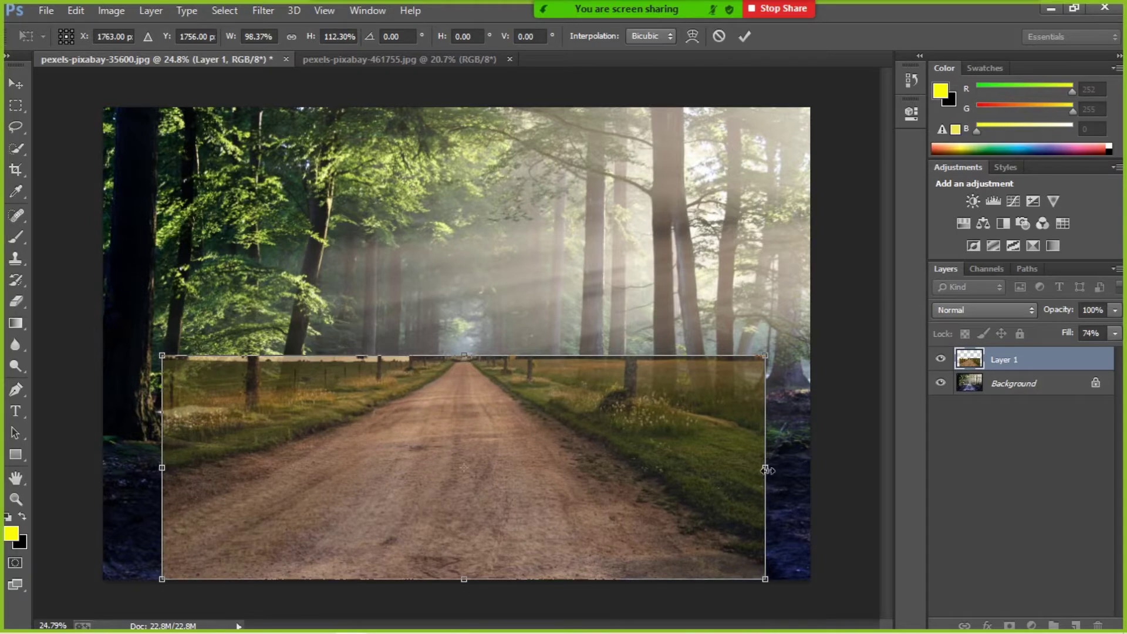
left_click_drag(765, 470, 771, 469)
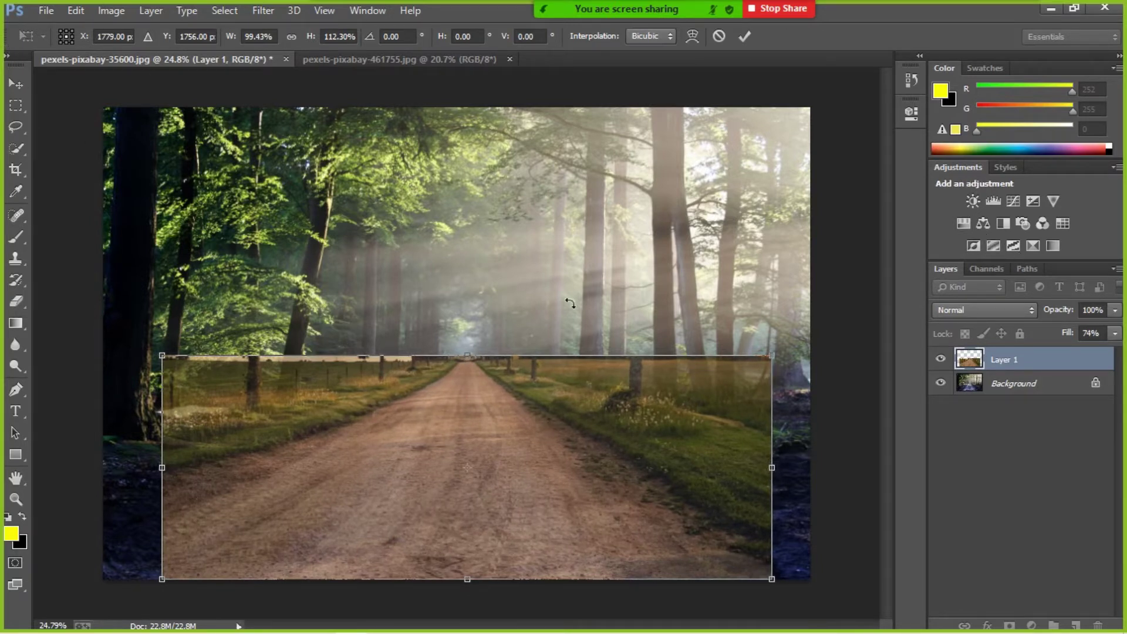
left_click(744, 36)
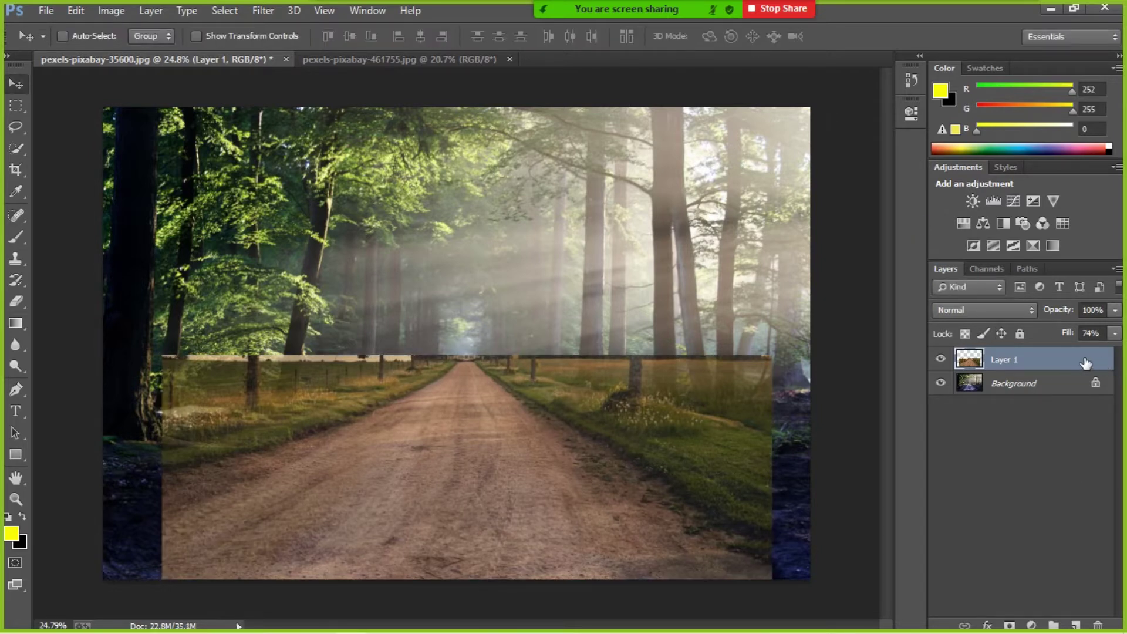
- Set Layer 1's fill to 100% and add a layer mask to it
left_click(1114, 334)
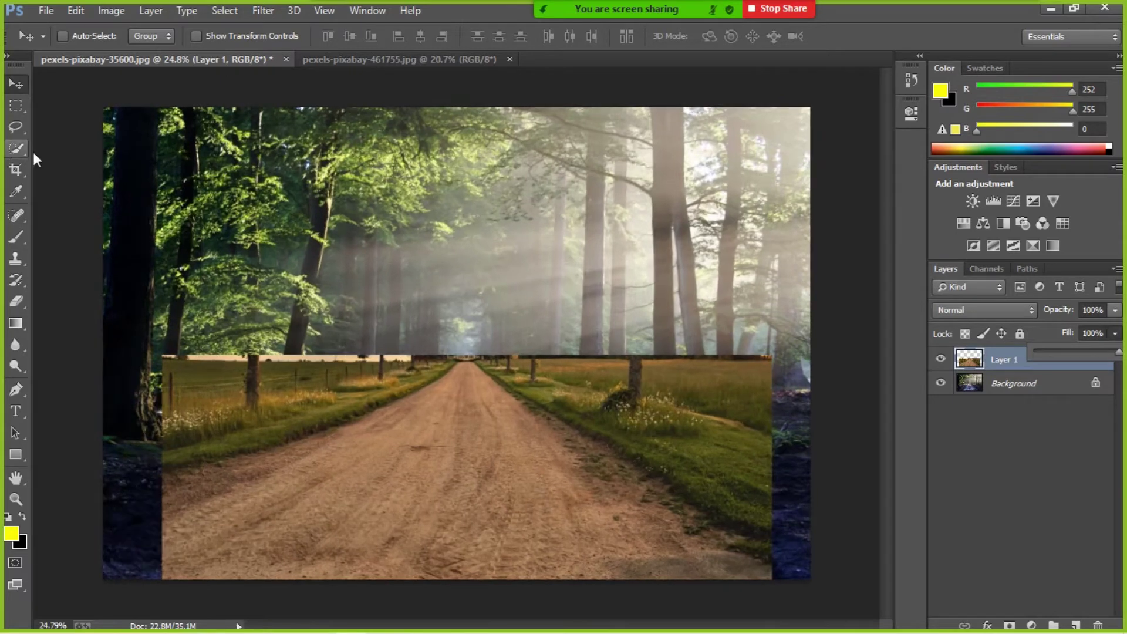
left_click(1029, 385)
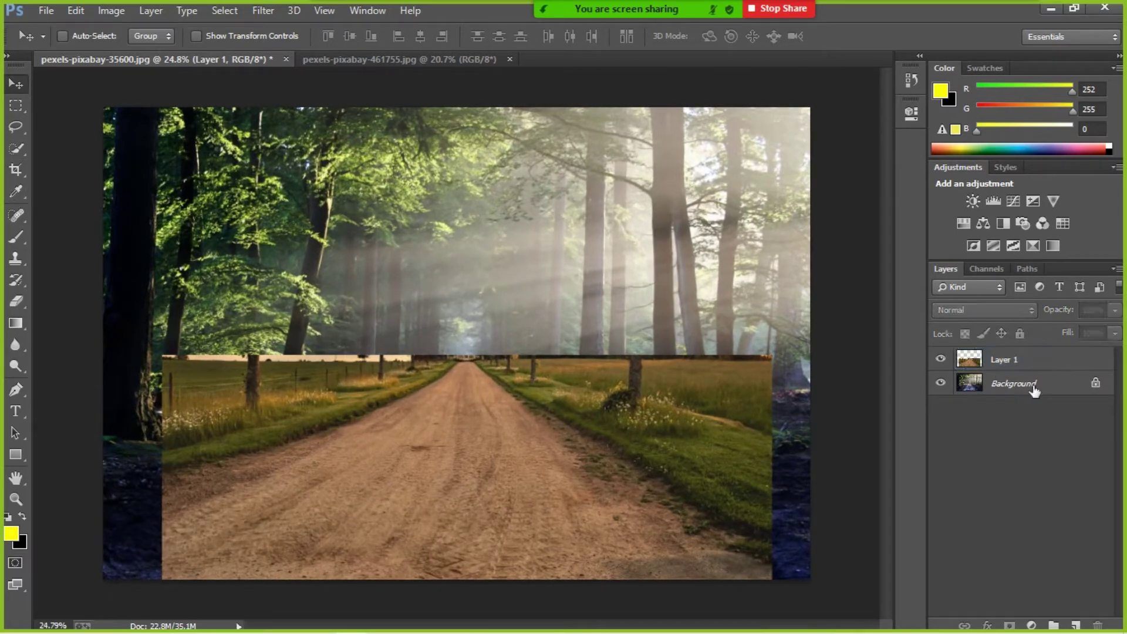
left_click(1051, 361)
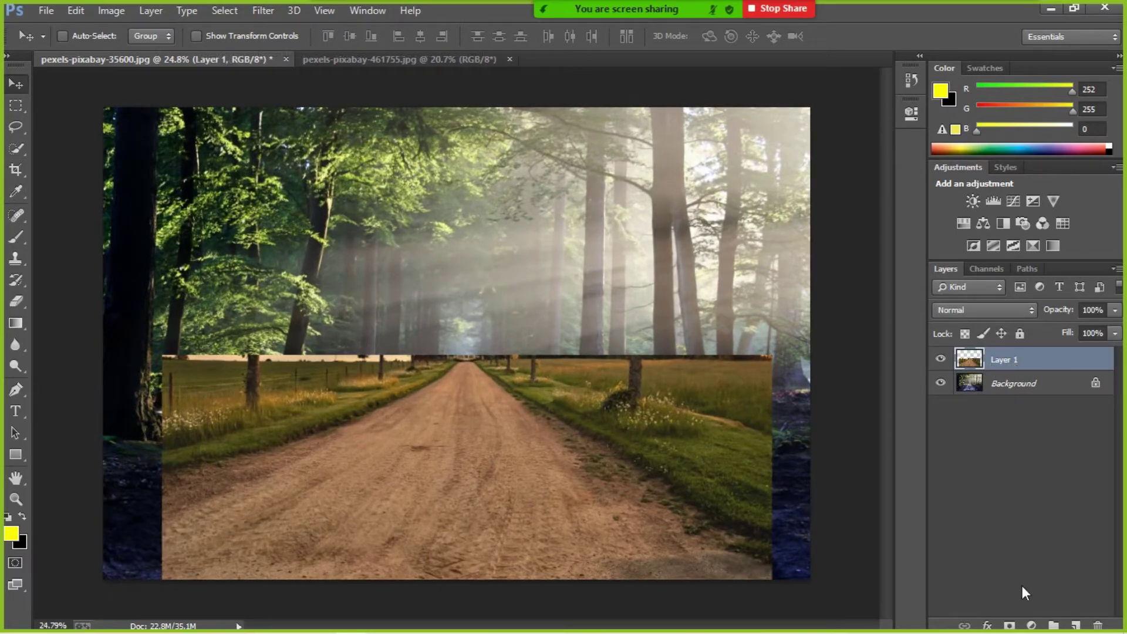
left_click(1009, 626)
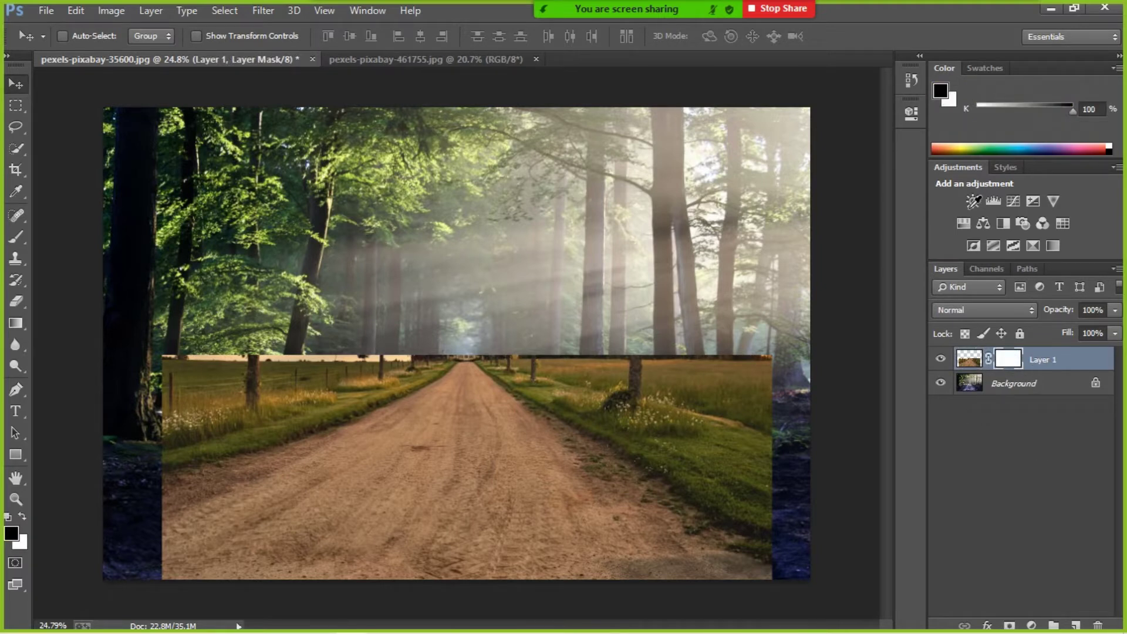
- Paint black on Layer 1's mask with the Brush to hide the horizon, fields and fences around the dirt road
left_click(20, 239)
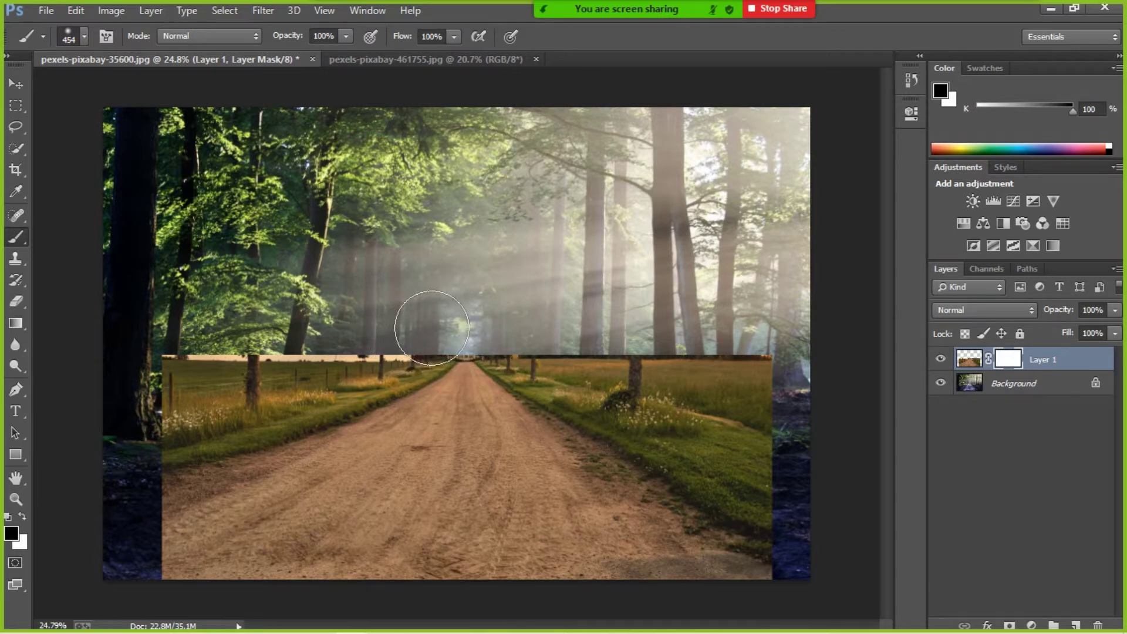
mouse_move(400, 351)
left_mouse_down()
mouse_move(426, 338)
mouse_move(385, 344)
mouse_move(359, 369)
mouse_move(259, 400)
mouse_move(317, 373)
mouse_move(176, 443)
mouse_move(232, 417)
mouse_move(158, 442)
mouse_move(289, 383)
mouse_move(140, 382)
mouse_move(250, 350)
mouse_move(194, 394)
mouse_move(472, 333)
mouse_move(483, 319)
mouse_move(631, 397)
mouse_move(541, 354)
left_mouse_up()
mouse_move(621, 384)
left_mouse_down()
mouse_move(745, 471)
mouse_move(656, 356)
mouse_move(775, 433)
mouse_move(775, 490)
mouse_move(733, 396)
mouse_move(737, 371)
mouse_move(833, 567)
mouse_move(810, 505)
mouse_move(726, 467)
mouse_move(530, 340)
mouse_move(552, 309)
mouse_move(393, 332)
mouse_move(221, 397)
mouse_move(130, 478)
mouse_move(176, 437)
left_mouse_up()
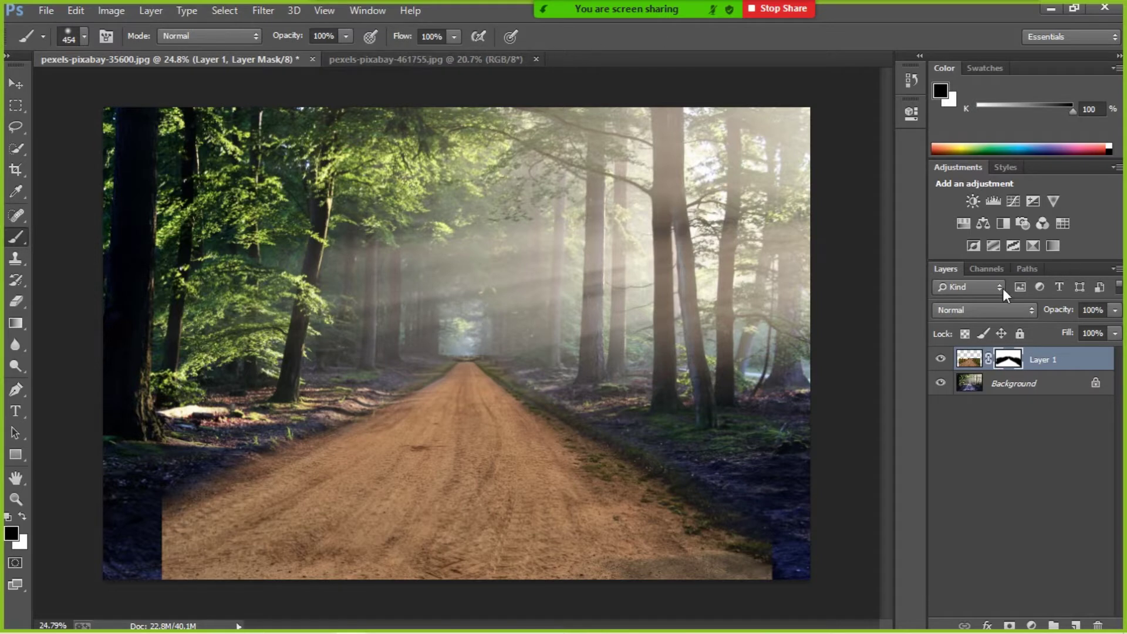
- Warp Layer 1's road image, pulling its two bottom corners and lower sides outward past the canvas's lower corners
left_click(20, 84)
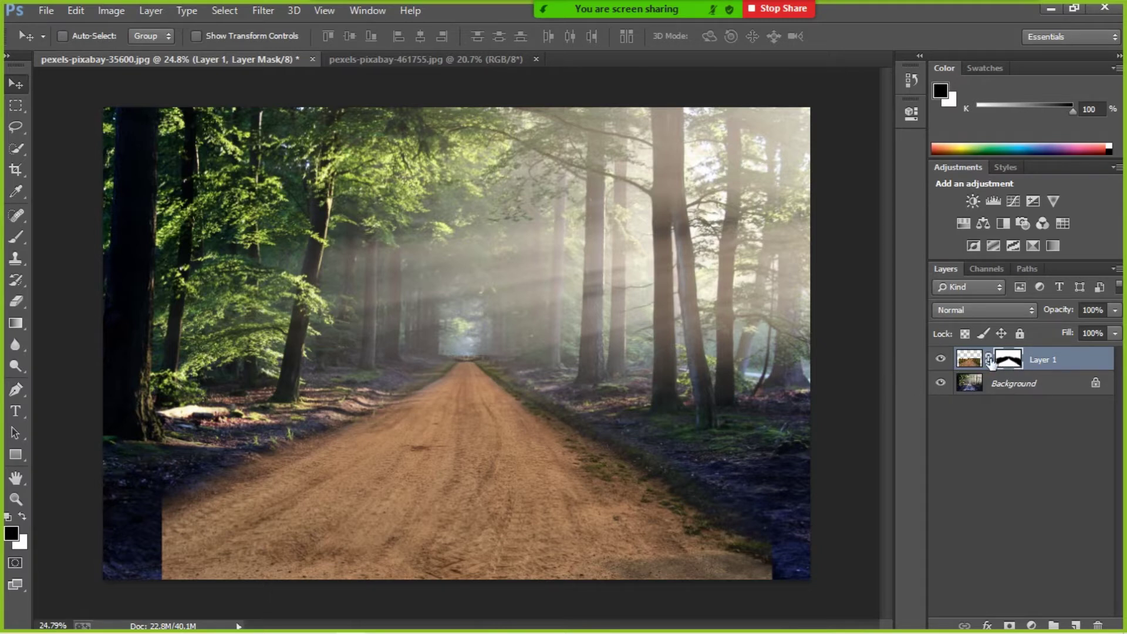
left_click(970, 359)
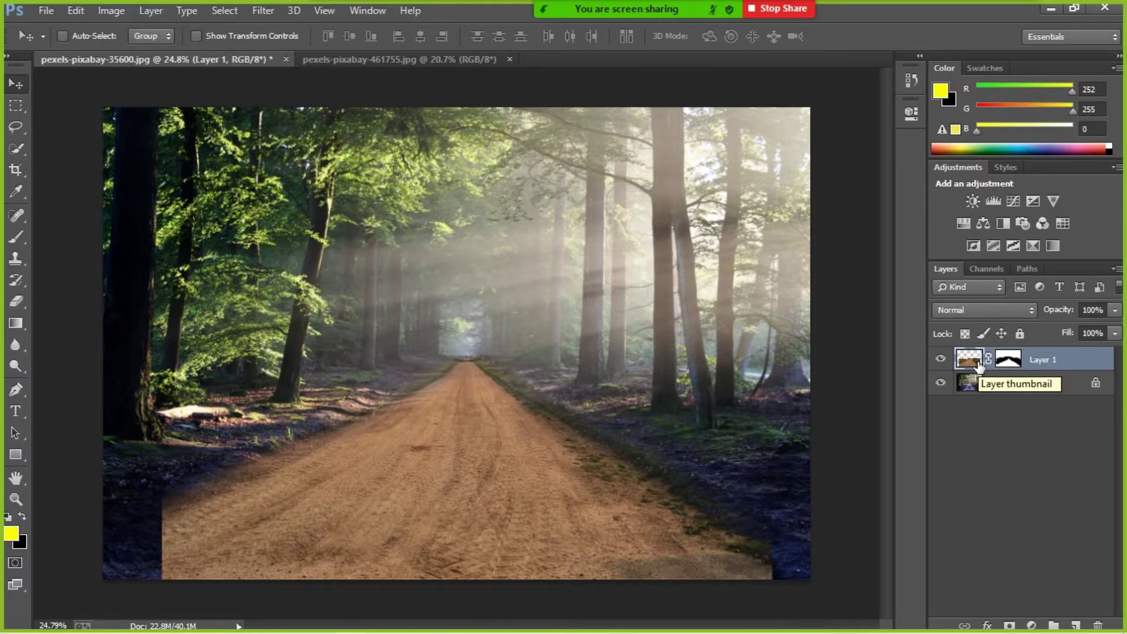
left_click_drag(979, 365, 978, 368)
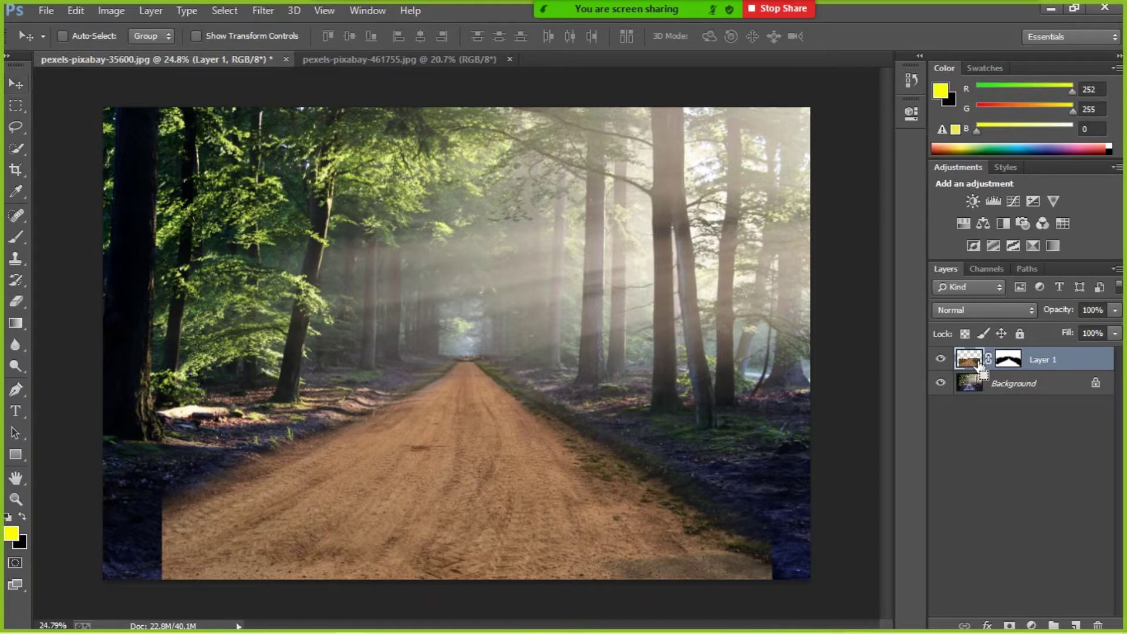
key("ctrl+t")
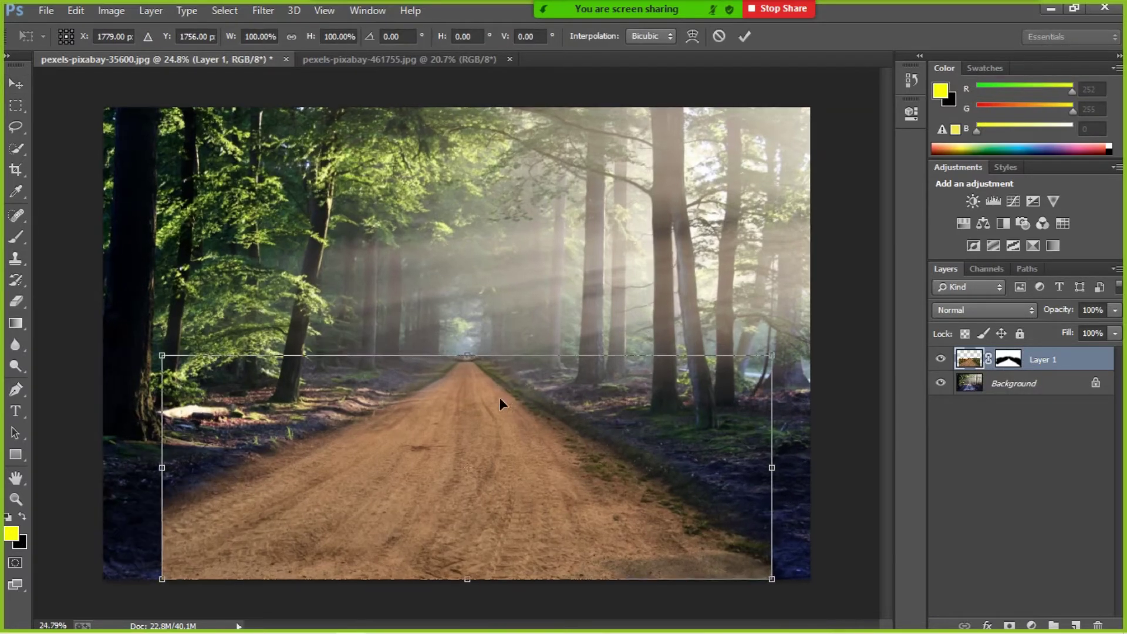
right_click(470, 407)
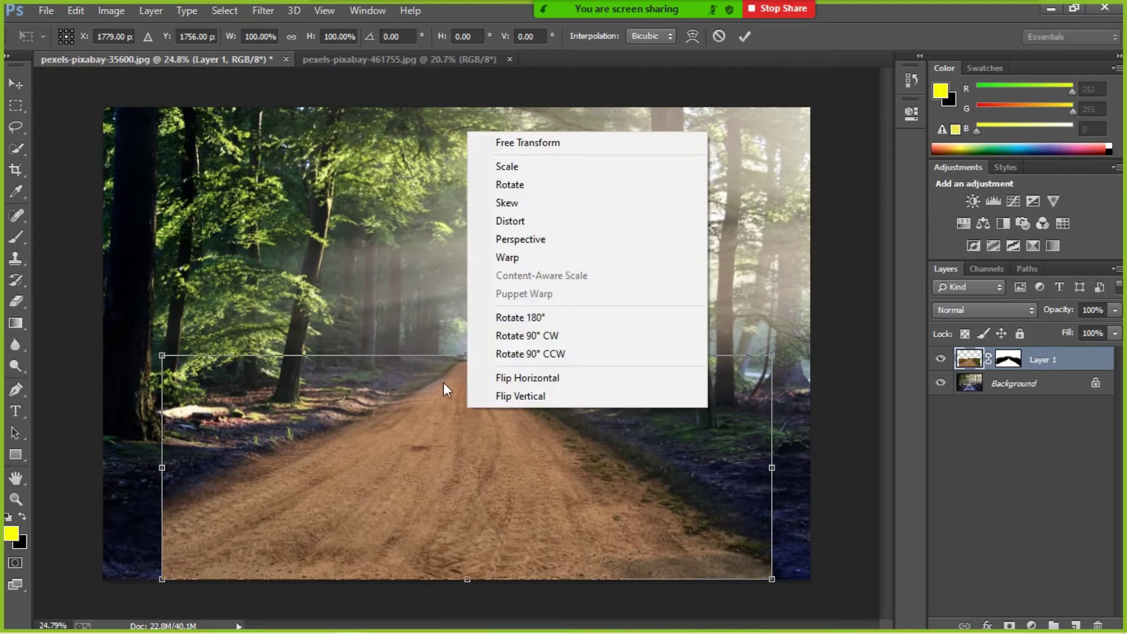
right_click(508, 457)
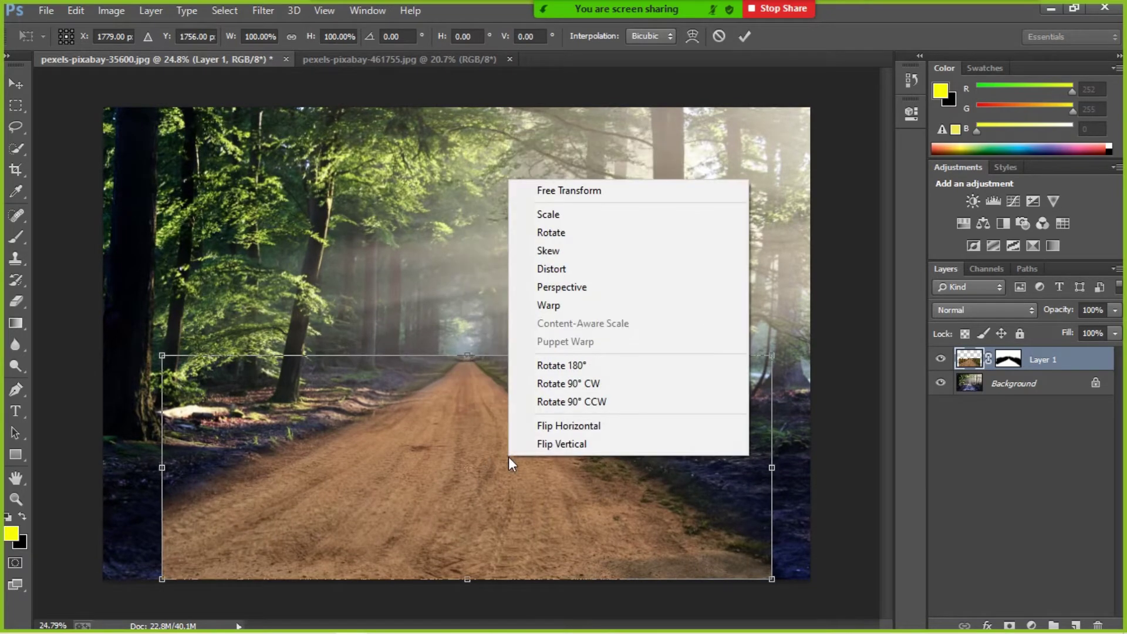
left_click(426, 424)
right_click(426, 424)
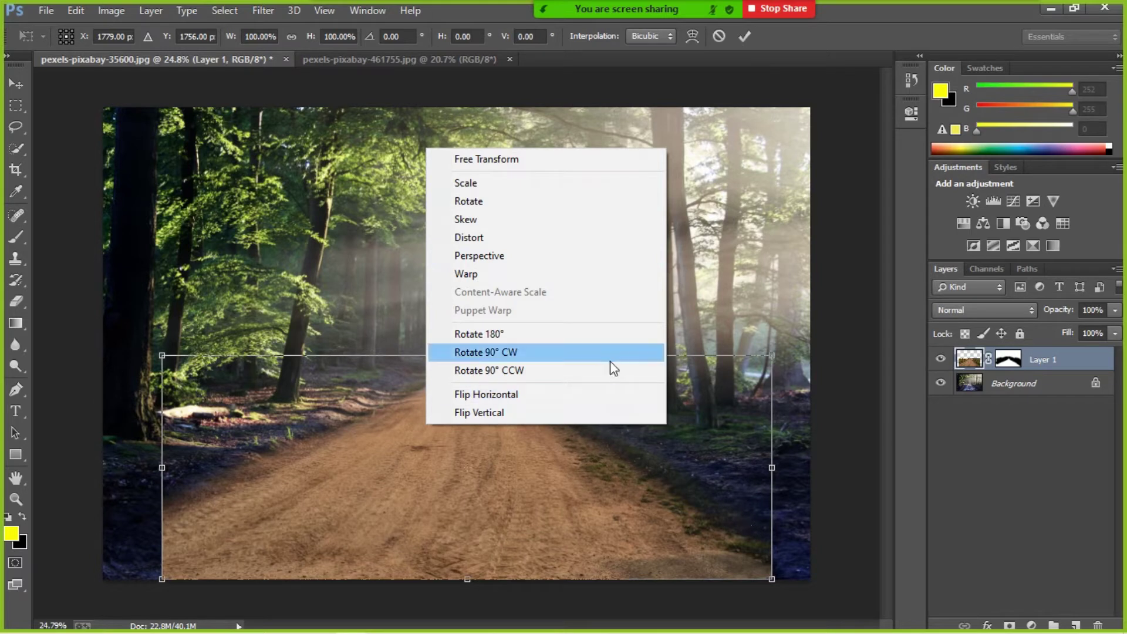
left_click(496, 332)
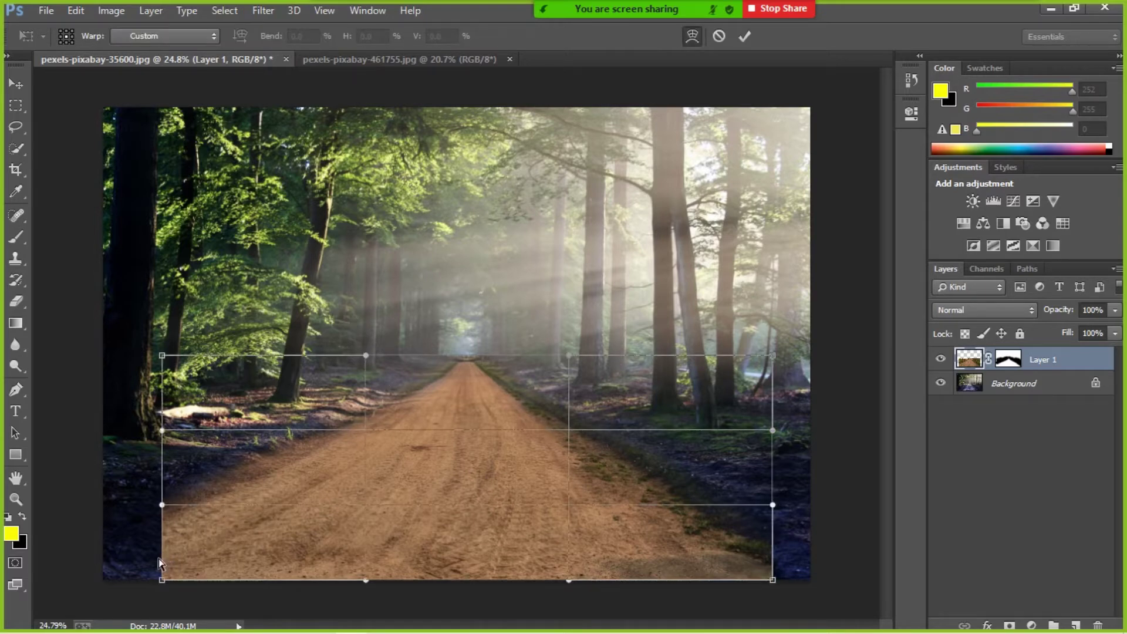
left_click_drag(162, 580, 94, 605)
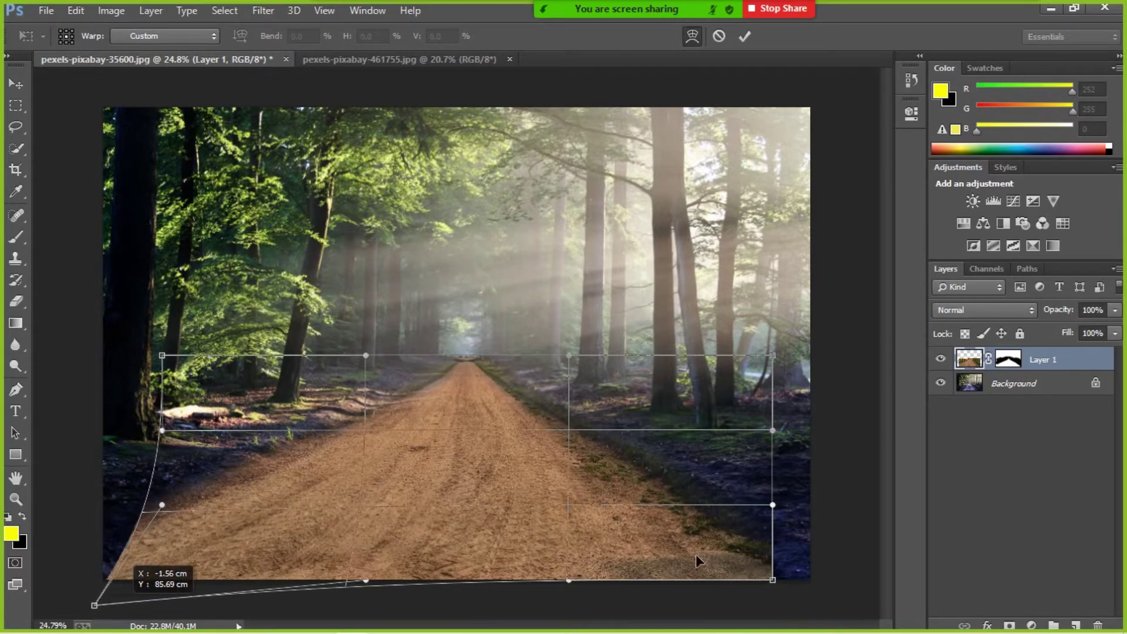
left_click_drag(773, 580, 826, 603)
left_click_drag(147, 514, 92, 561)
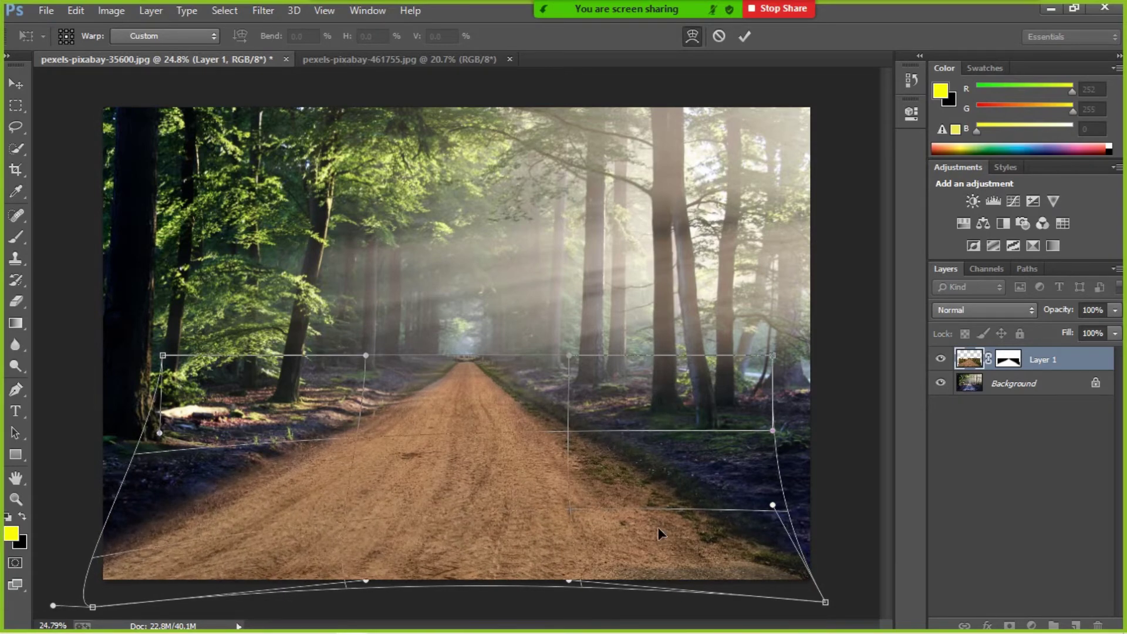
left_click_drag(771, 564, 796, 577)
- Fine-tune the warp of Layer 1's road by nudging its interior, upper edge and sides slightly outward, and apply the transform
left_click_drag(336, 463, 332, 477)
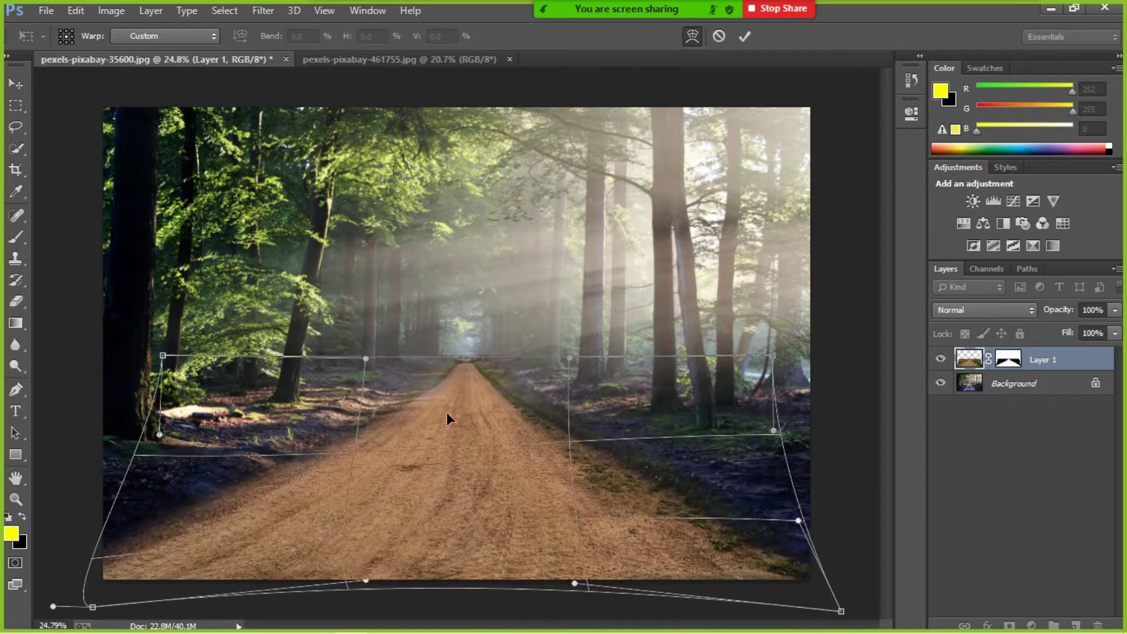
mouse_move(446, 412)
left_mouse_down()
mouse_move(445, 425)
mouse_move(446, 397)
left_mouse_up()
left_click_drag(386, 379, 378, 375)
left_click_drag(593, 405, 601, 400)
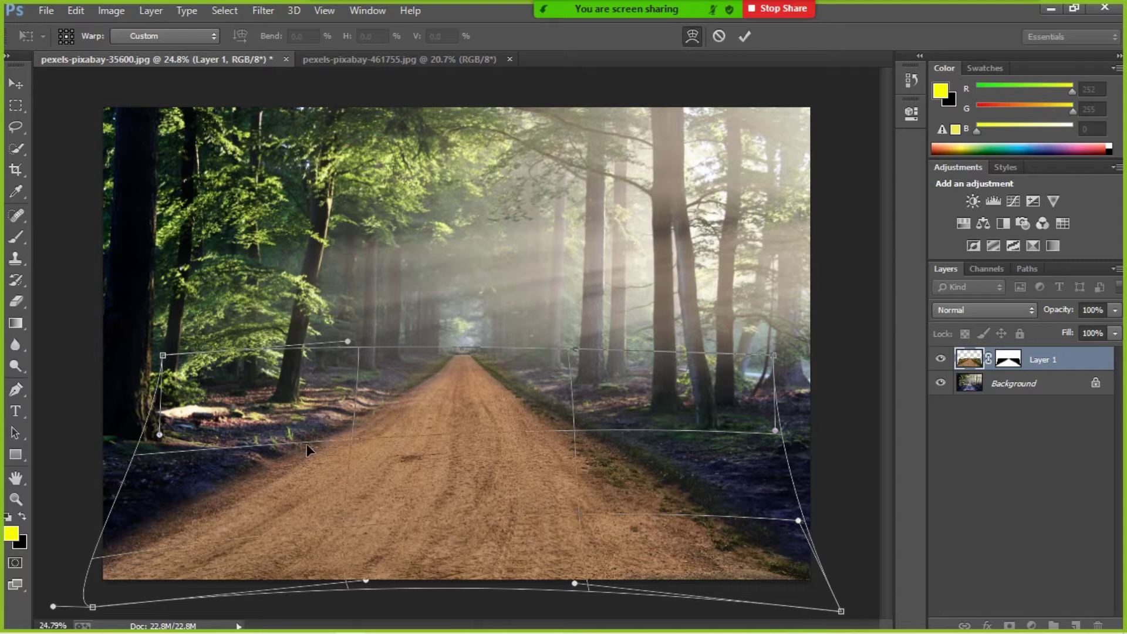
left_click_drag(307, 445, 291, 467)
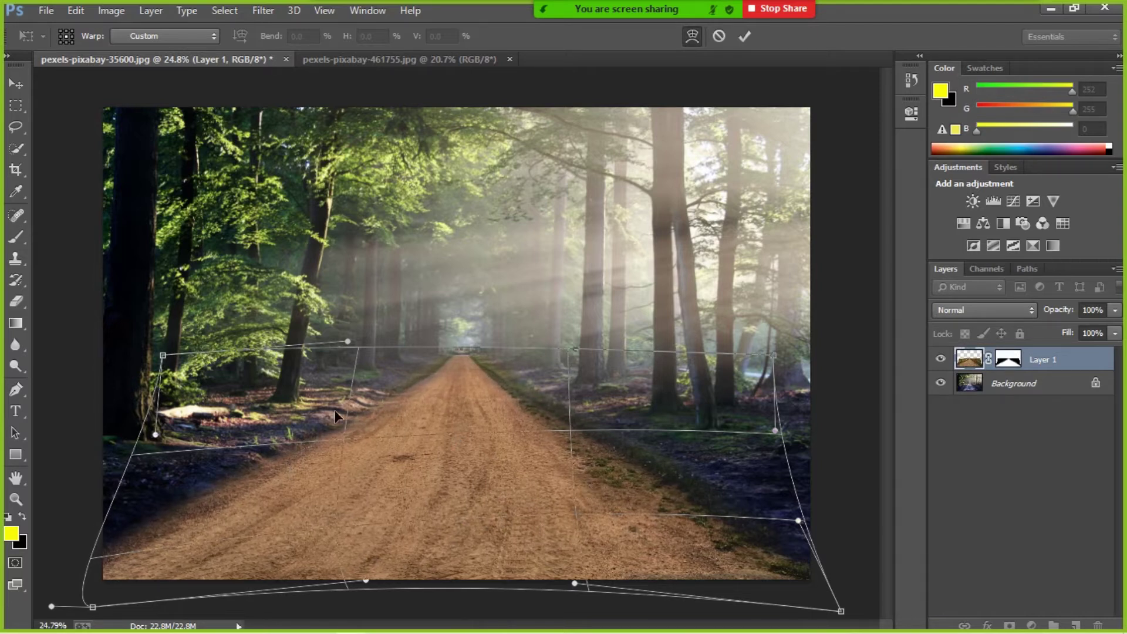
left_click_drag(782, 435, 785, 438)
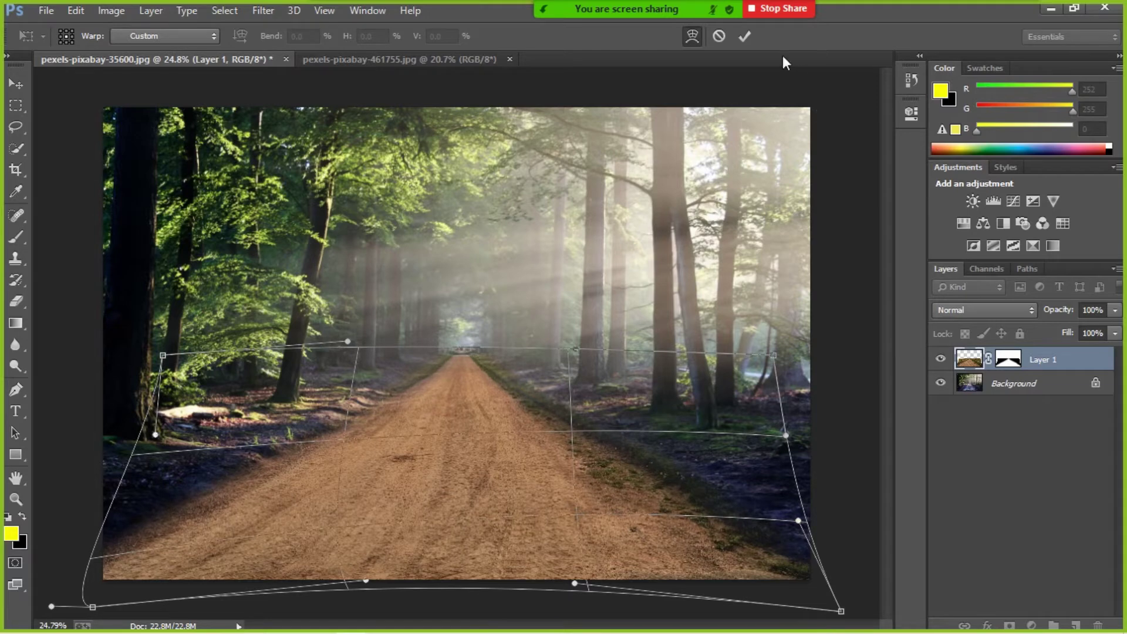
left_click(745, 37)
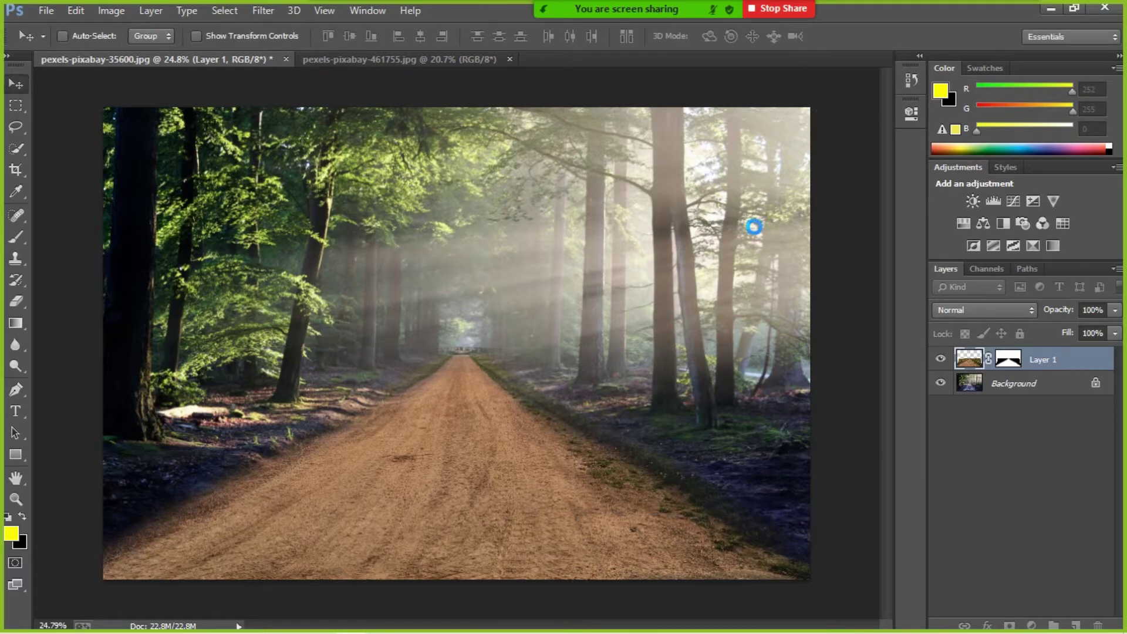
- Unlock the Background layer so that the forest photo becomes a regular layer
scroll(611, 461, "down", 1)
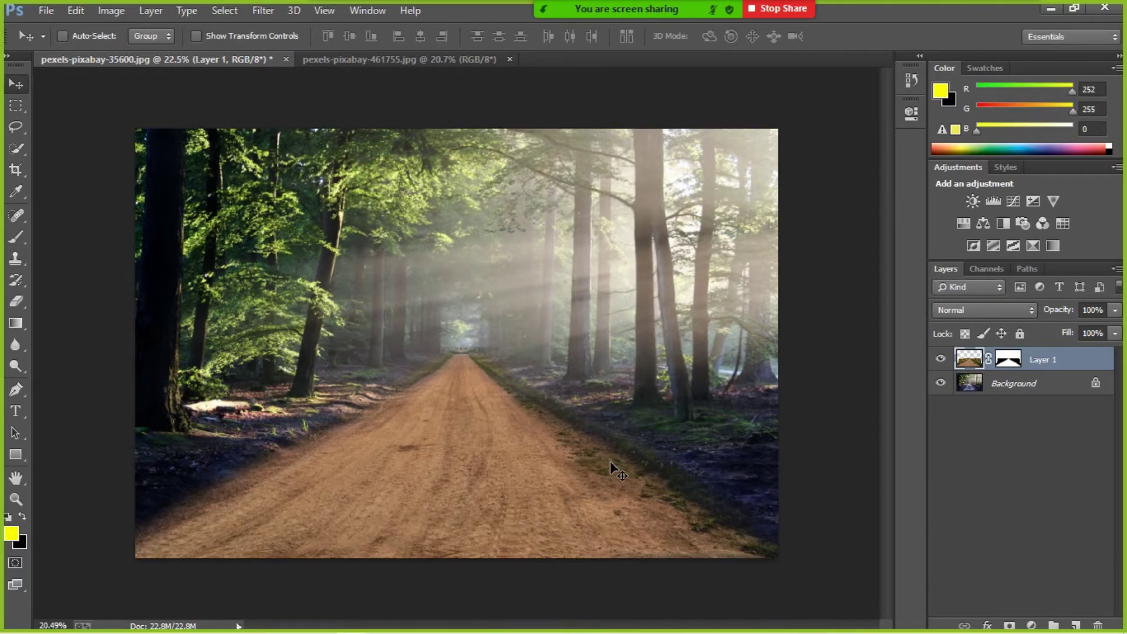
scroll(631, 456, "up", 2)
scroll(631, 449, "down", 2)
left_click(1040, 390)
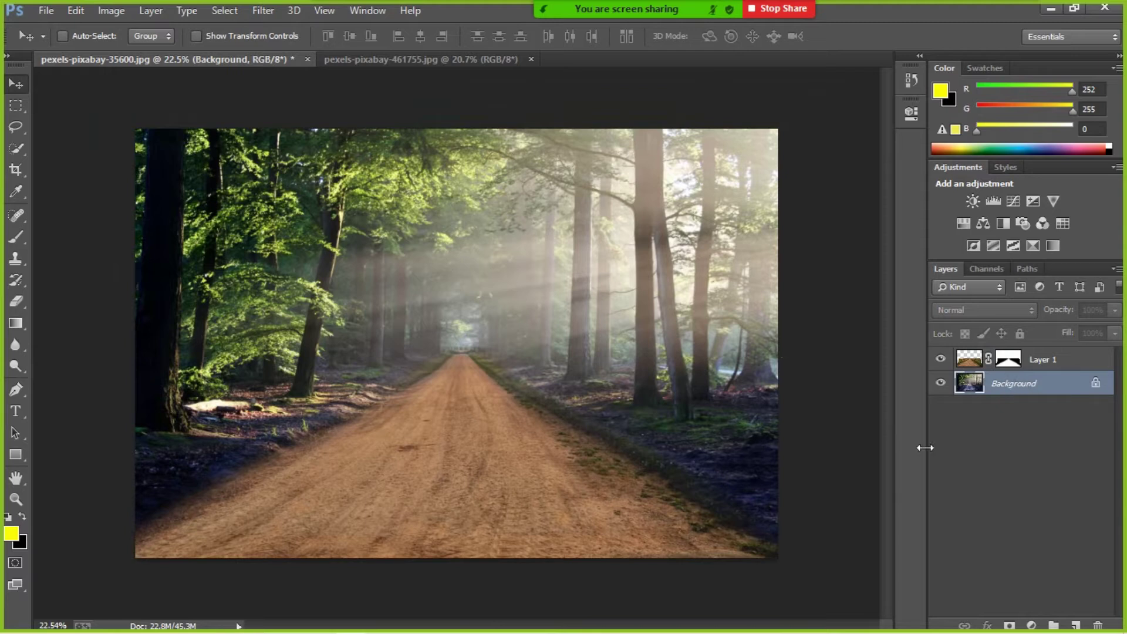
left_click(1095, 385)
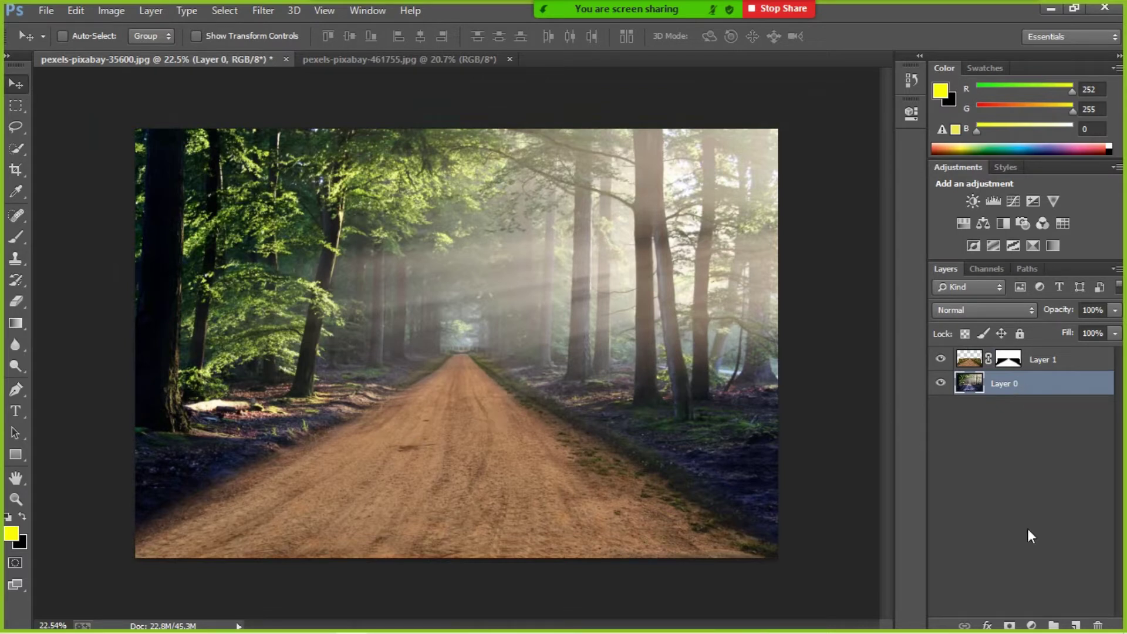
- Add a Brightness/Contrast adjustment clipped to Layer 0, with brightness -45 and contrast 96
left_click(1032, 626)
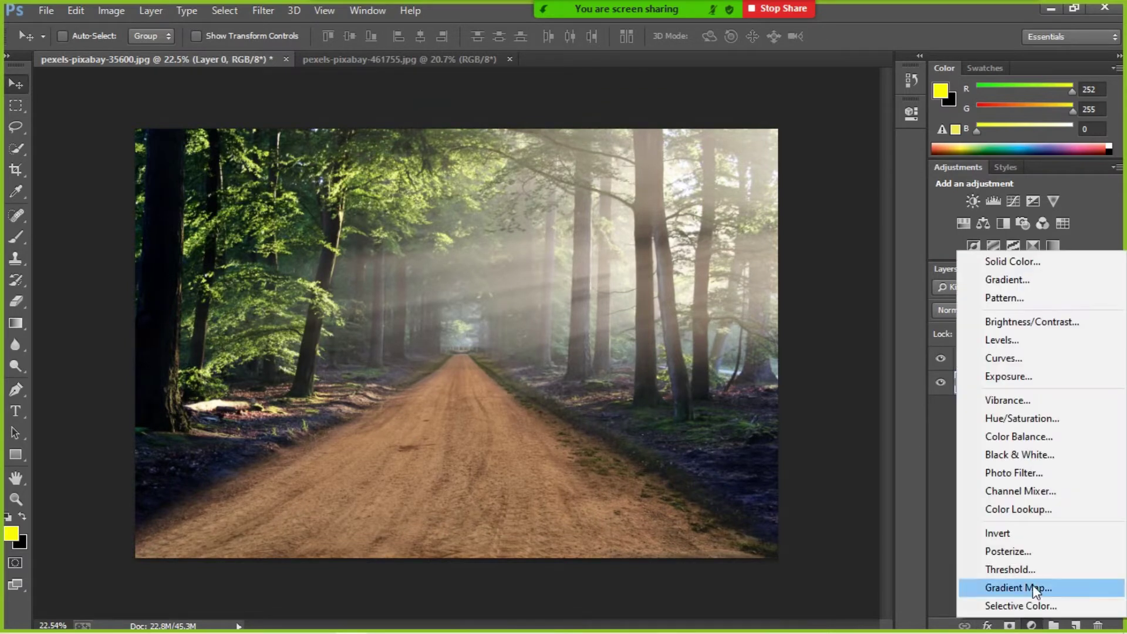
left_click(1057, 323)
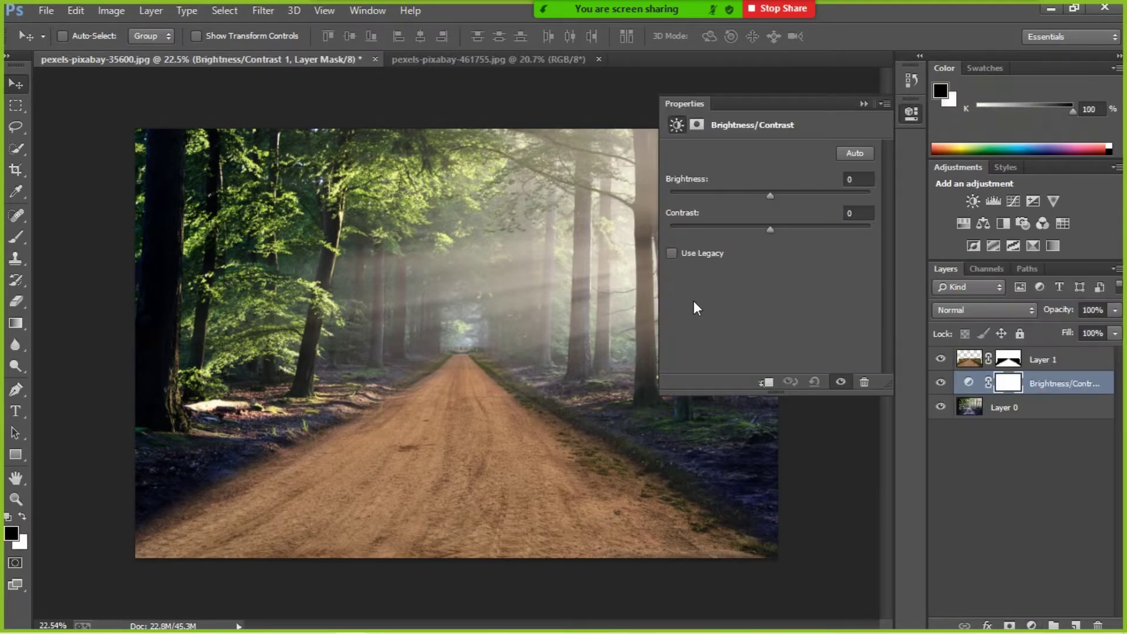
left_click(765, 383)
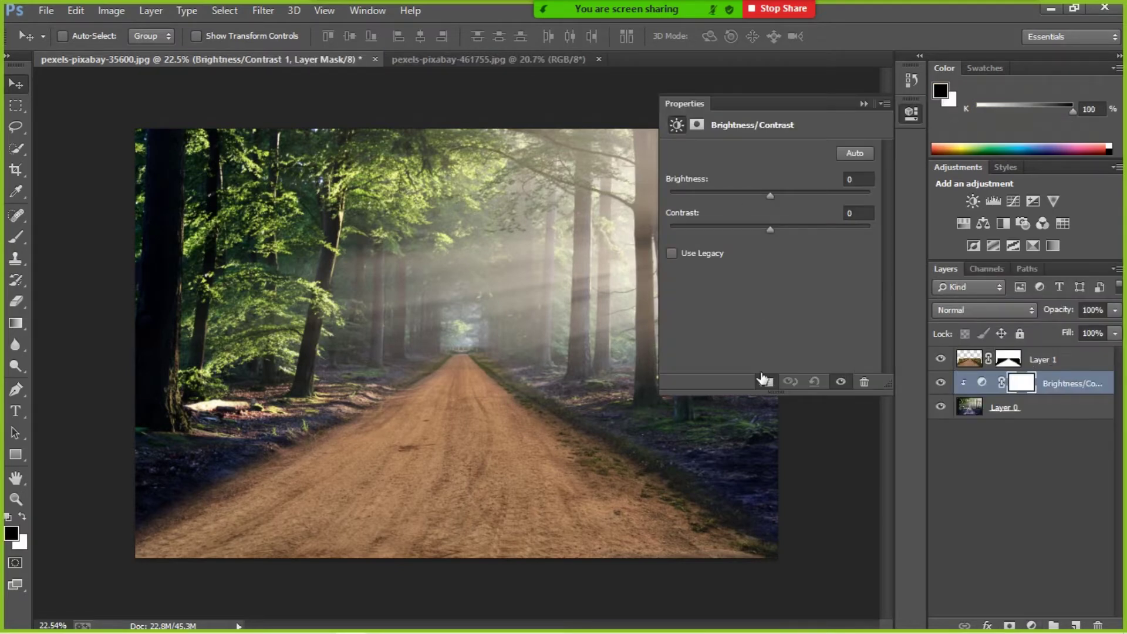
left_click_drag(770, 229, 867, 232)
left_click_drag(770, 196, 741, 202)
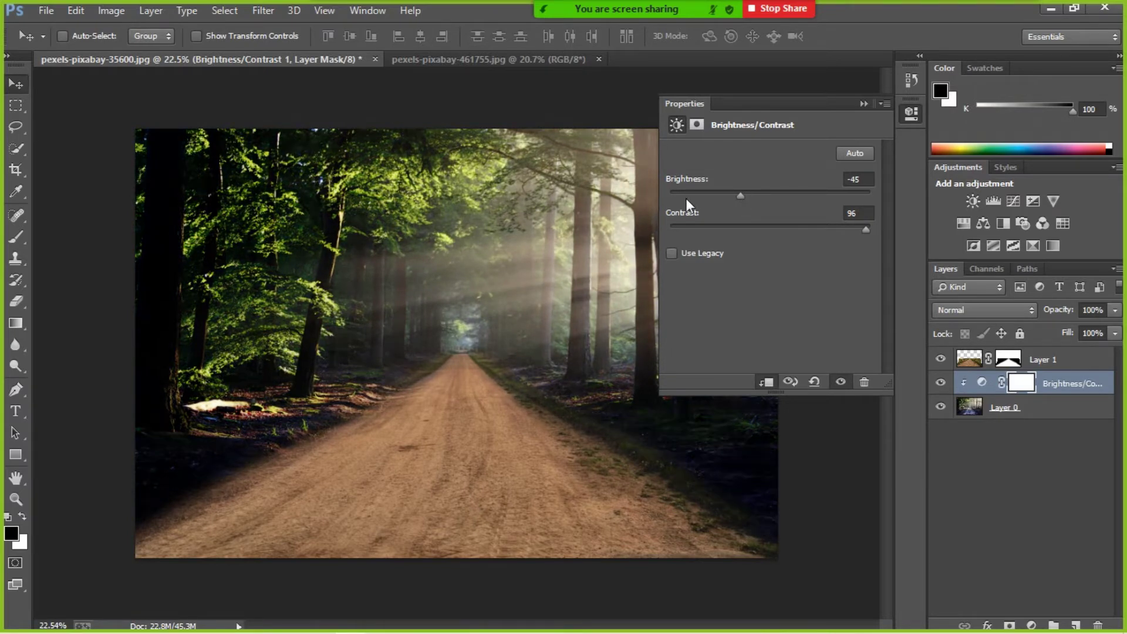
left_click(864, 103)
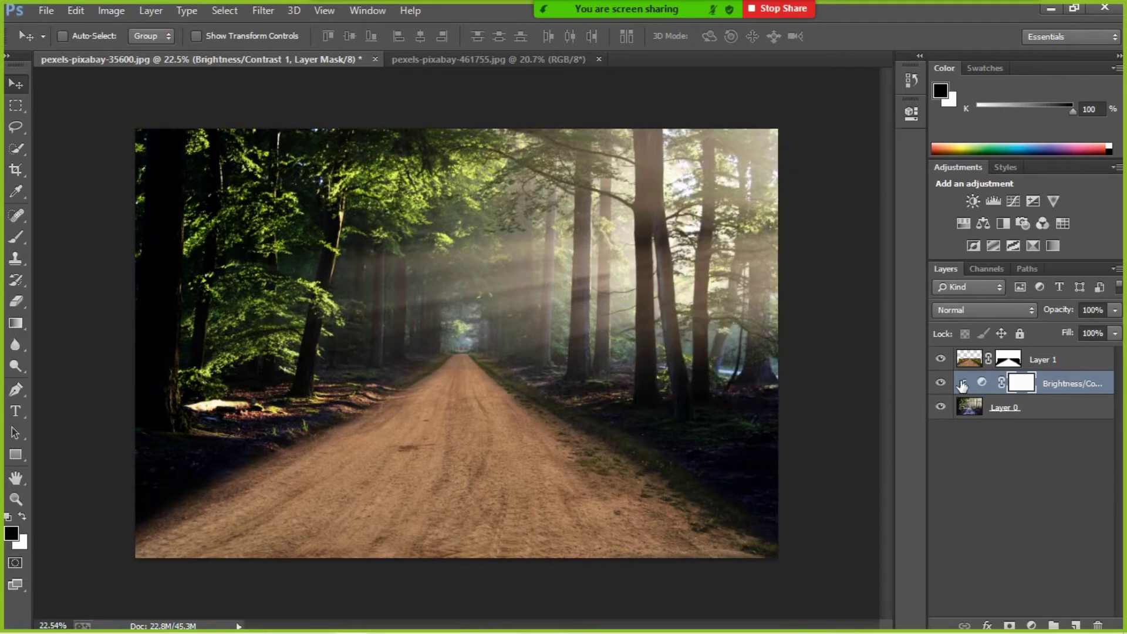
- Add a Brightness/Contrast adjustment clipped to Layer 1, with brightness -115 and contrast 26
left_click(969, 359)
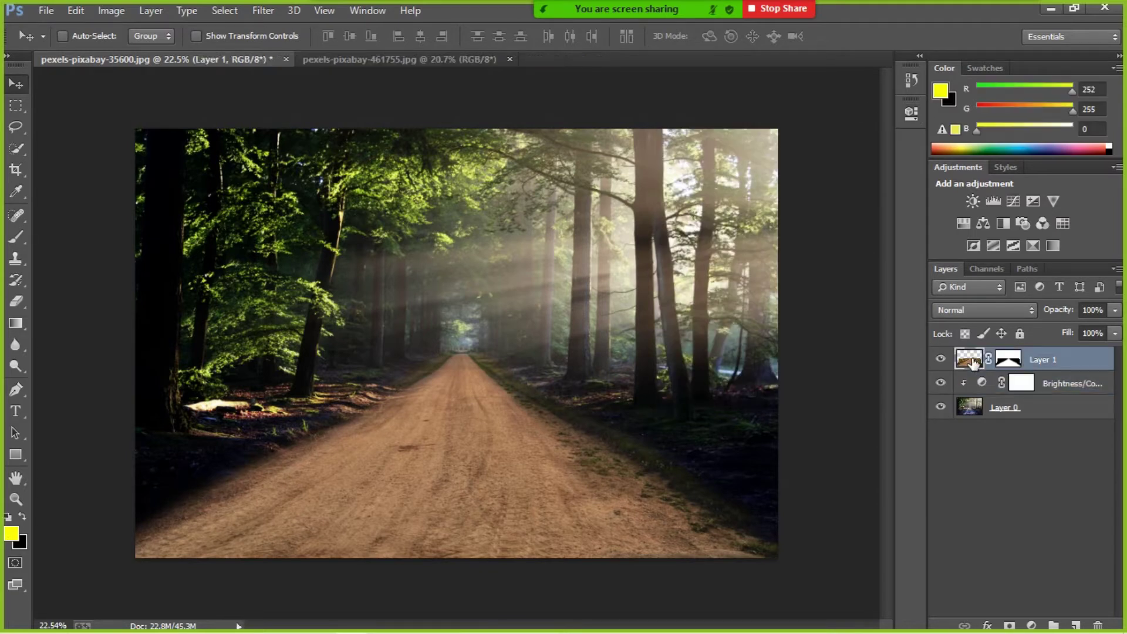
left_click(1032, 625)
left_click(1020, 324)
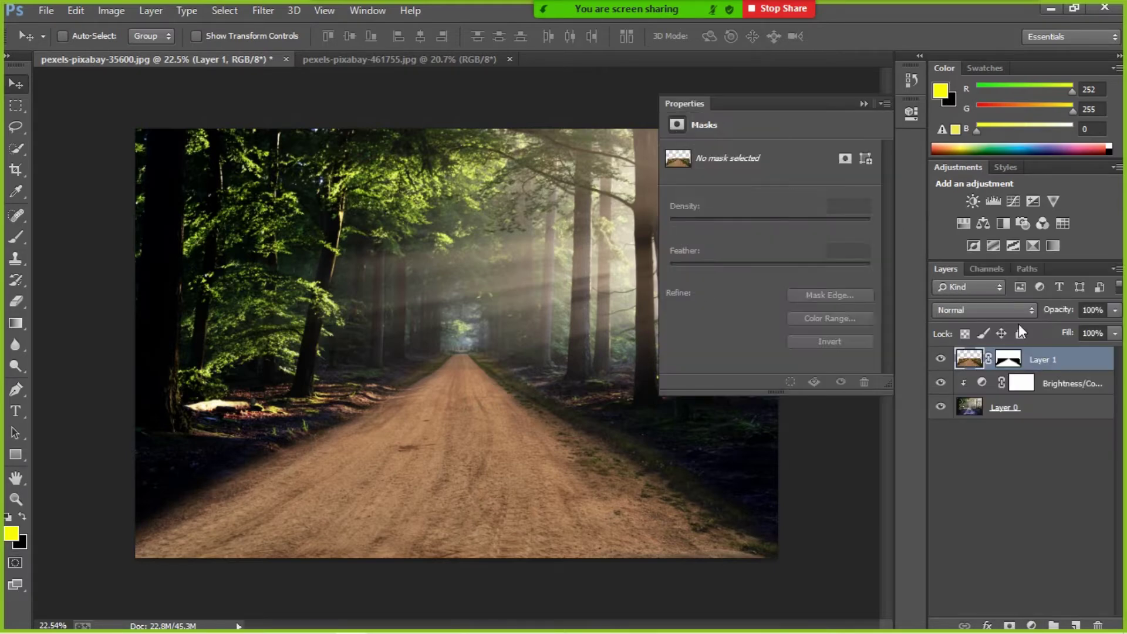
left_click(767, 382)
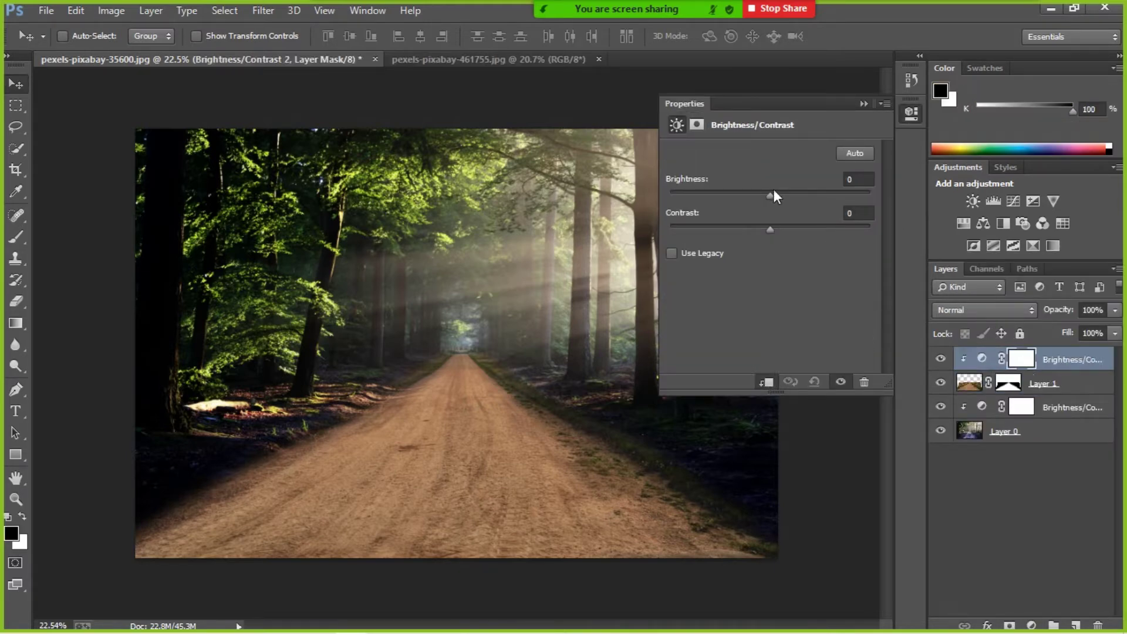
left_click_drag(770, 196, 697, 192)
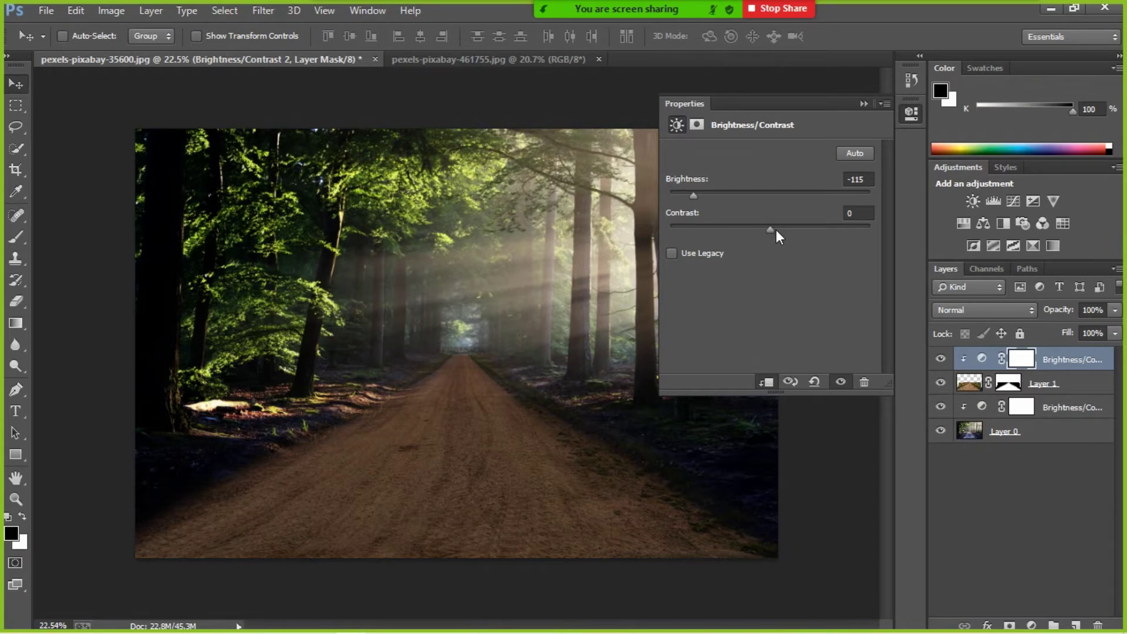
left_click_drag(779, 230, 801, 232)
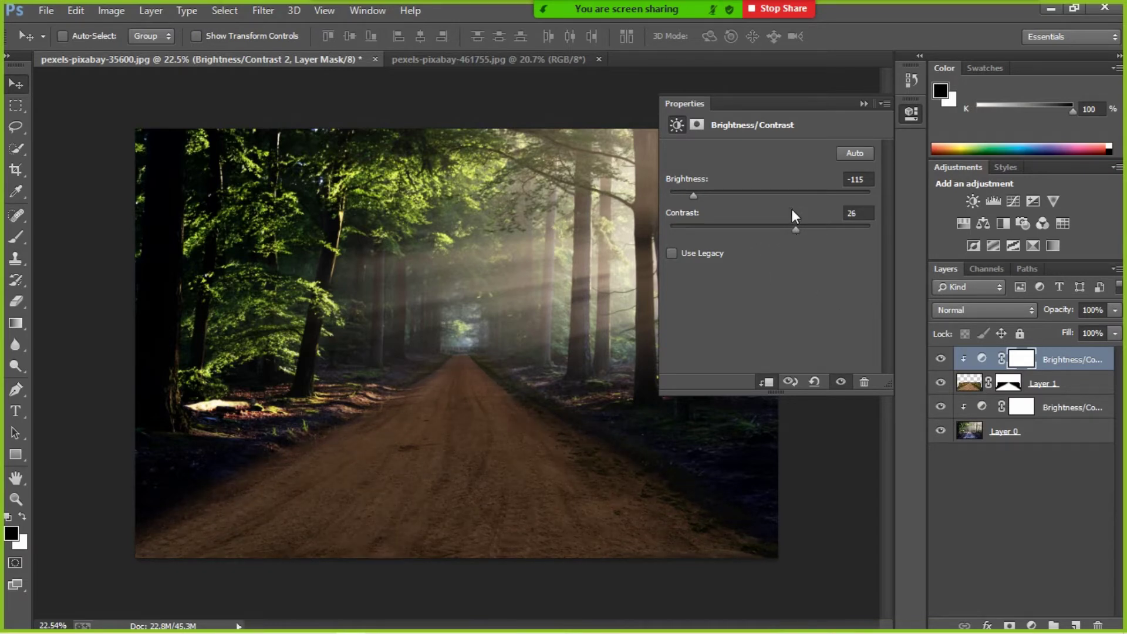
left_click(863, 103)
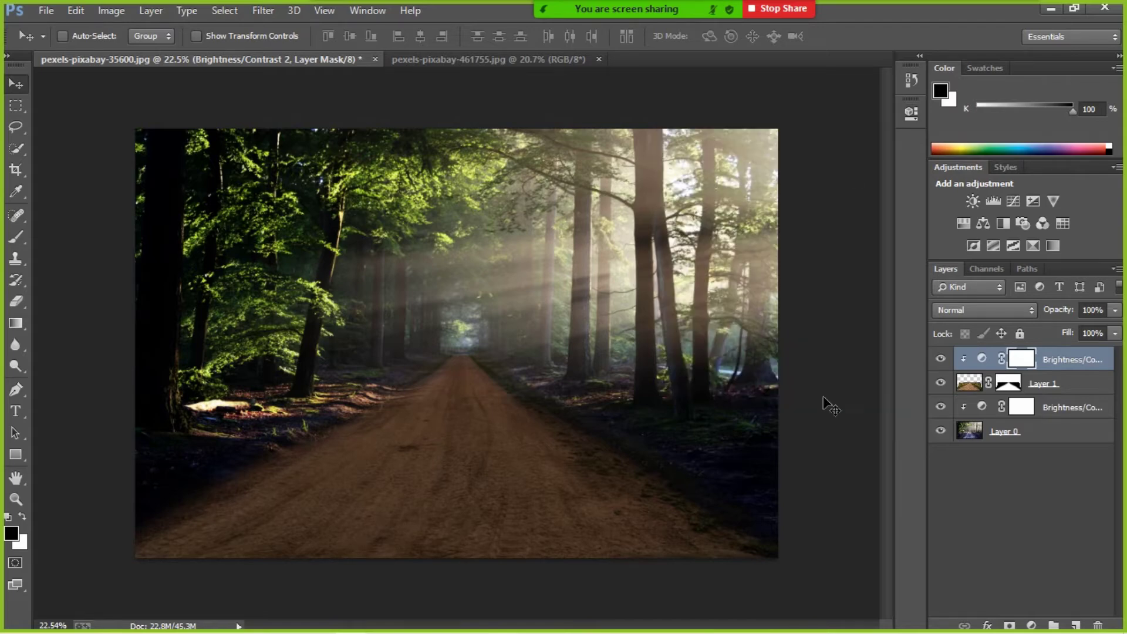
- Create a new empty layer at the top of the layer stack and select it
scroll(403, 521, "down", 1)
scroll(394, 513, "up", 2)
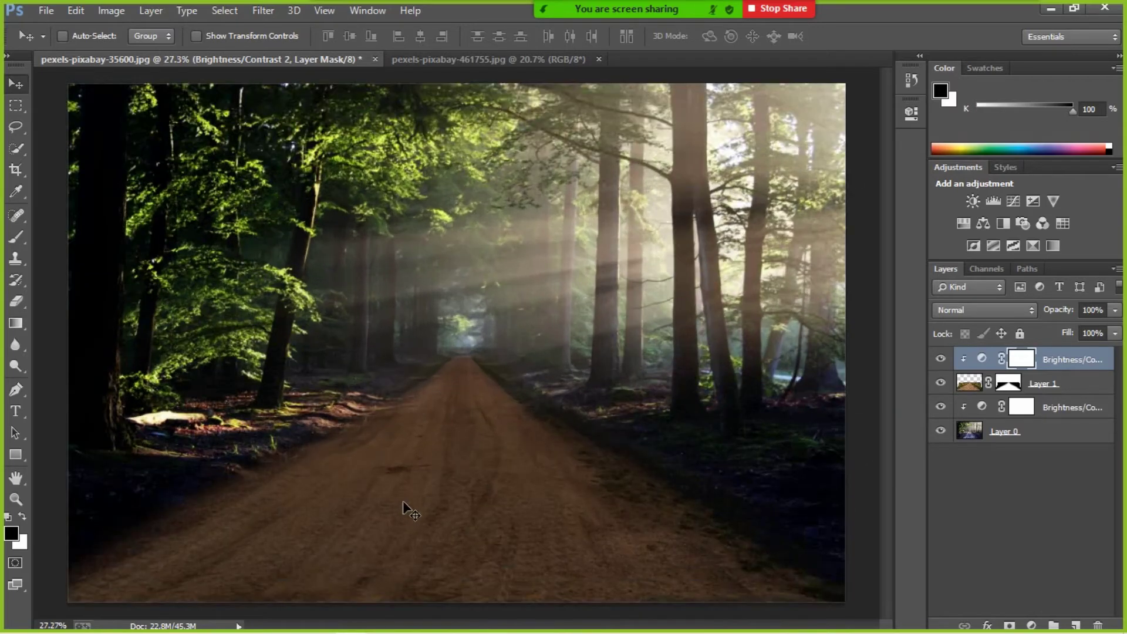
scroll(404, 501, "down", 1)
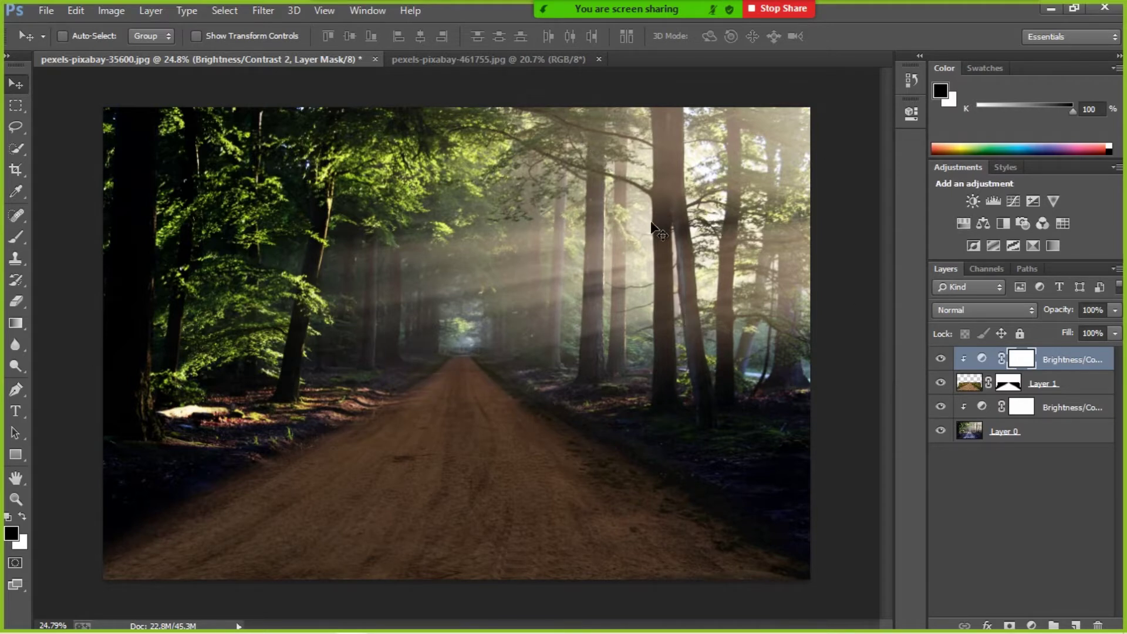
left_click(1016, 467)
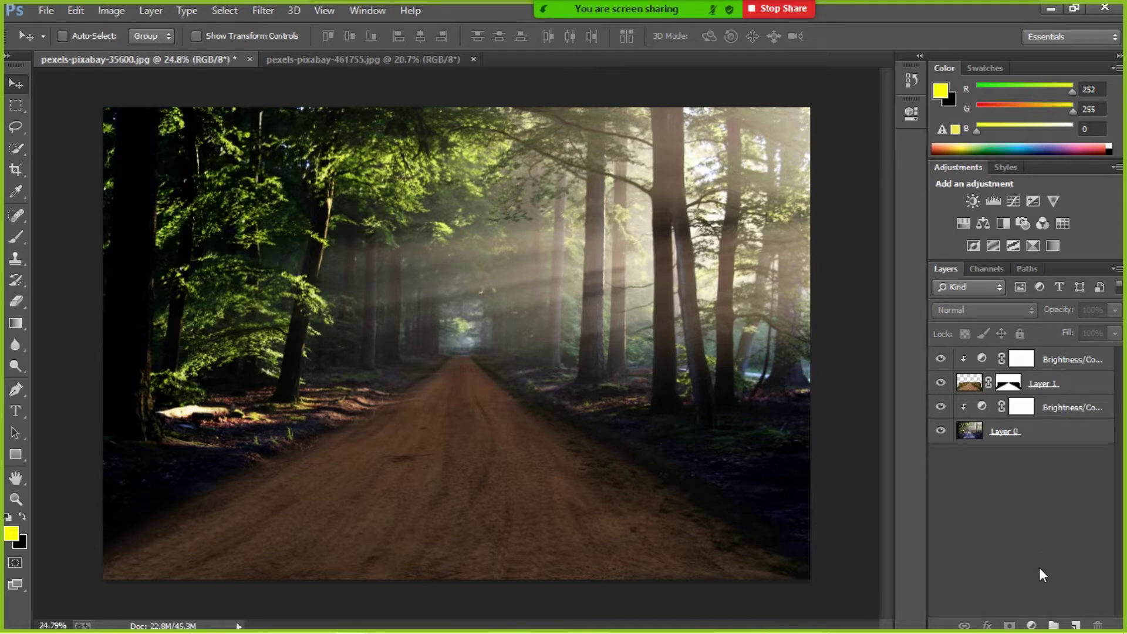
left_click(1077, 624)
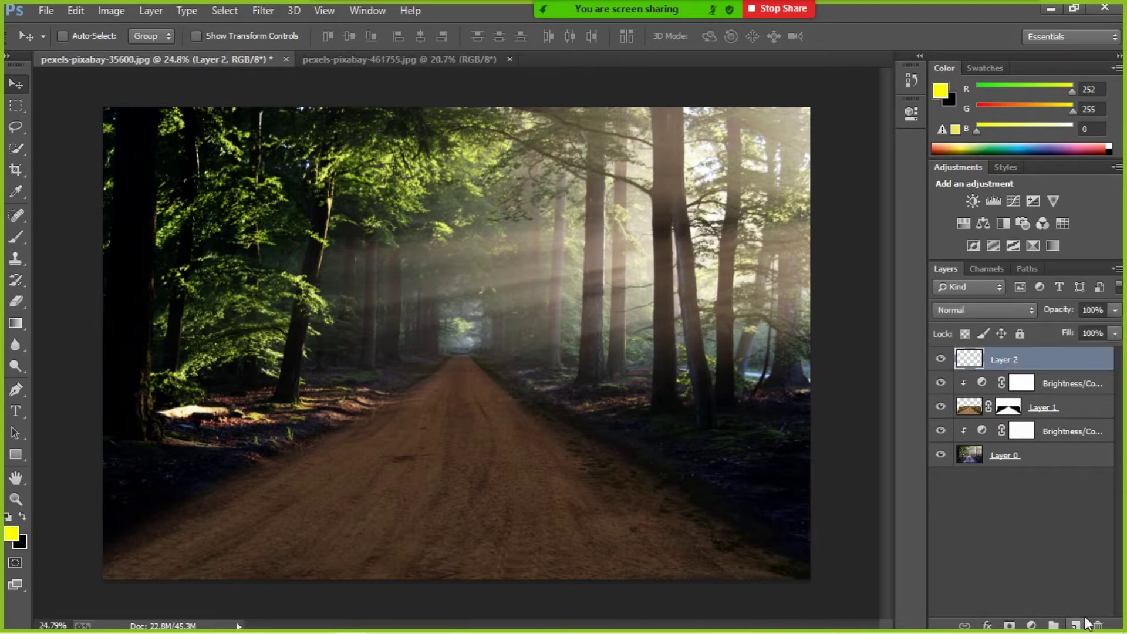
left_click(1070, 575)
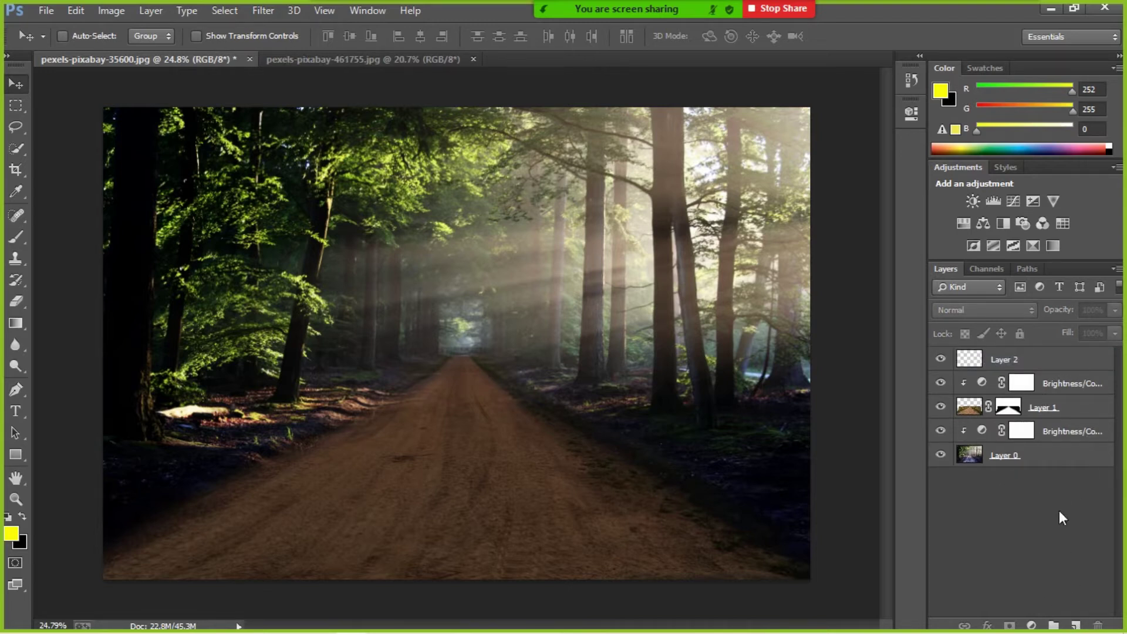
left_click(1059, 369)
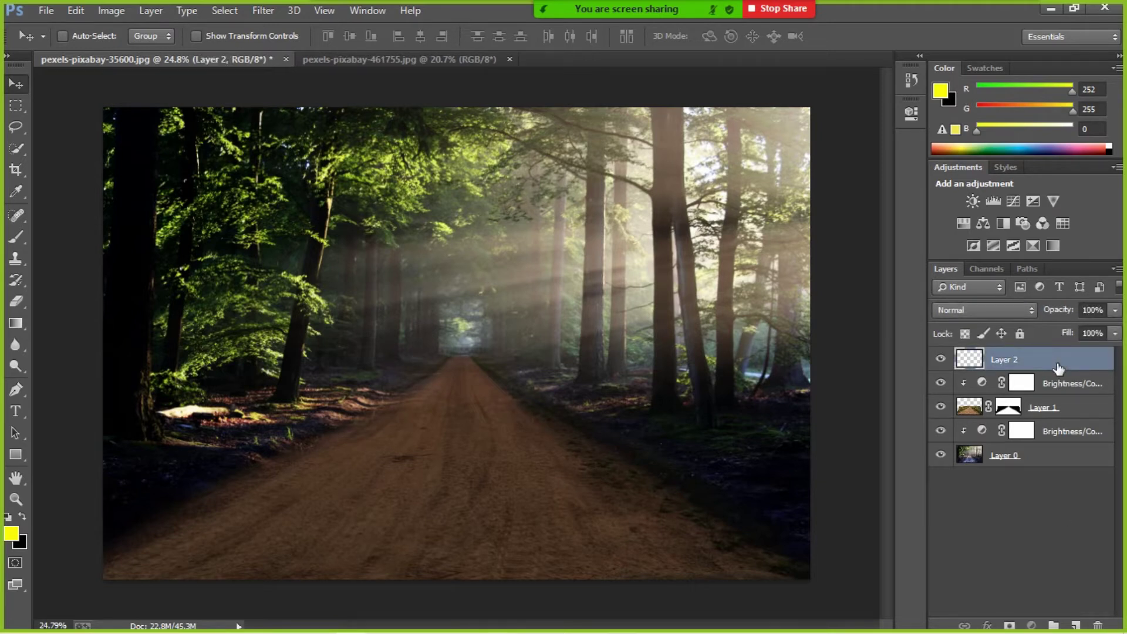
mouse_move(1059, 368)
left_mouse_down()
mouse_move(1051, 472)
mouse_move(1049, 363)
left_mouse_up()
left_click_drag(1048, 381, 1043, 364)
- Set Layer 2's blend mode to Overlay
left_click(988, 306)
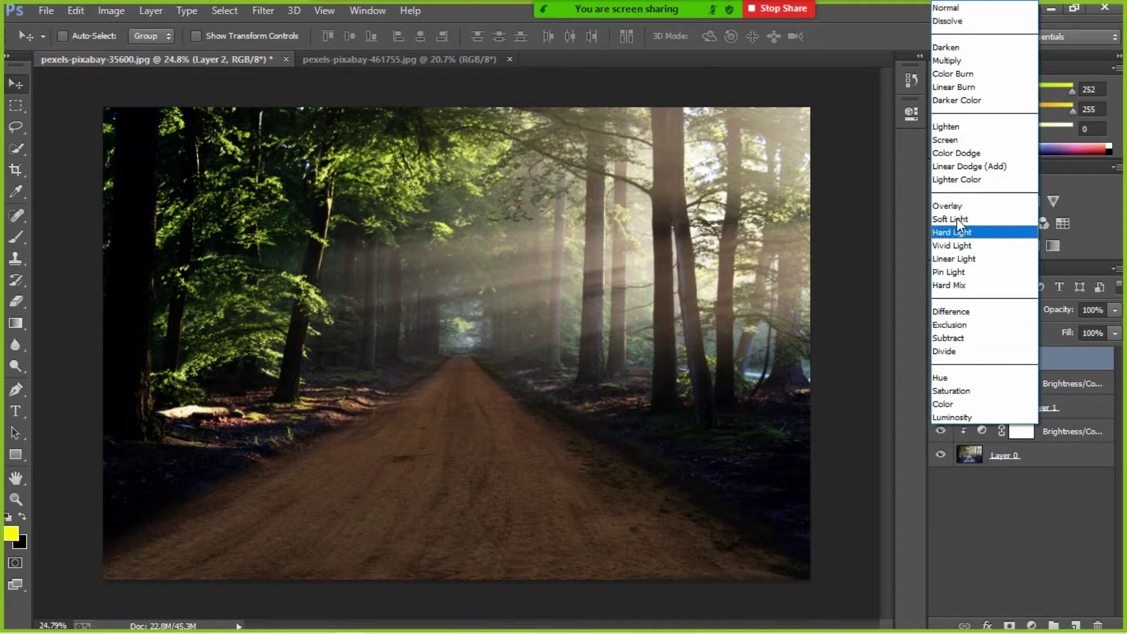
left_click(992, 512)
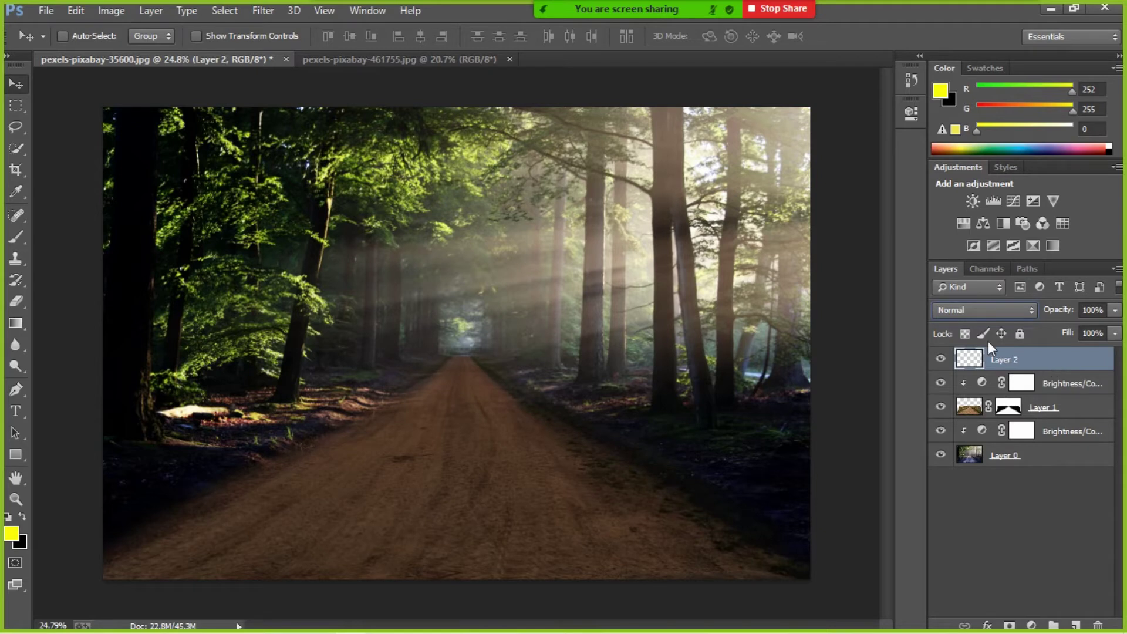
left_click(995, 314)
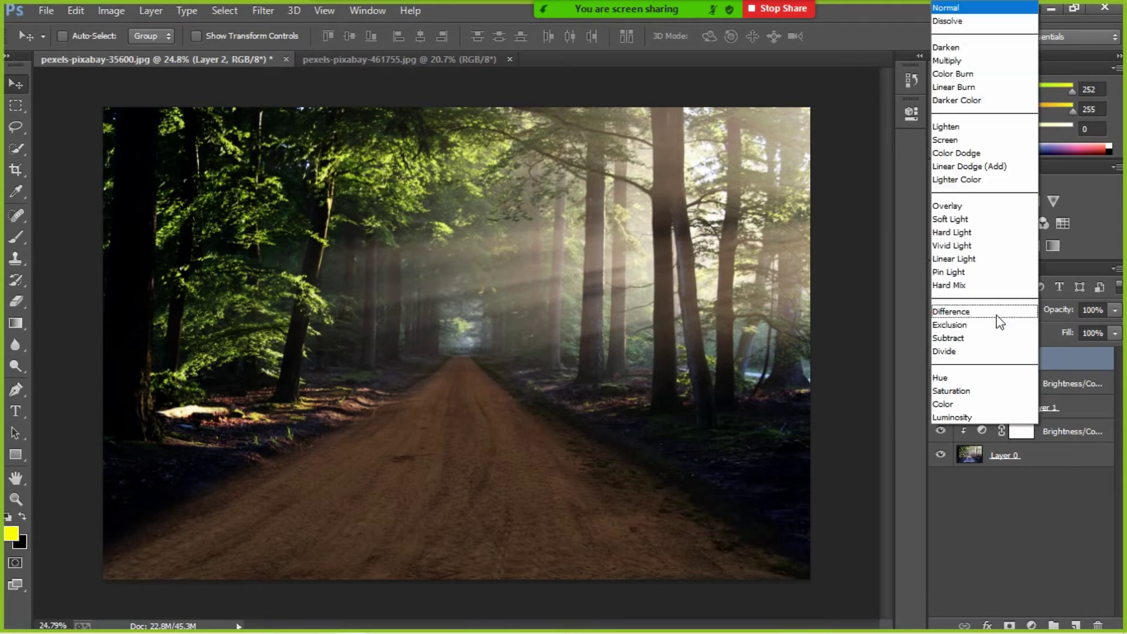
left_click(959, 208)
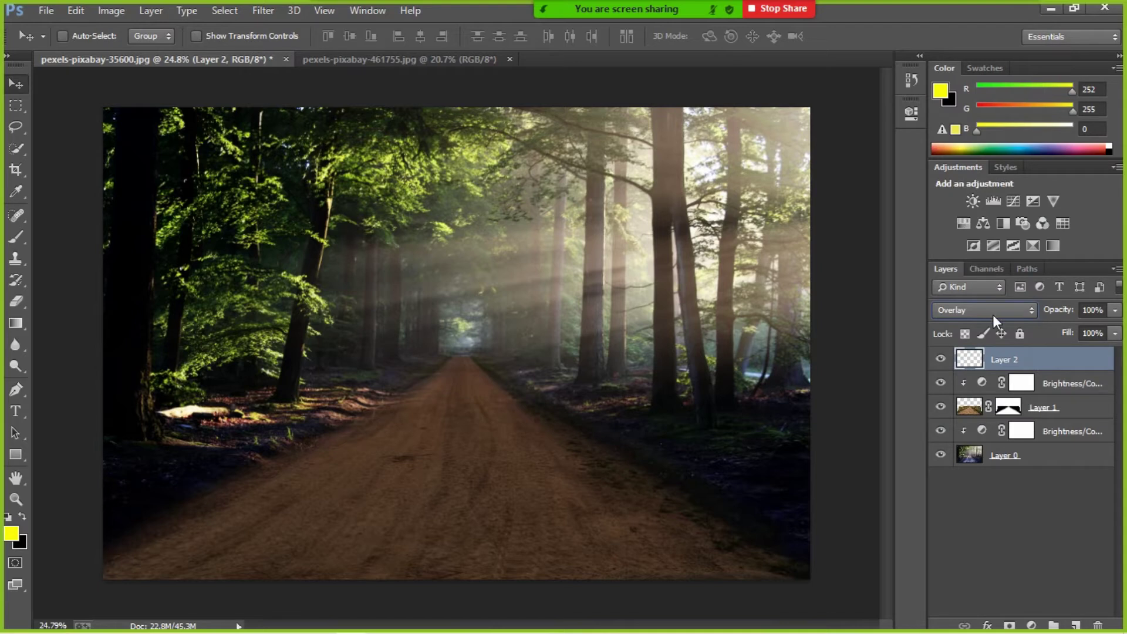
left_click(992, 312)
left_click(966, 209)
- Paint soft yellow (#fcff00) Brush dabs on Layer 2 over the bright gap at the far end of the road
left_click(10, 242)
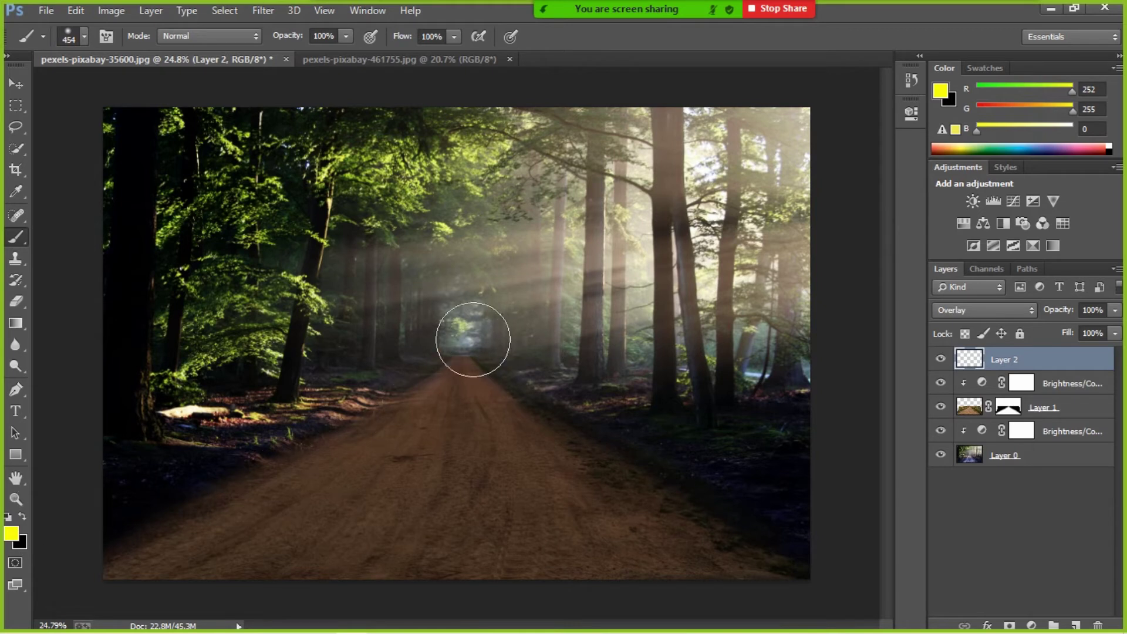
left_click(10, 534)
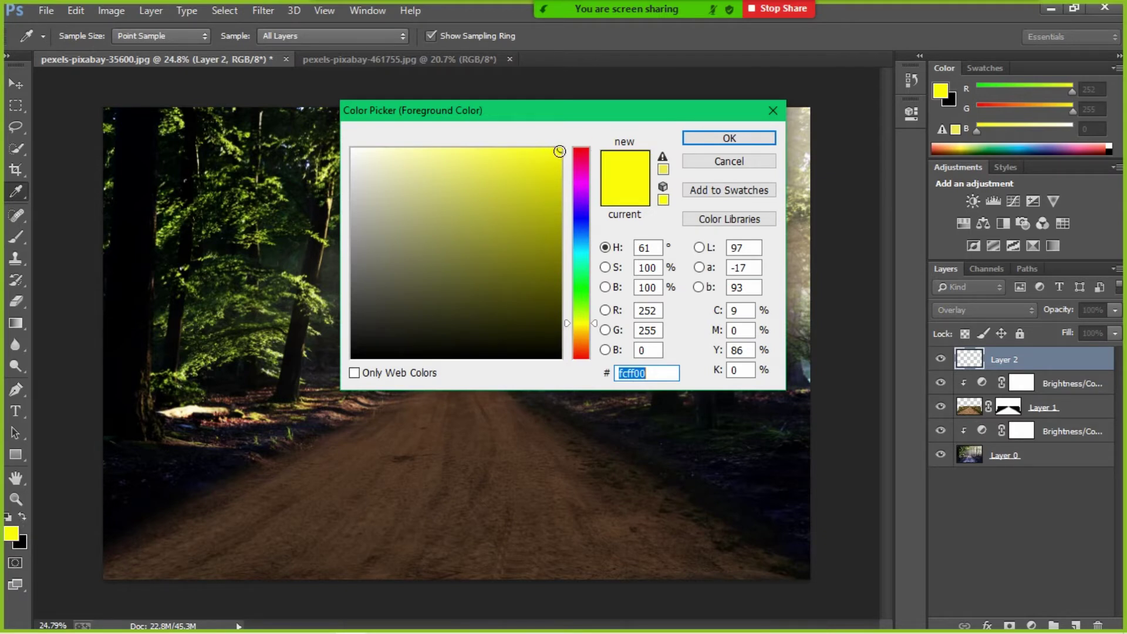
left_click_drag(557, 150, 567, 147)
left_click(741, 139)
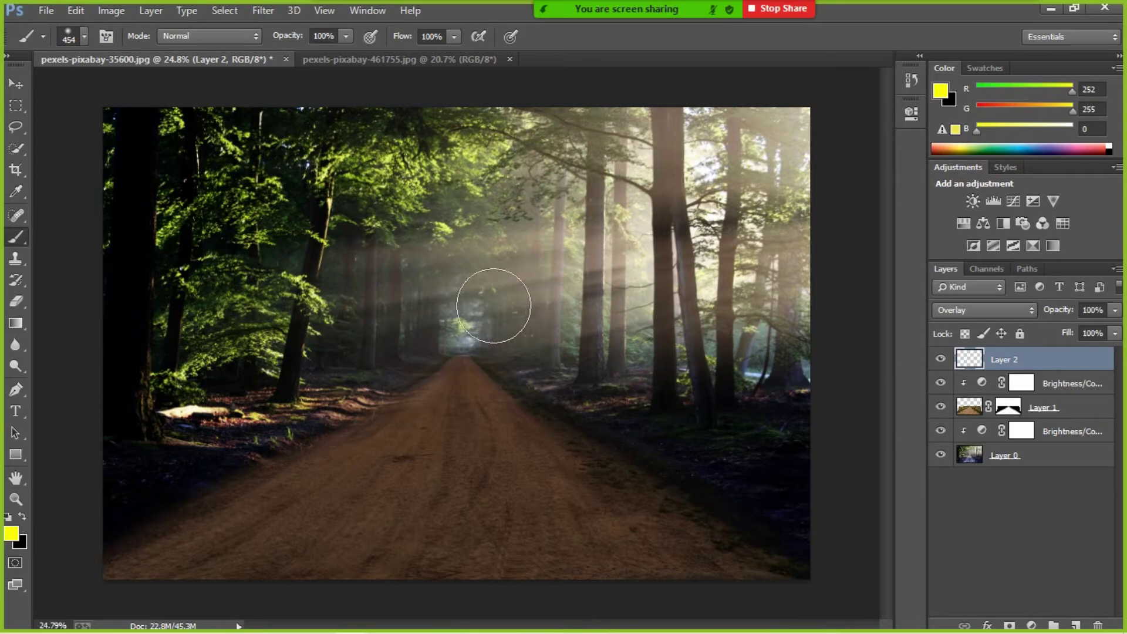
left_click(473, 312)
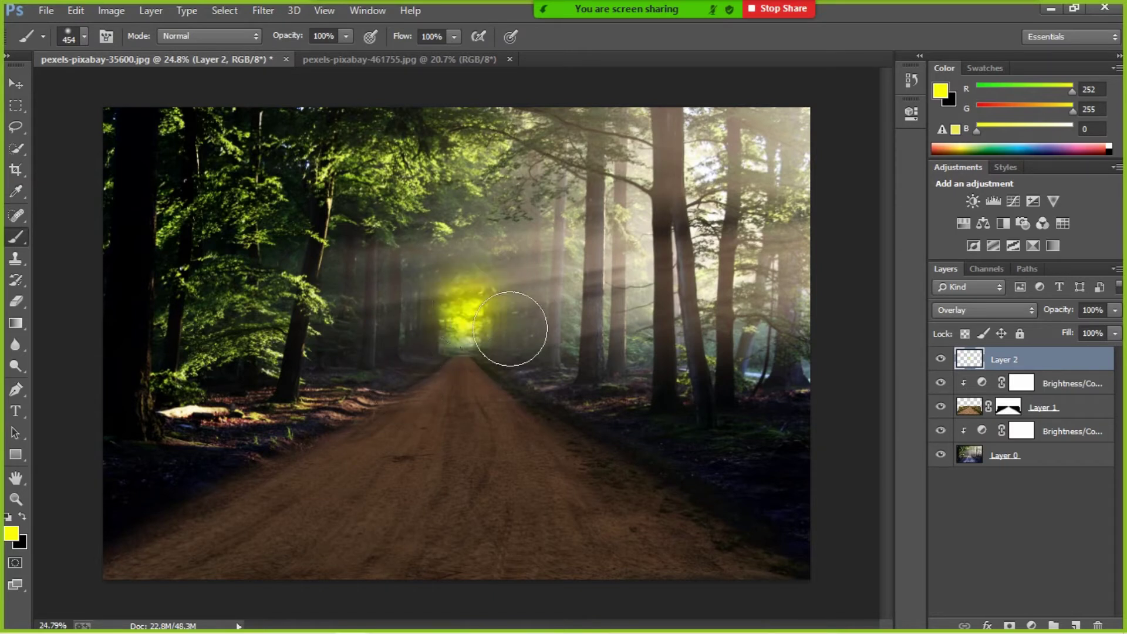
left_click(470, 312)
- Stretch the yellow glow on Layer 2 with Free Transform to about 642% width and 363% height
key("ctrl+t")
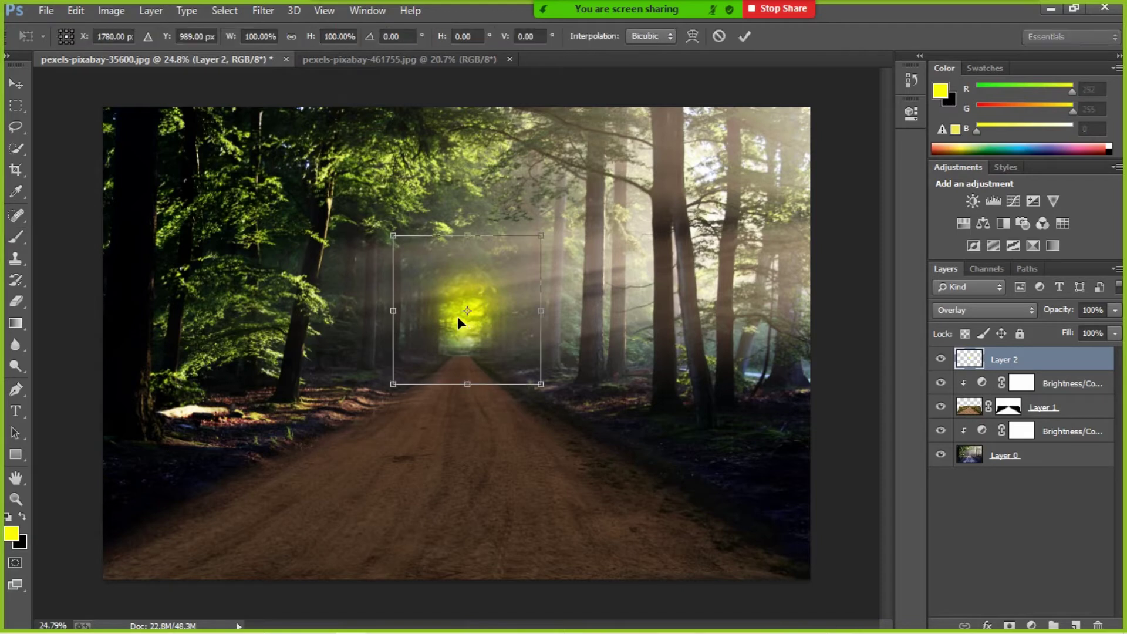
left_click_drag(541, 384, 743, 405)
left_click_drag(393, 314, 94, 364)
left_click_drag(438, 235, 441, 79)
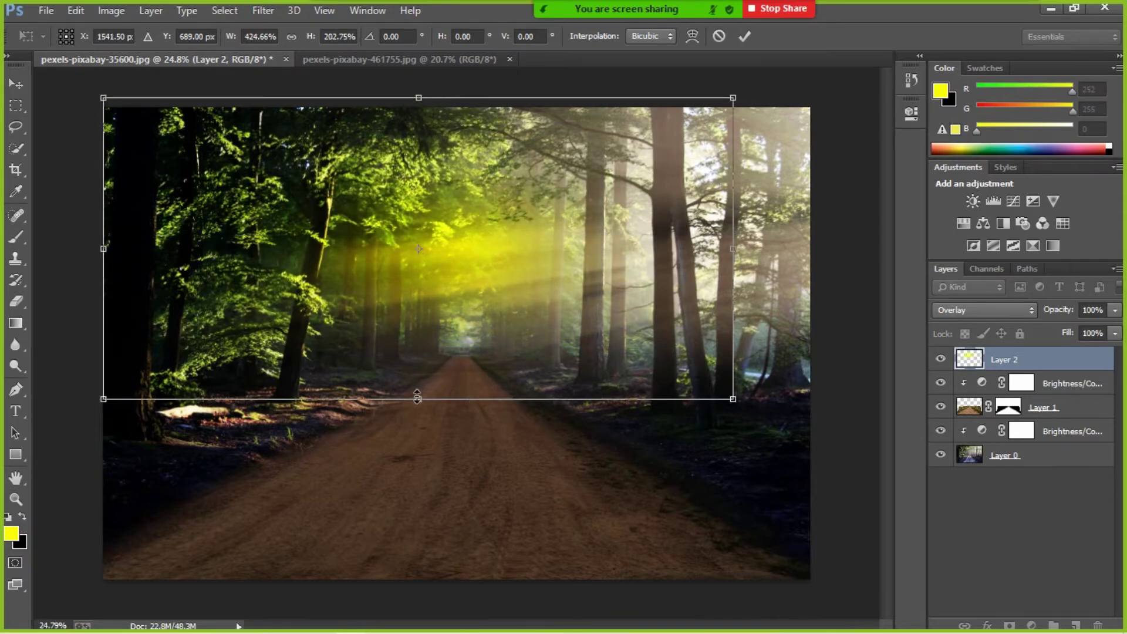
left_click_drag(418, 399, 396, 538)
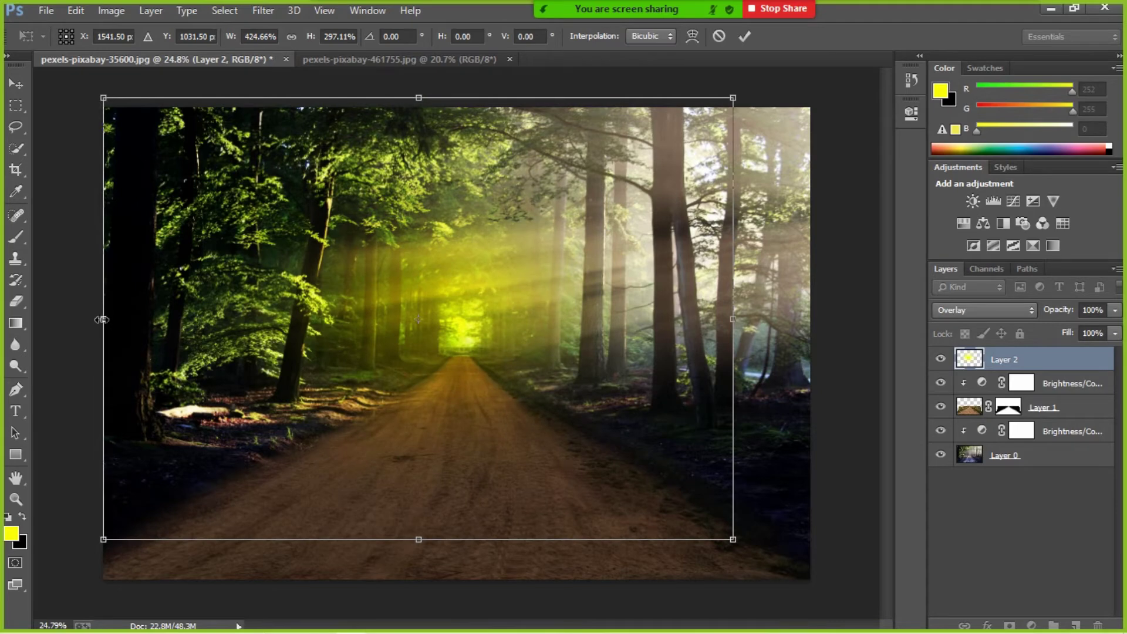
left_click_drag(103, 319, 2, 319)
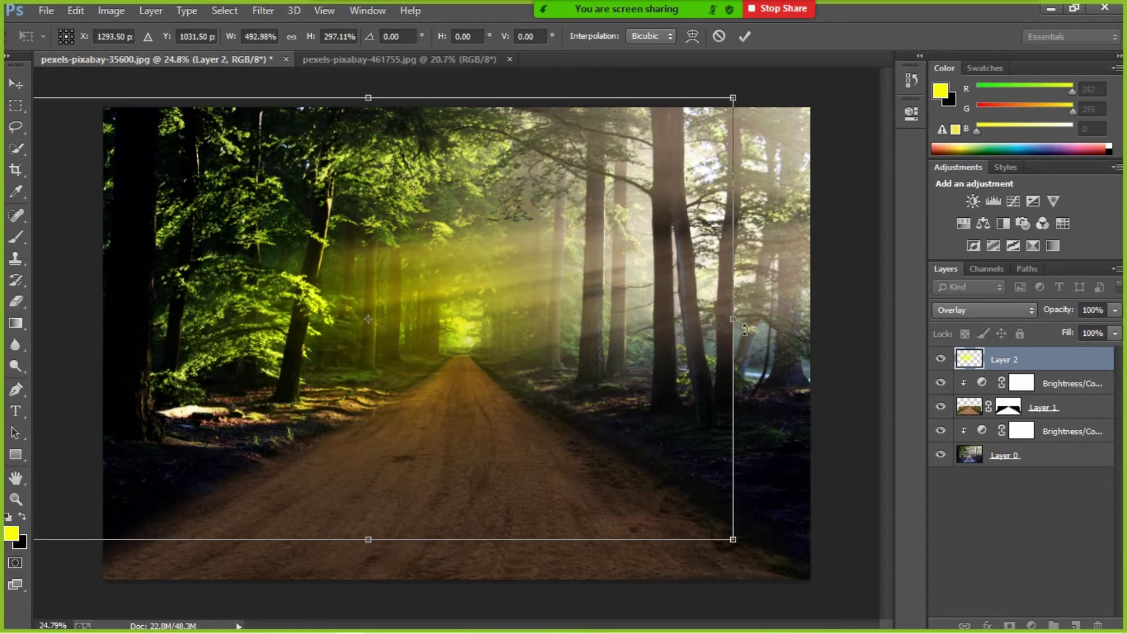
left_click_drag(745, 330, 966, 249)
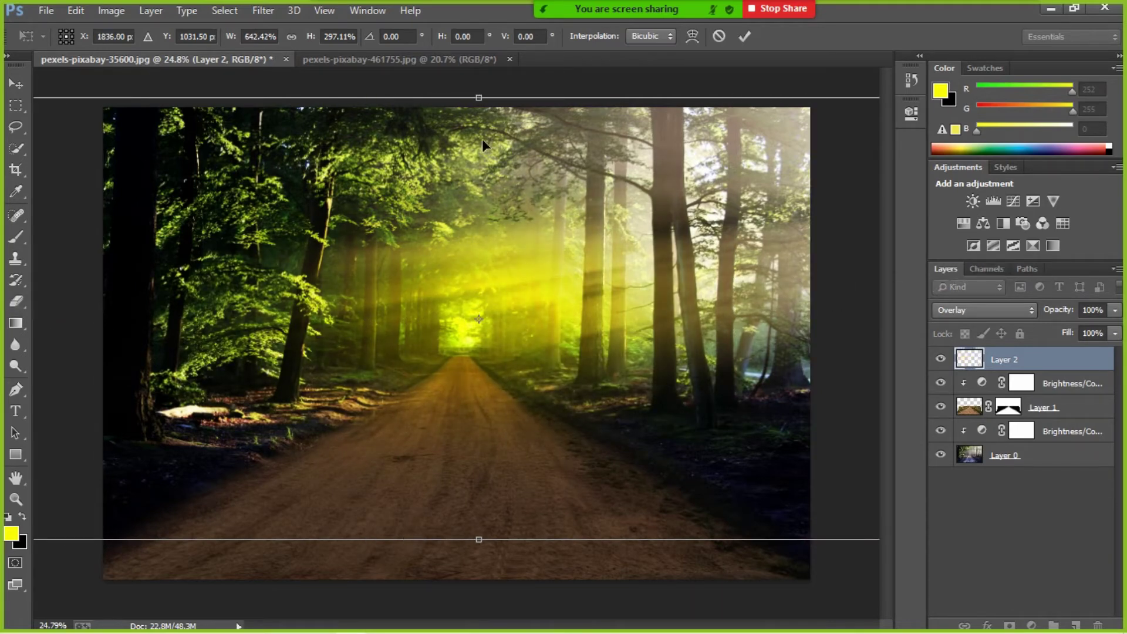
left_click_drag(479, 97, 493, 3)
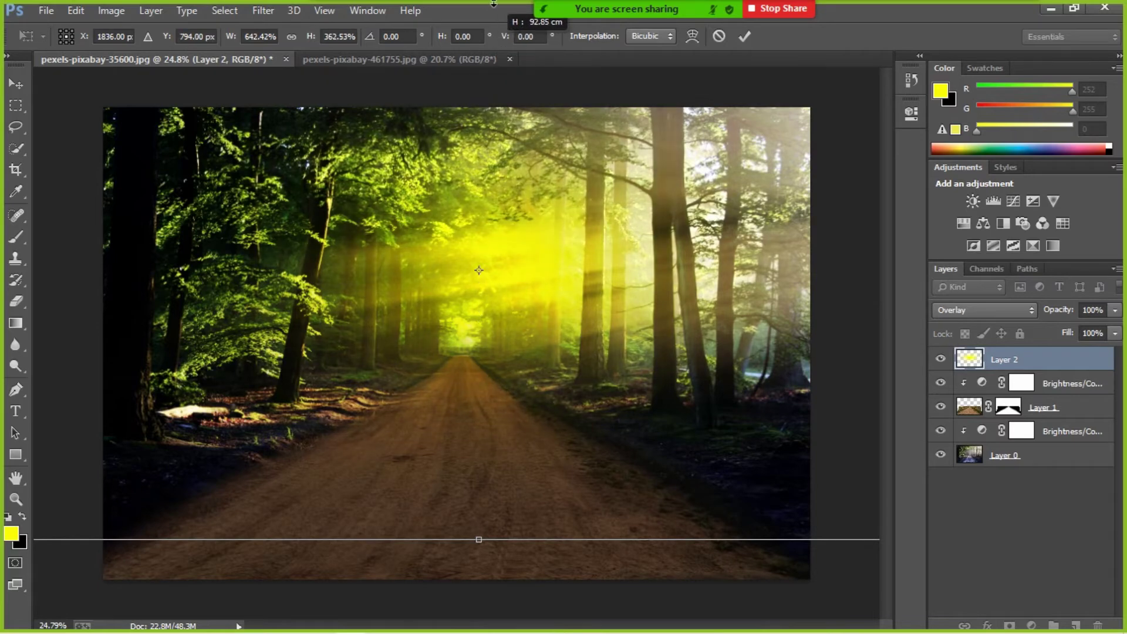
- Enlarge the glow beyond all image edges to about 960% width and 604% height, and apply the transform
scroll(200, 333, "down", 2)
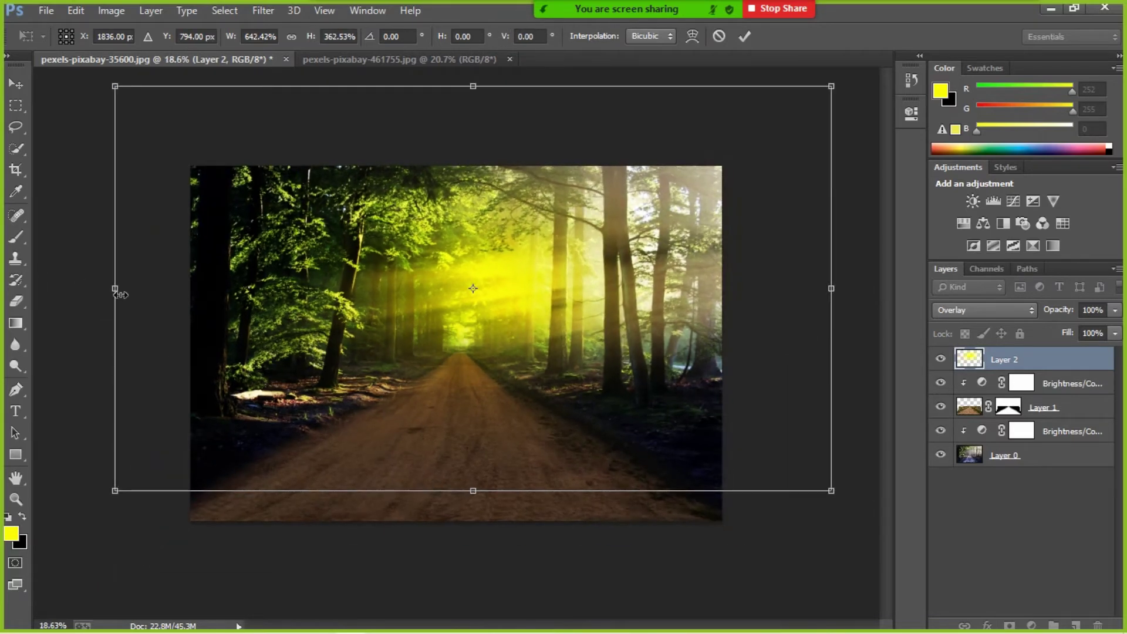
left_click_drag(120, 294, 5, 297)
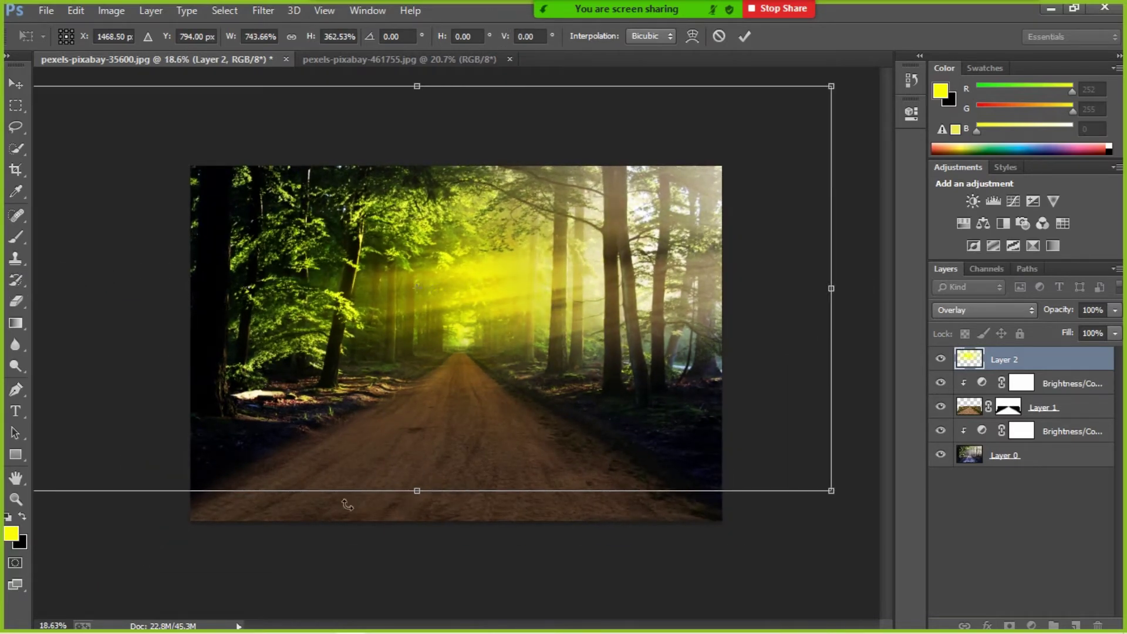
left_click_drag(416, 490, 178, 632)
scroll(448, 453, "down", 2)
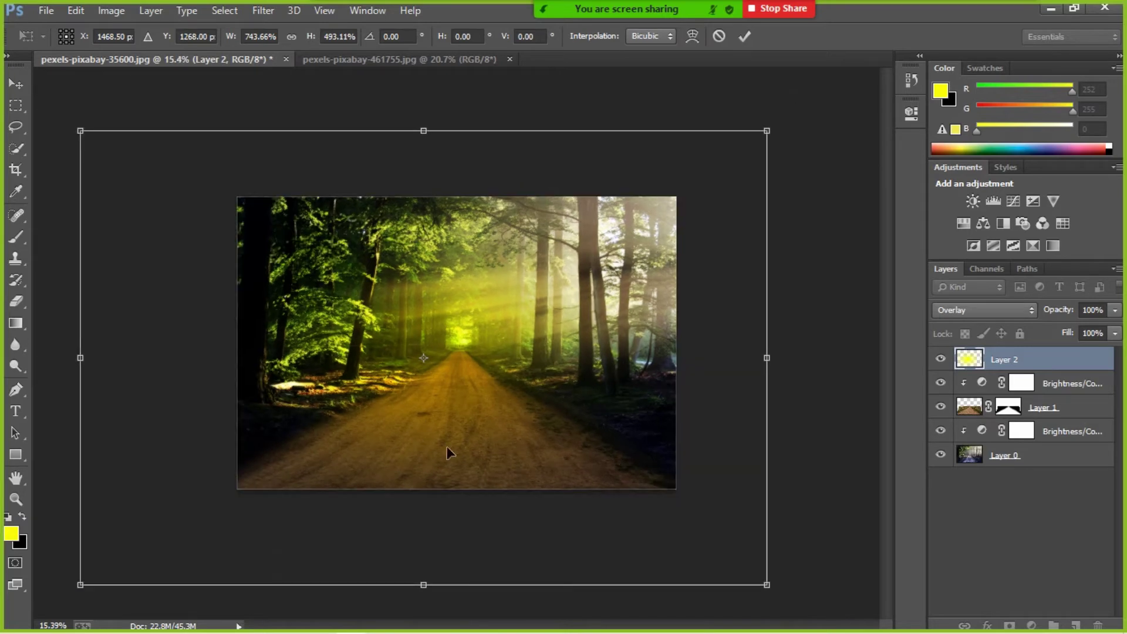
left_click_drag(767, 585, 826, 632)
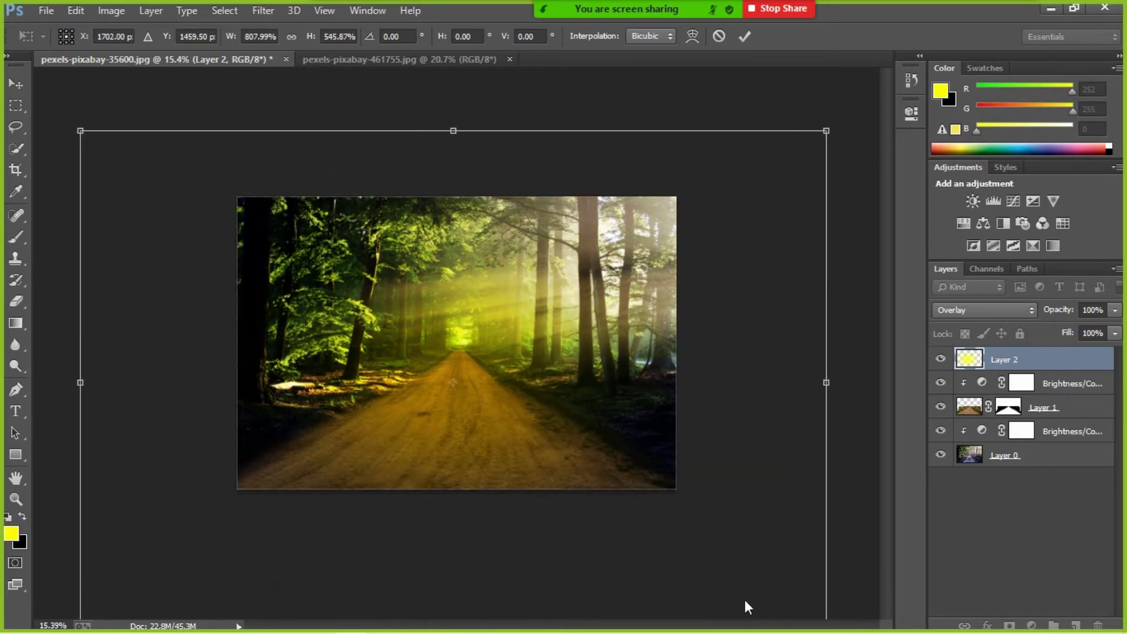
scroll(432, 393, "down", 1)
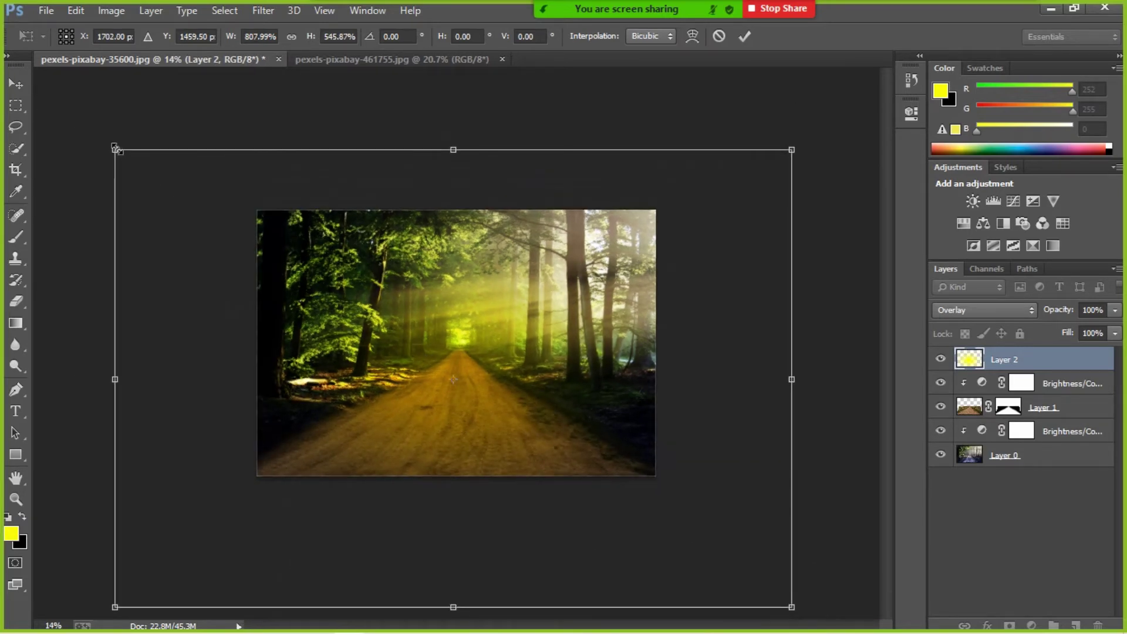
left_click_drag(115, 150, 35, 101)
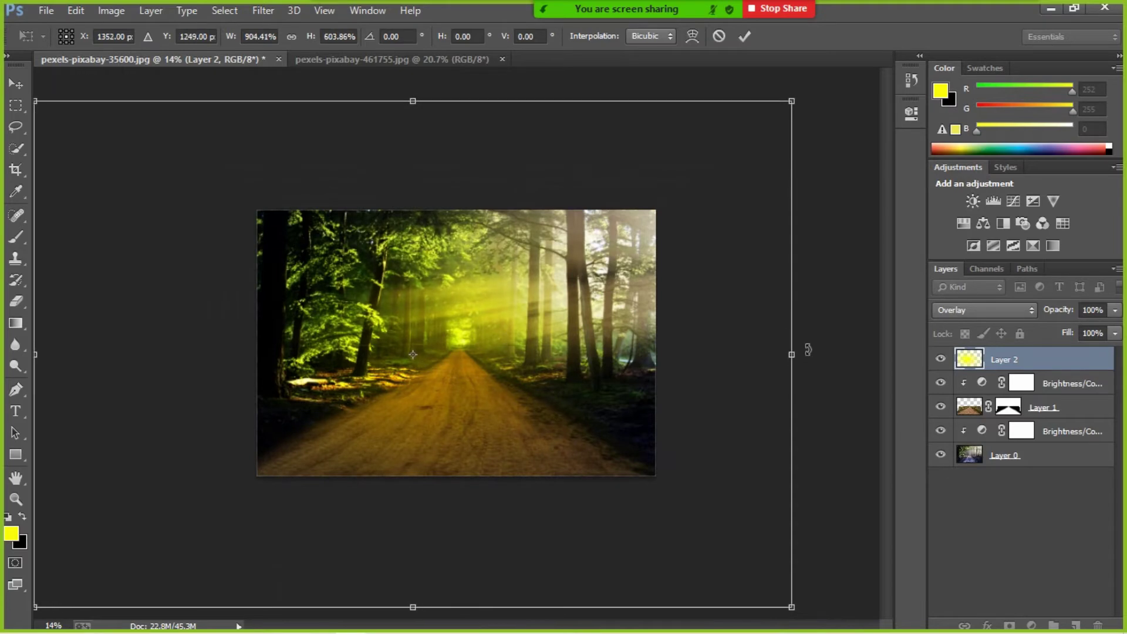
left_click_drag(791, 359, 838, 356)
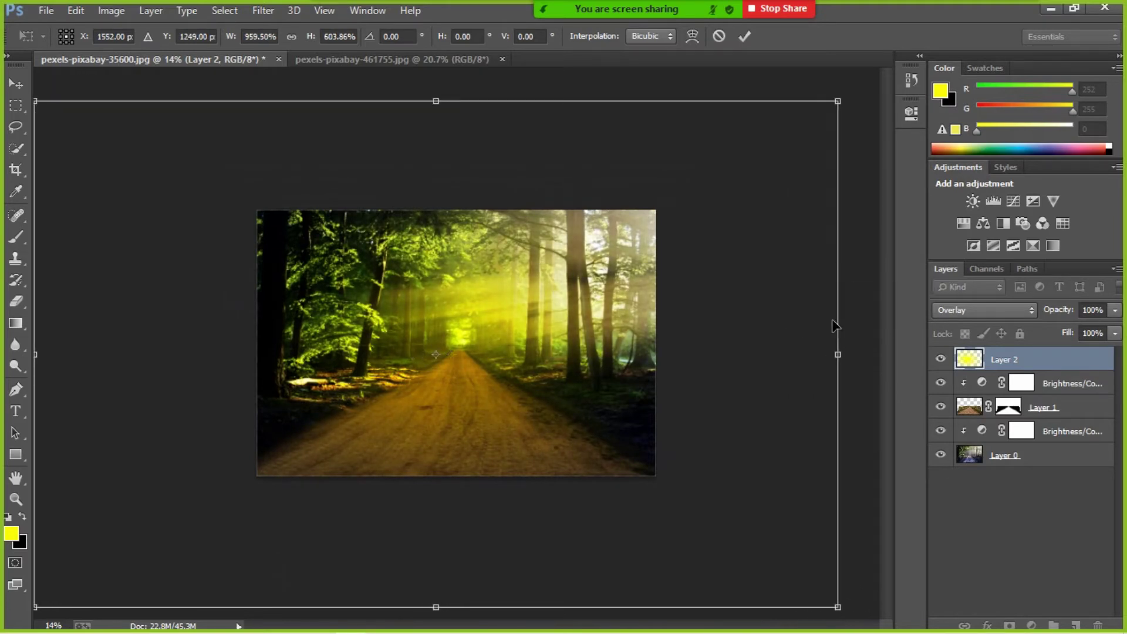
scroll(711, 423, "down", 1)
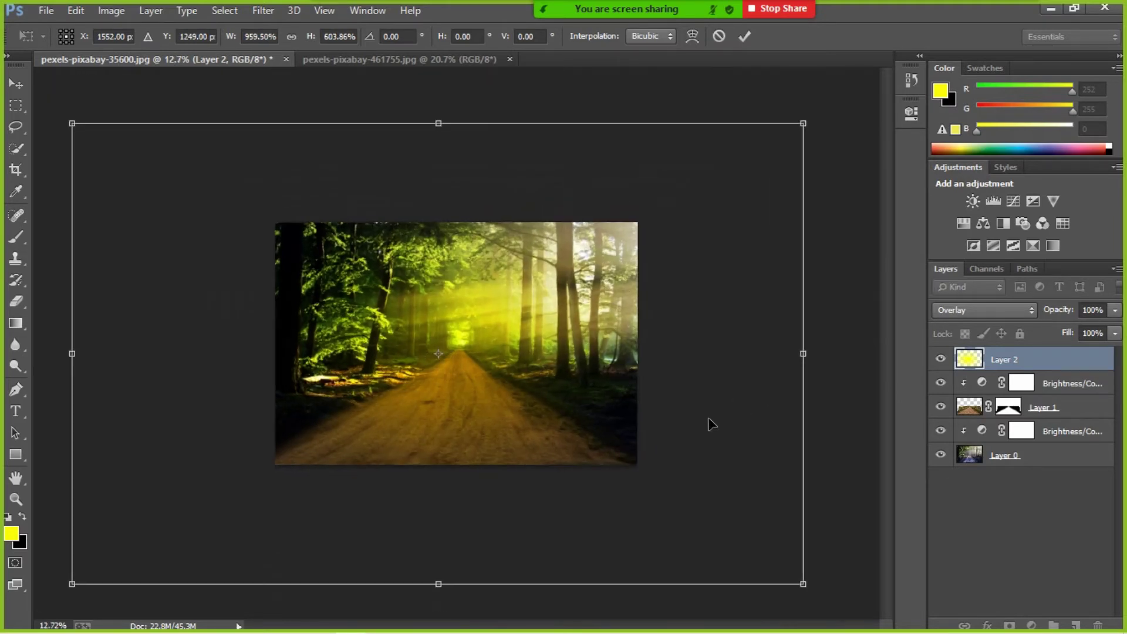
scroll(709, 424, "up", 2)
scroll(708, 424, "down", 2)
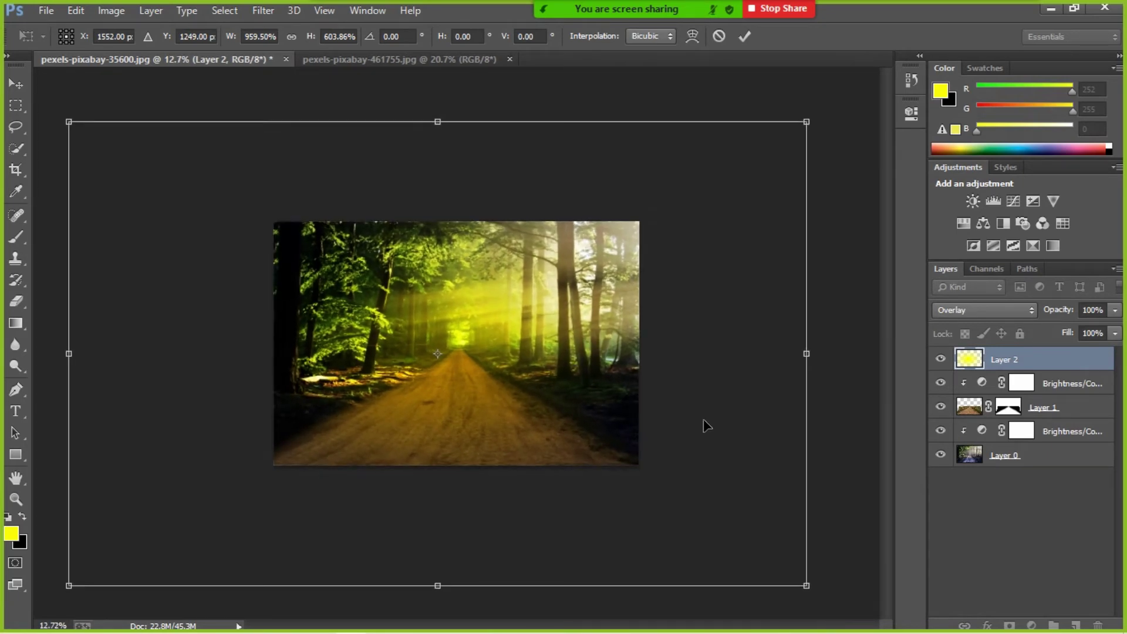
scroll(707, 426, "up", 1)
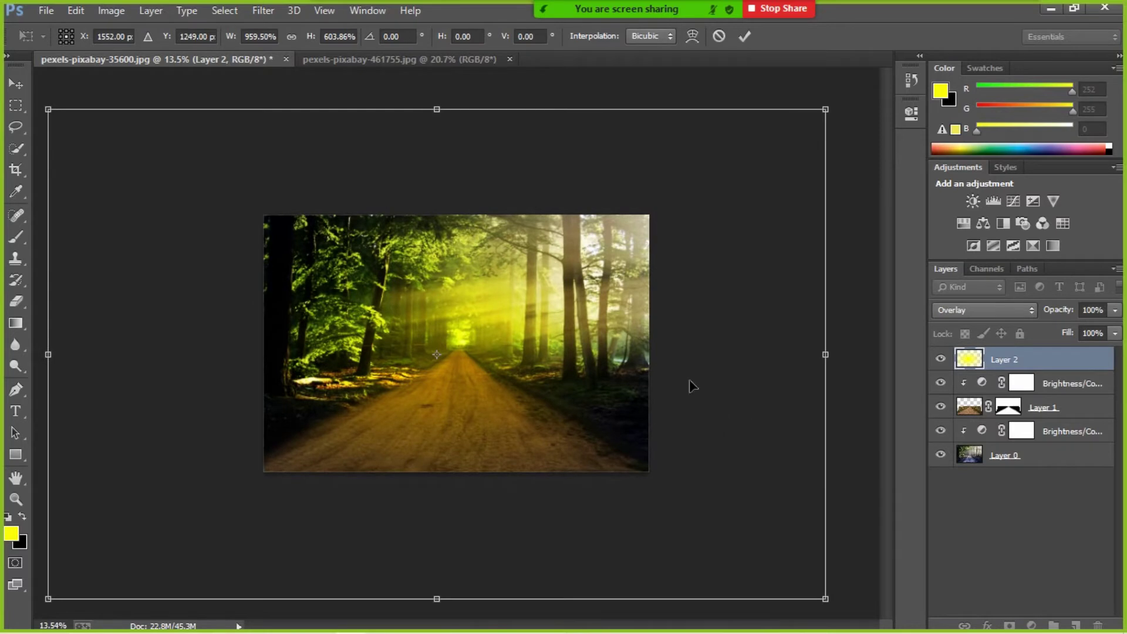
scroll(560, 401, "up", 1)
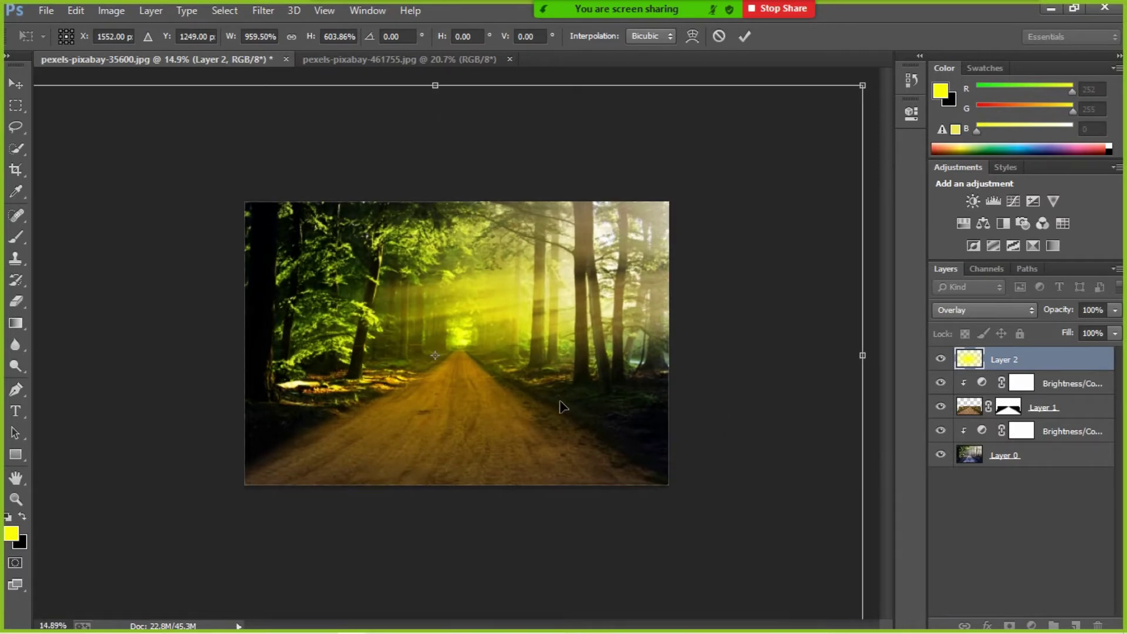
scroll(559, 401, "down", 1)
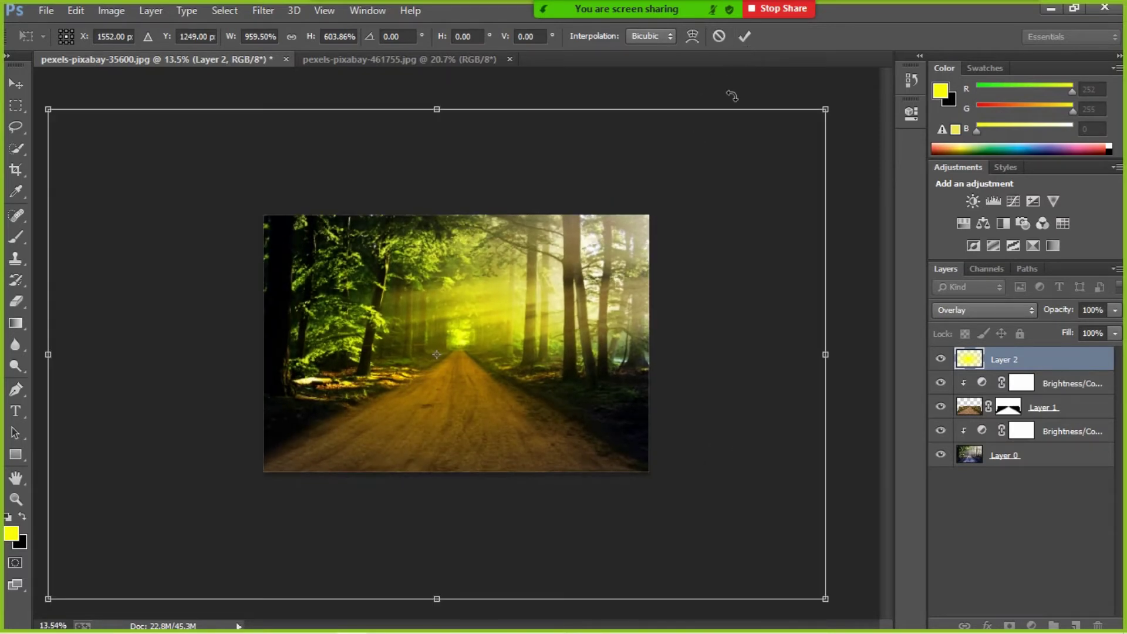
left_click(746, 37)
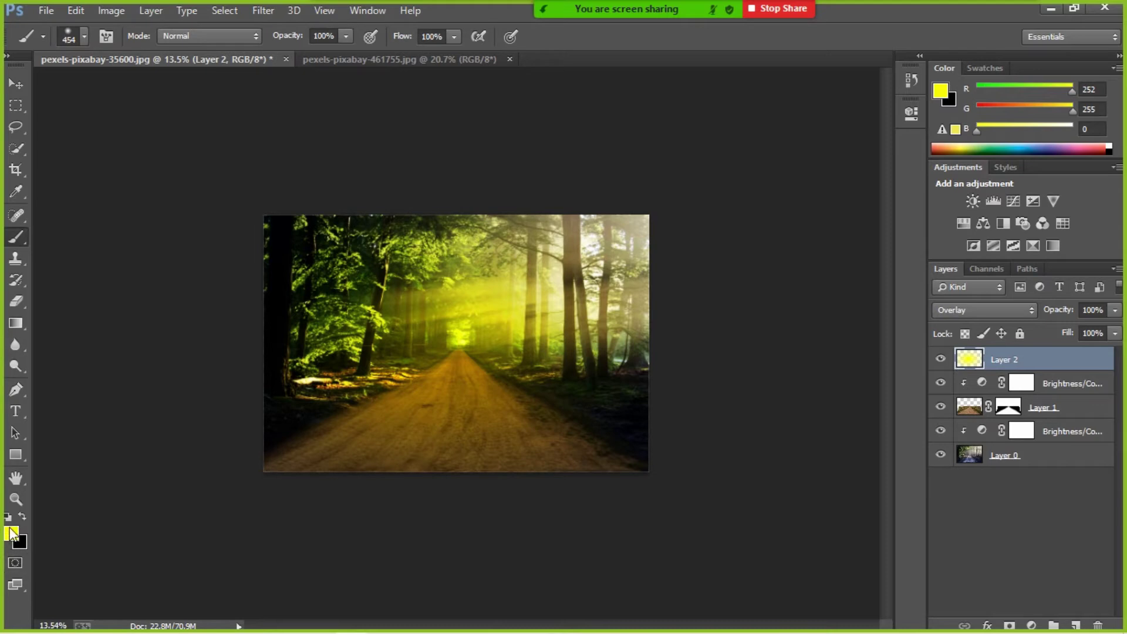
- Add a Brightness/Contrast adjustment layer above Layer 2 with brightness -74 and contrast 5, and deselect all layers
scroll(471, 452, "up", 2)
scroll(476, 446, "down", 1)
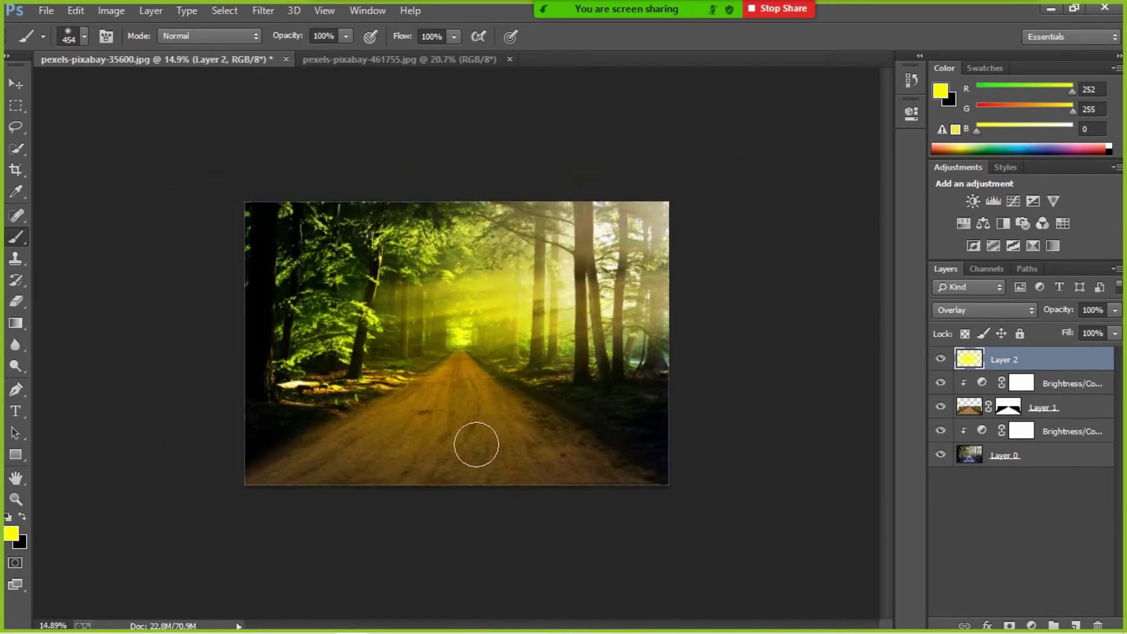
scroll(482, 440, "up", 1)
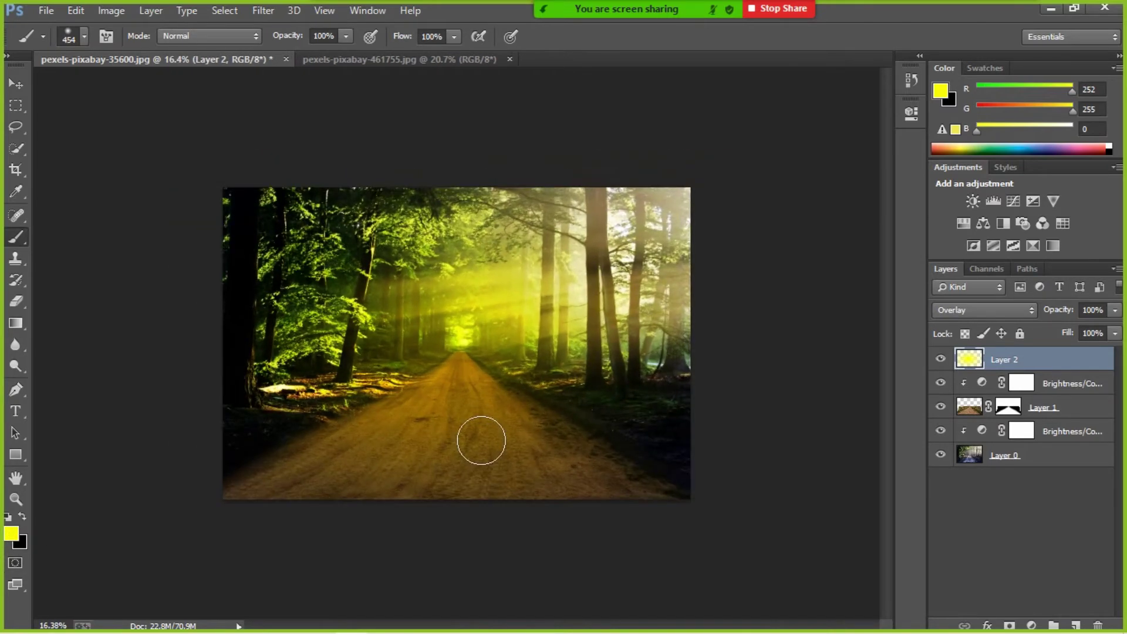
left_click(1066, 513)
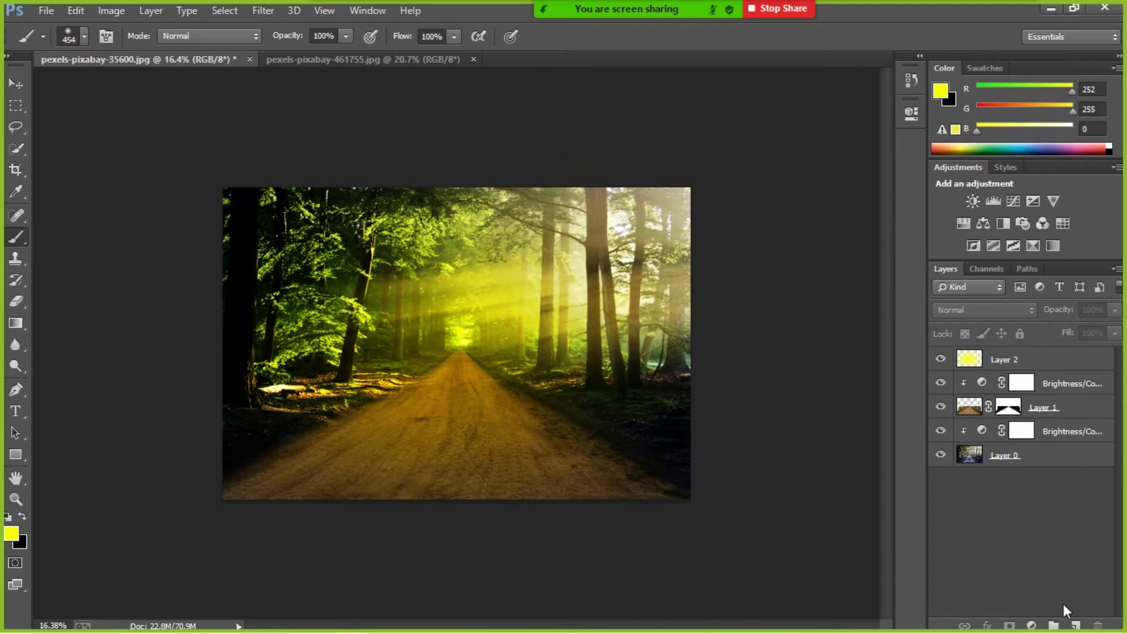
left_click(1033, 625)
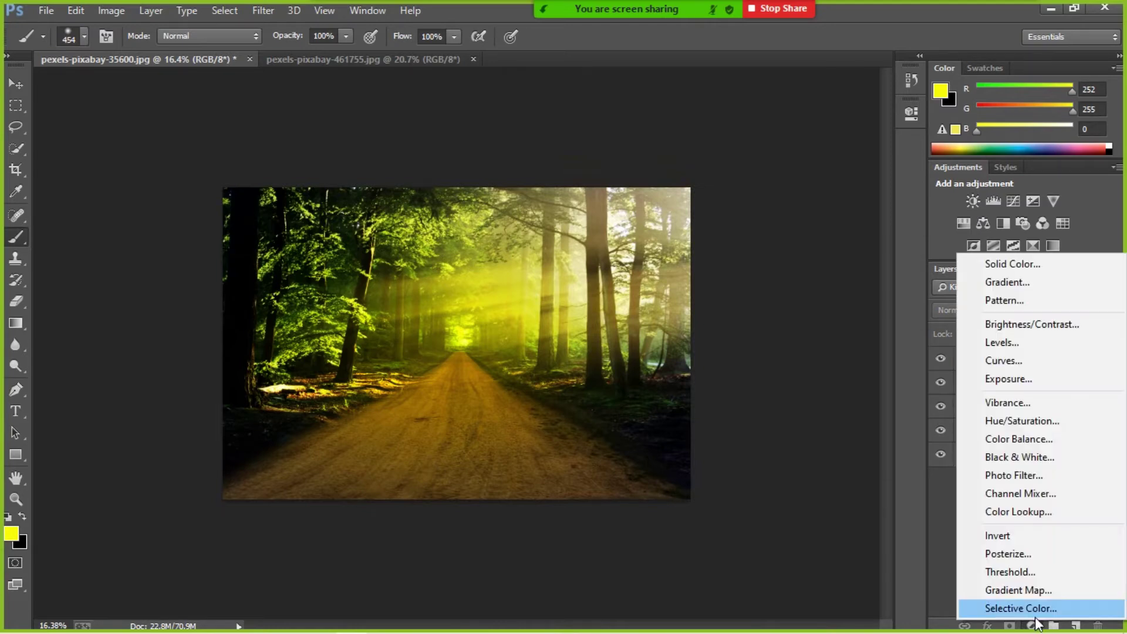
left_click(1034, 326)
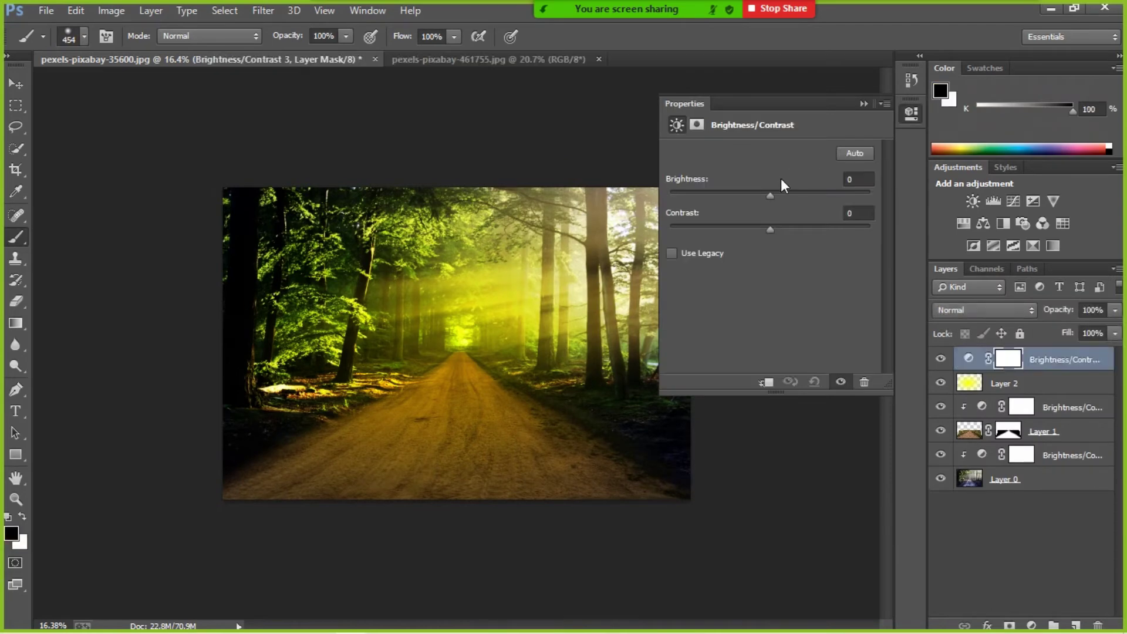
left_click_drag(770, 194, 774, 224)
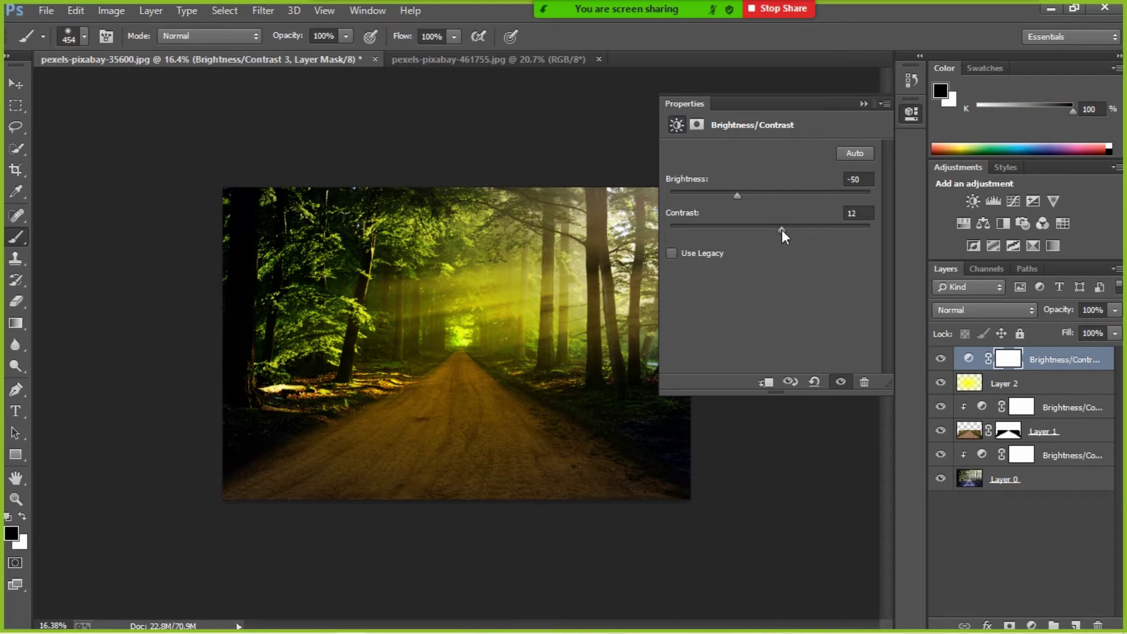
left_click_drag(783, 230, 777, 234)
left_click_drag(737, 196, 723, 195)
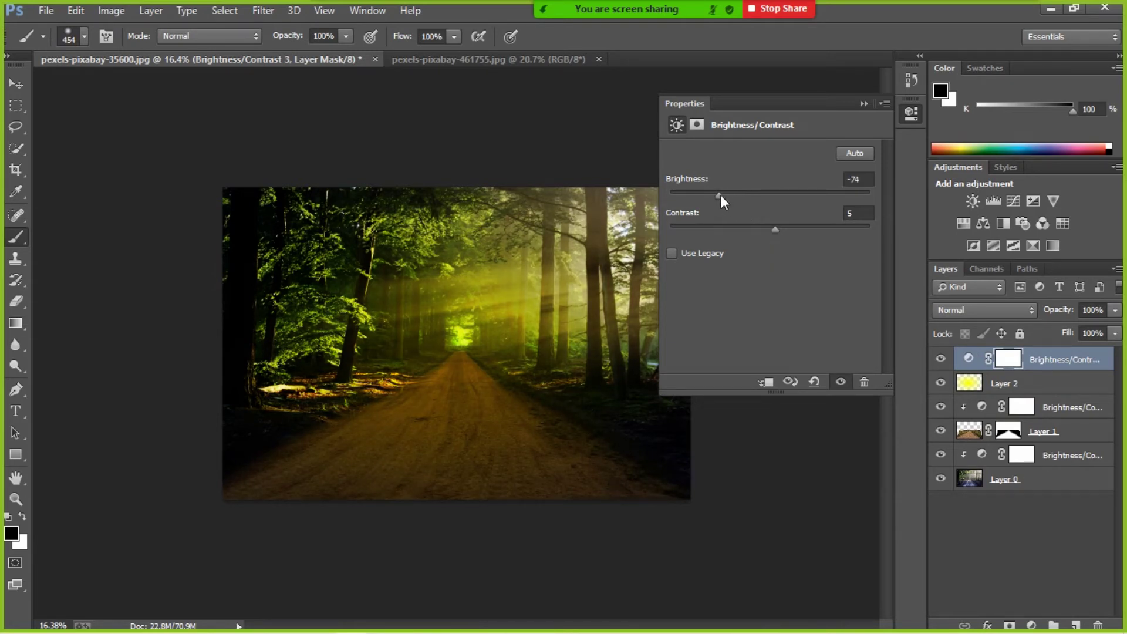
left_click(864, 103)
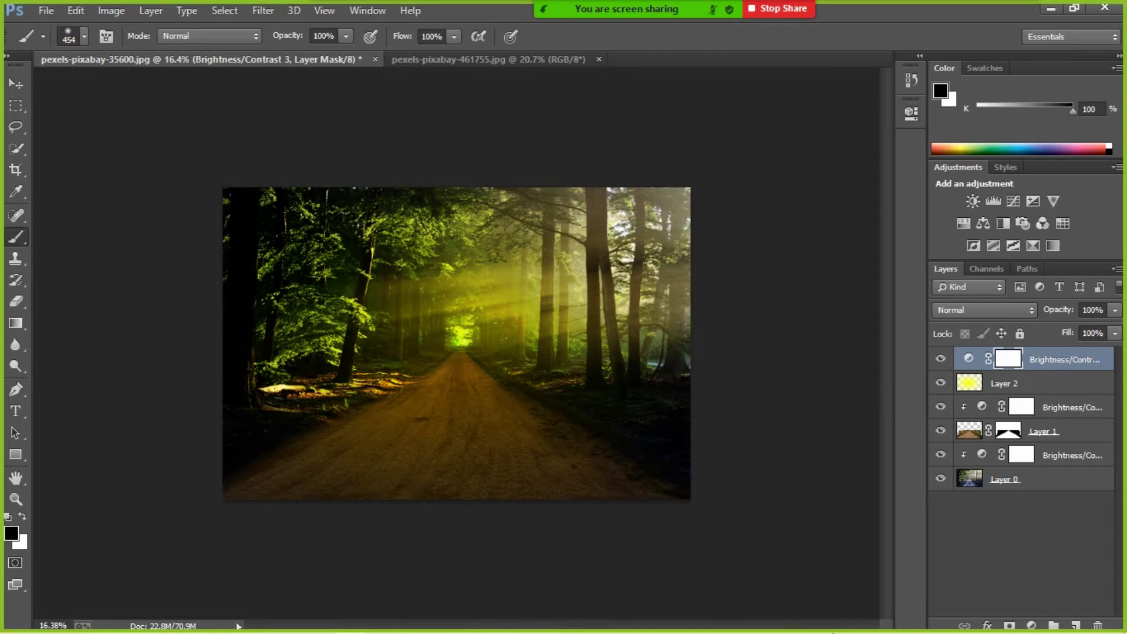
left_click(1019, 518)
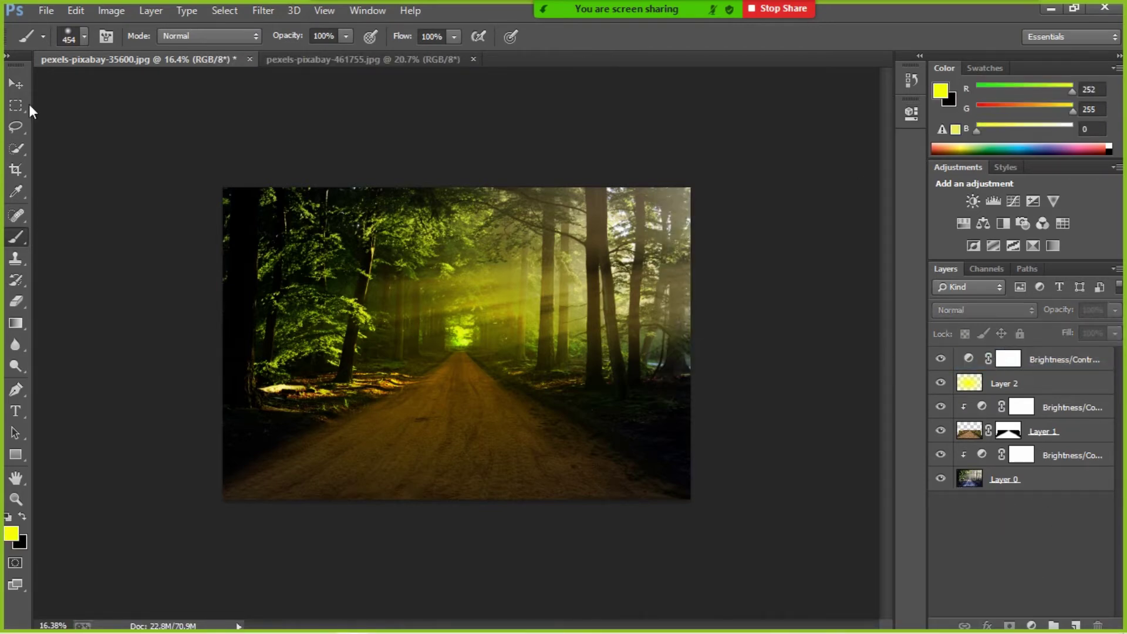
- Open the lion image "dlf.pt-lion-png-23580 (1)" from Downloads without color management, and activate the Move tool
left_click(44, 10)
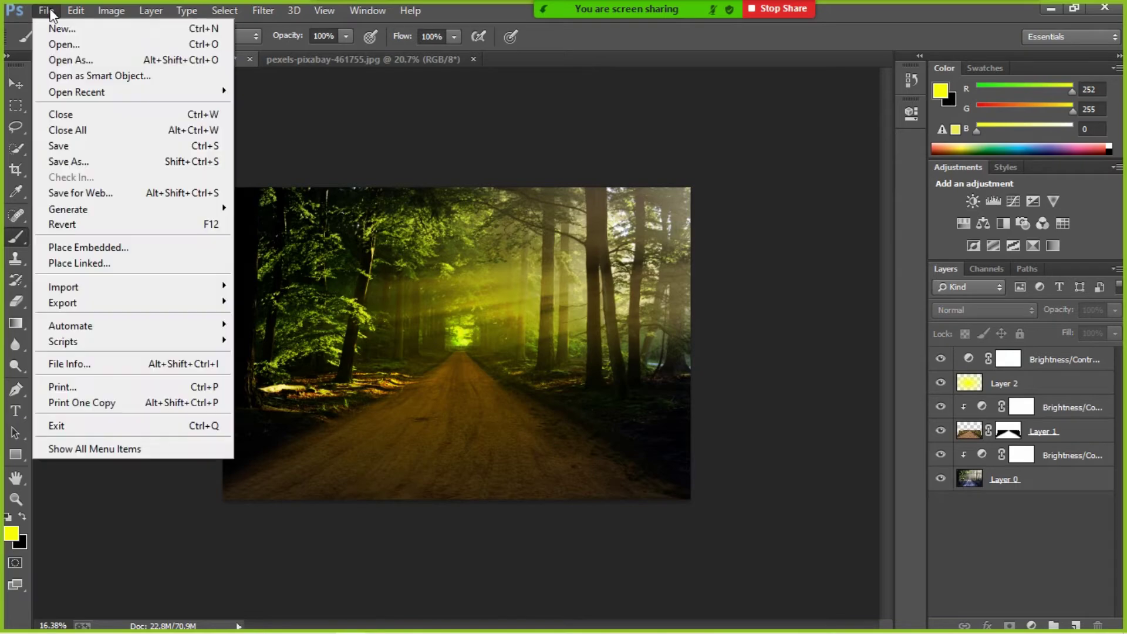
left_click(60, 46)
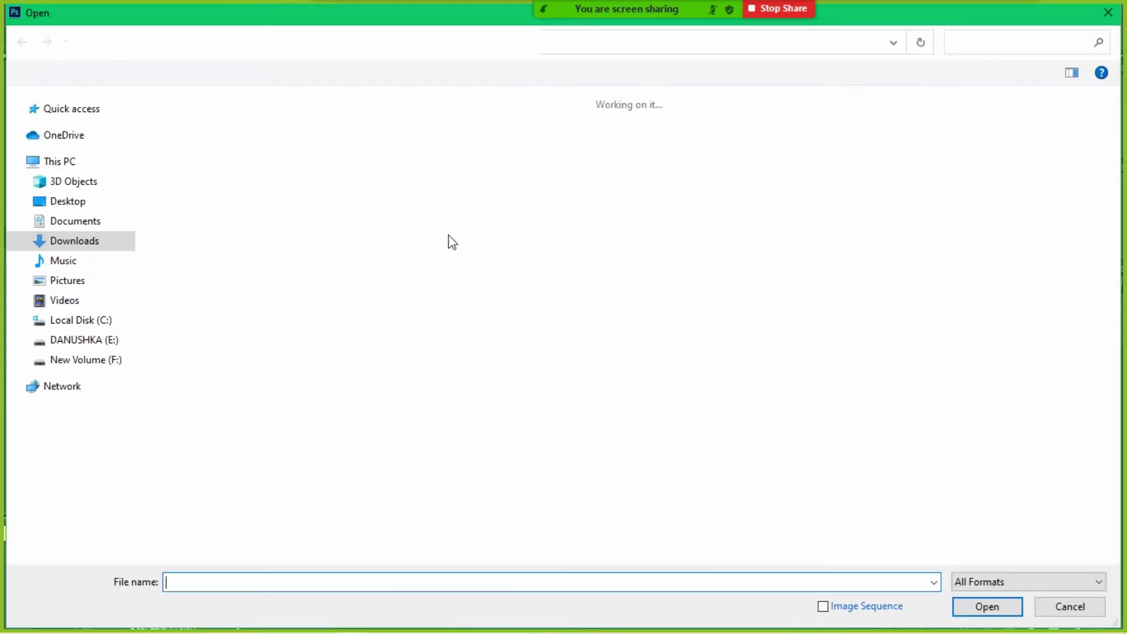
scroll(327, 315, "down", 6)
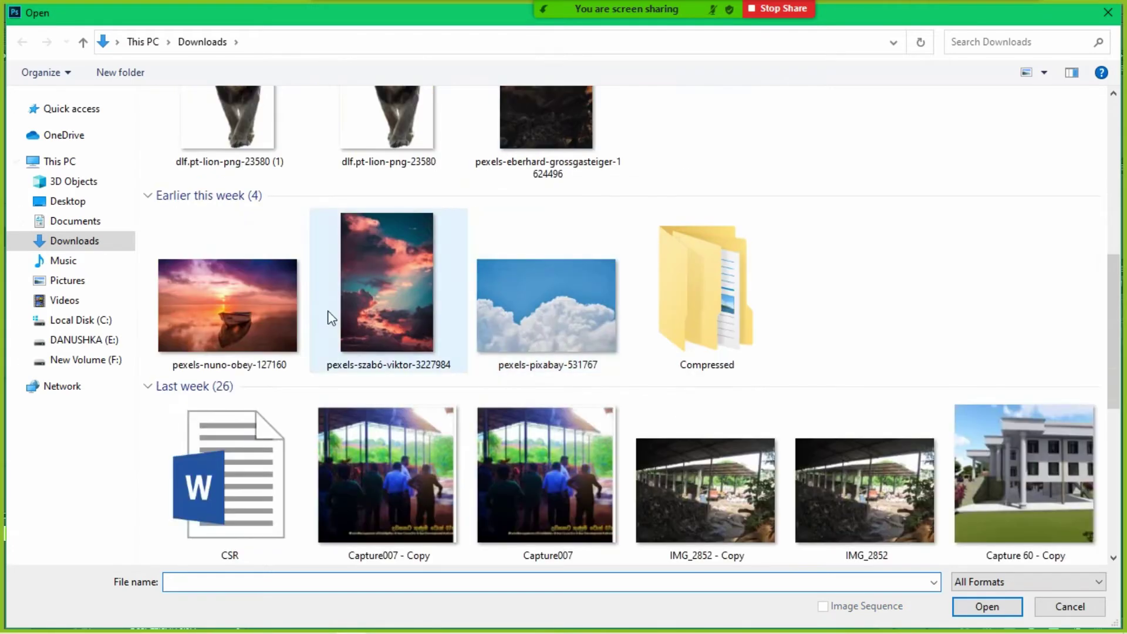
scroll(329, 293, "up", 3)
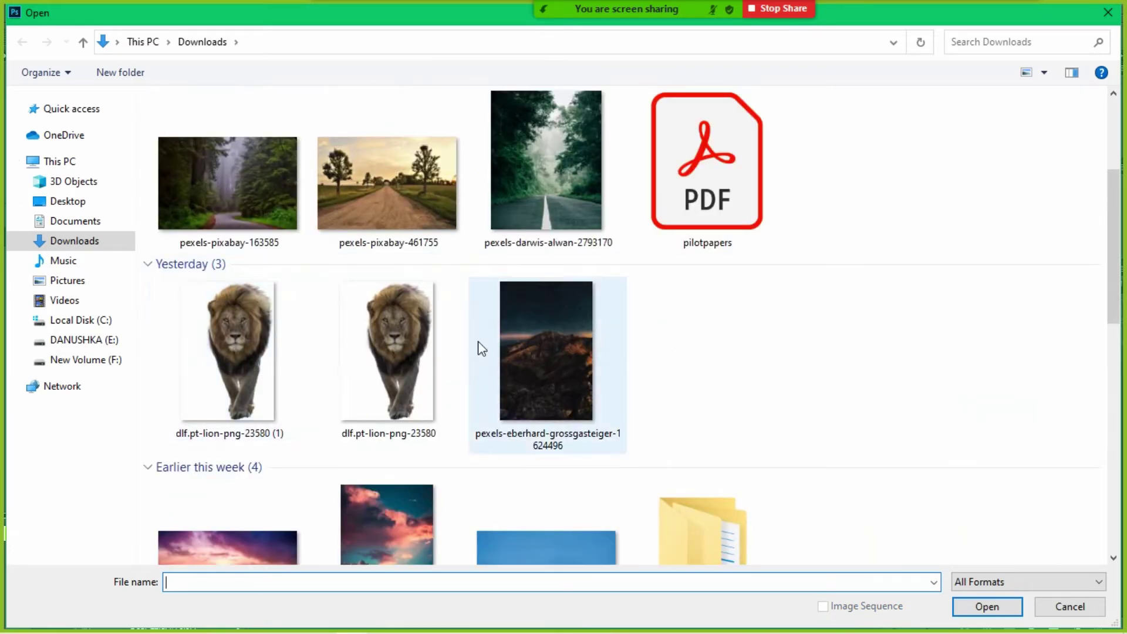
left_click(258, 343)
double_click(259, 343)
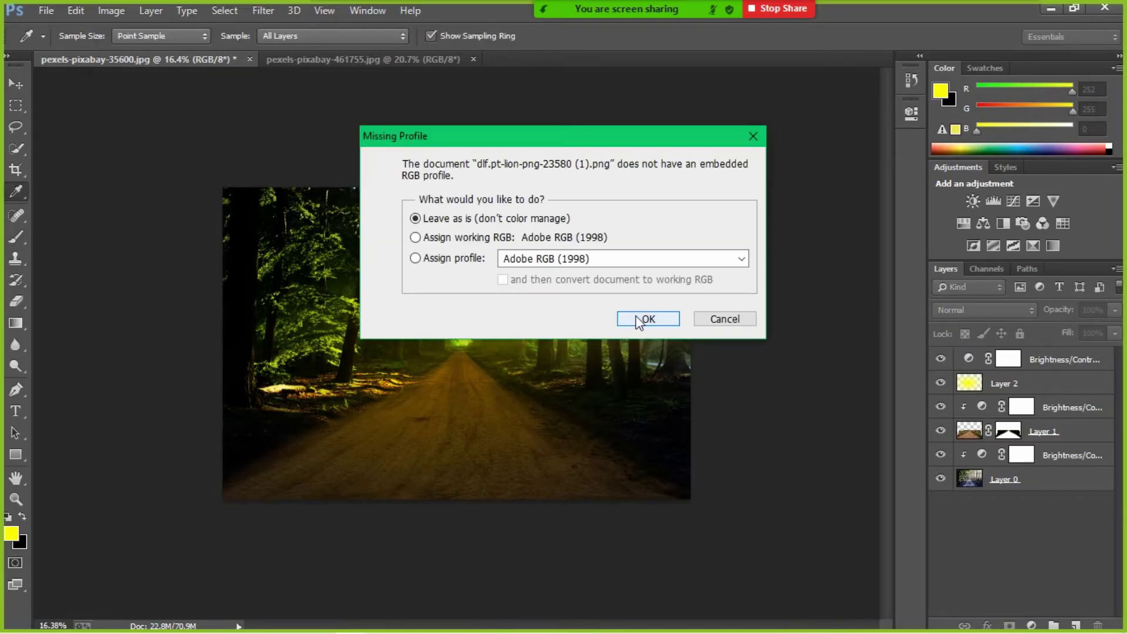
left_click(636, 317)
key("b")
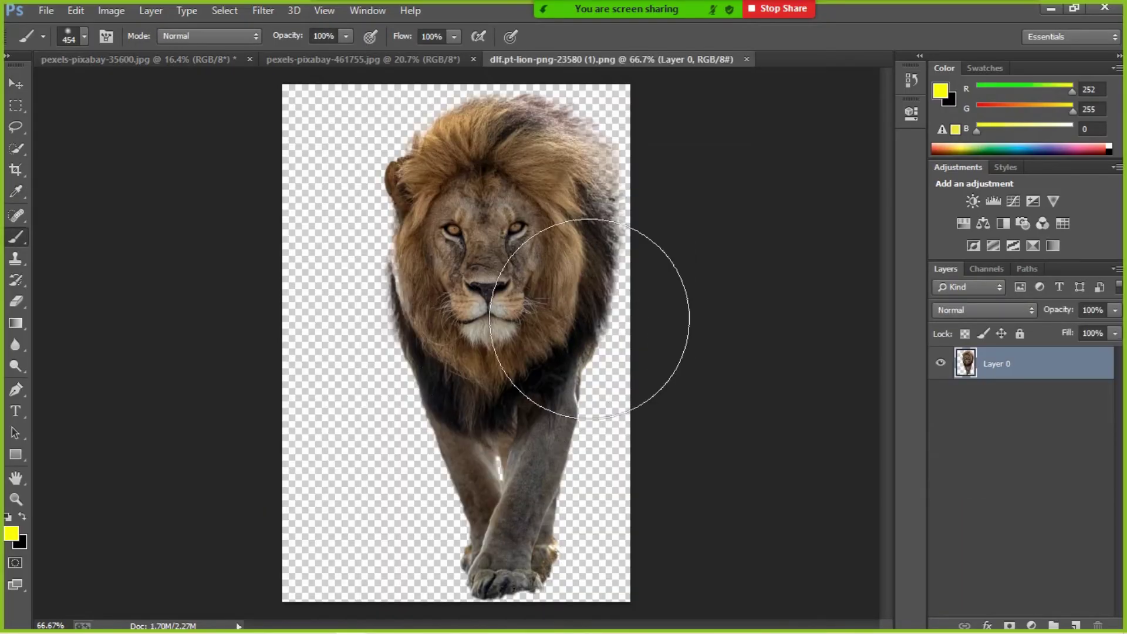
left_click(14, 80)
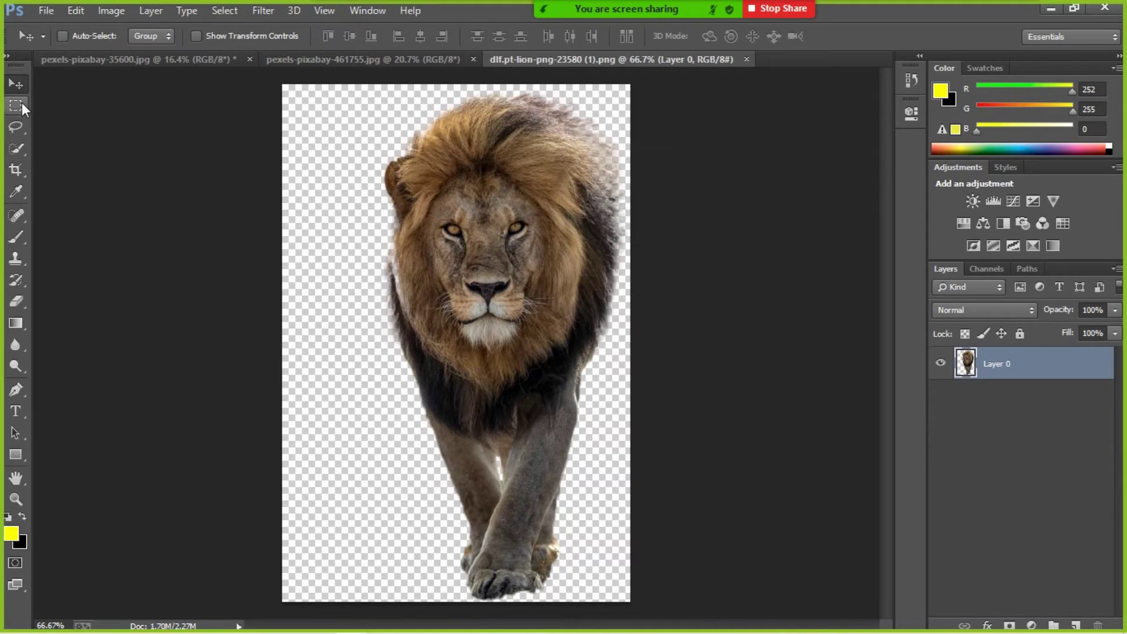
- Bring the lion cutout into the pexels-pixabay-35600 forest document as a new layer, and place it centrally on the dirt road
left_click_drag(517, 288, 409, 210)
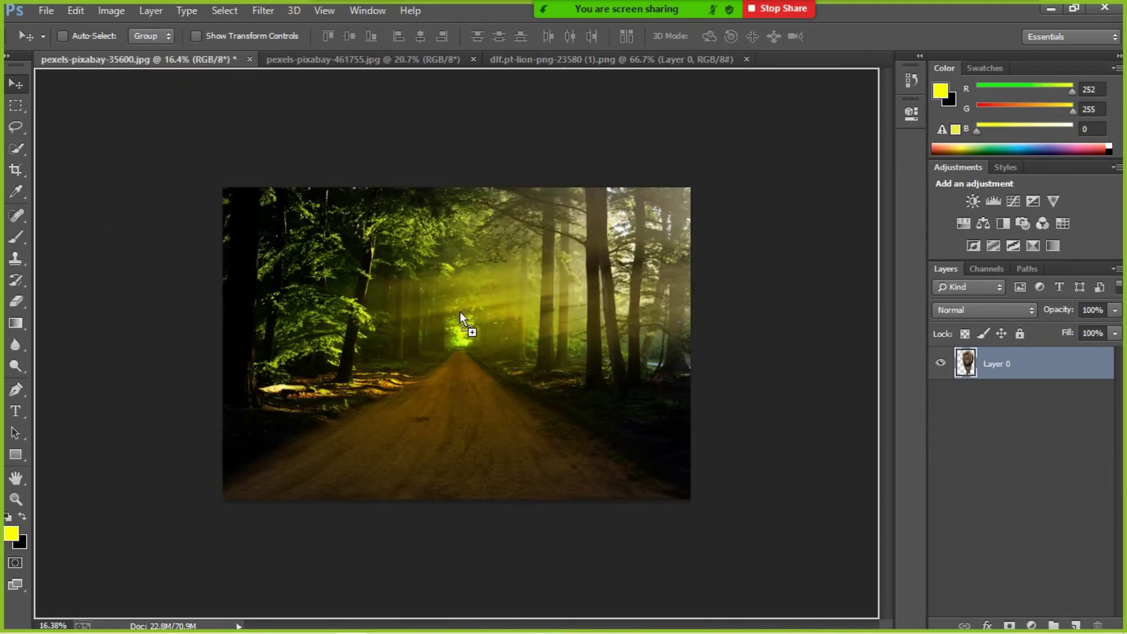
left_click_drag(460, 311, 459, 367)
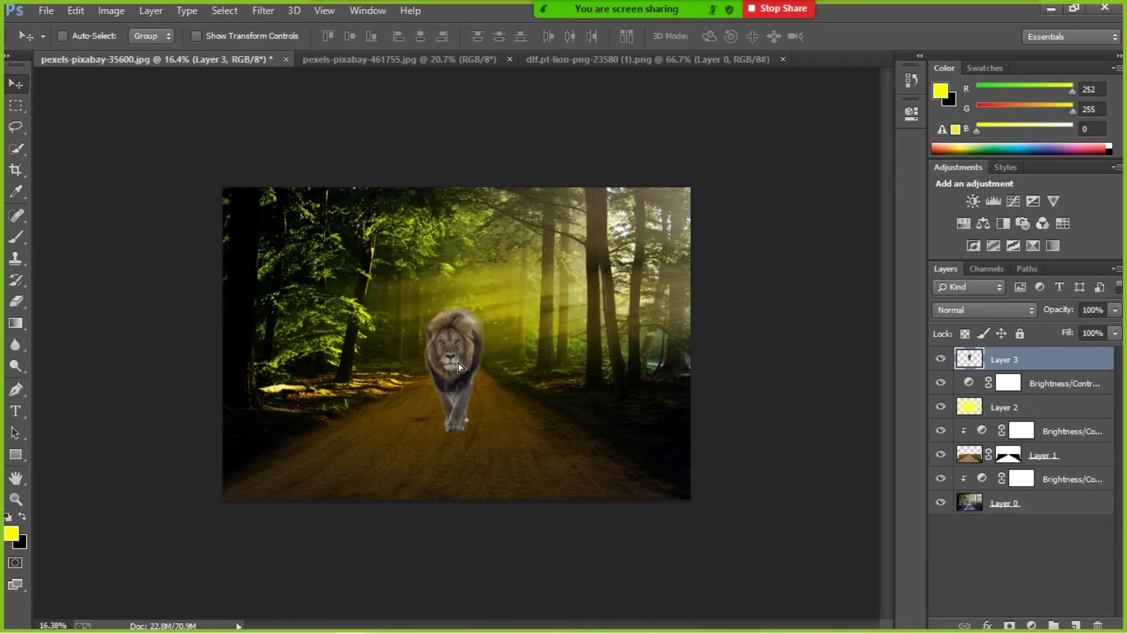
scroll(458, 362, "up", 3)
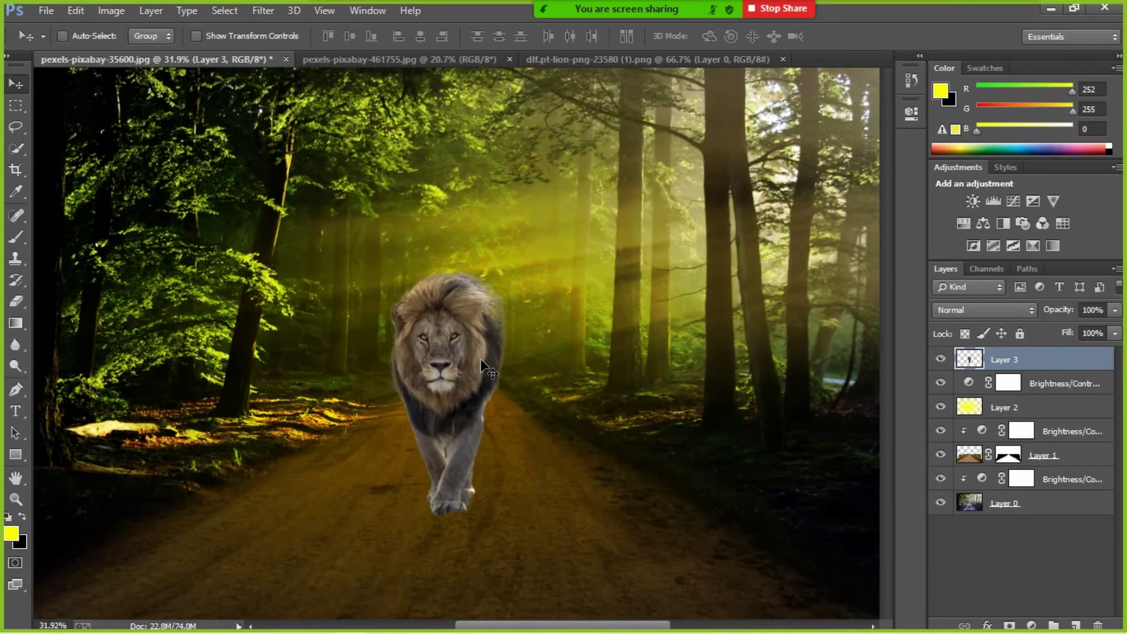
scroll(481, 360, "down", 1)
left_click_drag(451, 366, 450, 357)
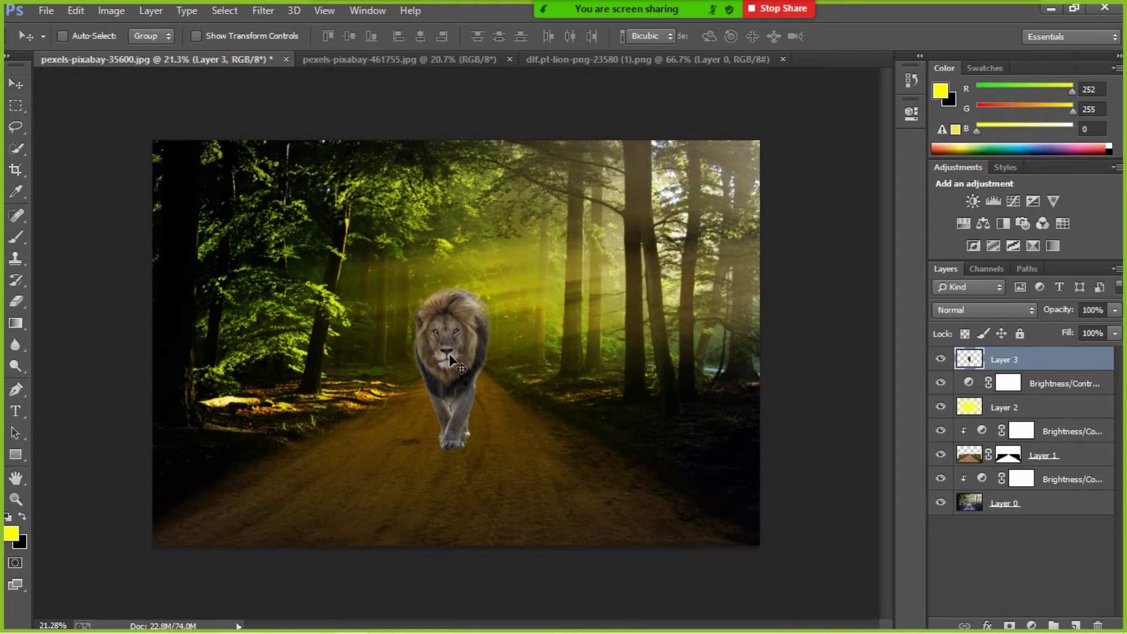
- Enlarge the lion on Layer 3 with Free Transform to about 164% width and 137% height, keeping it standing on the road
key("ctrl+t")
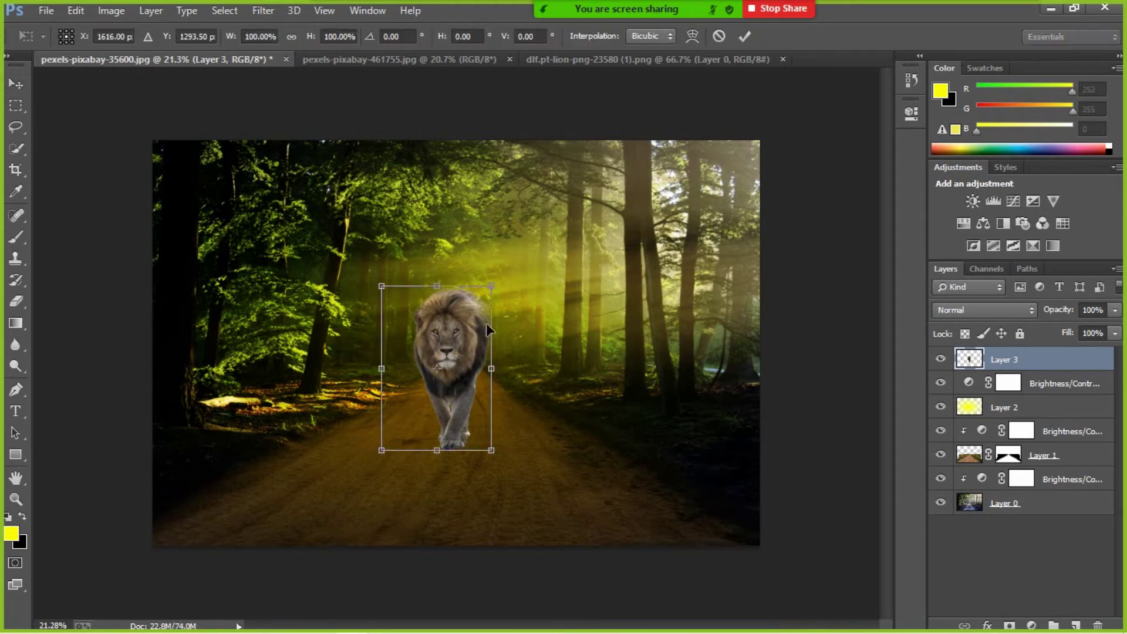
left_click_drag(491, 286, 520, 259)
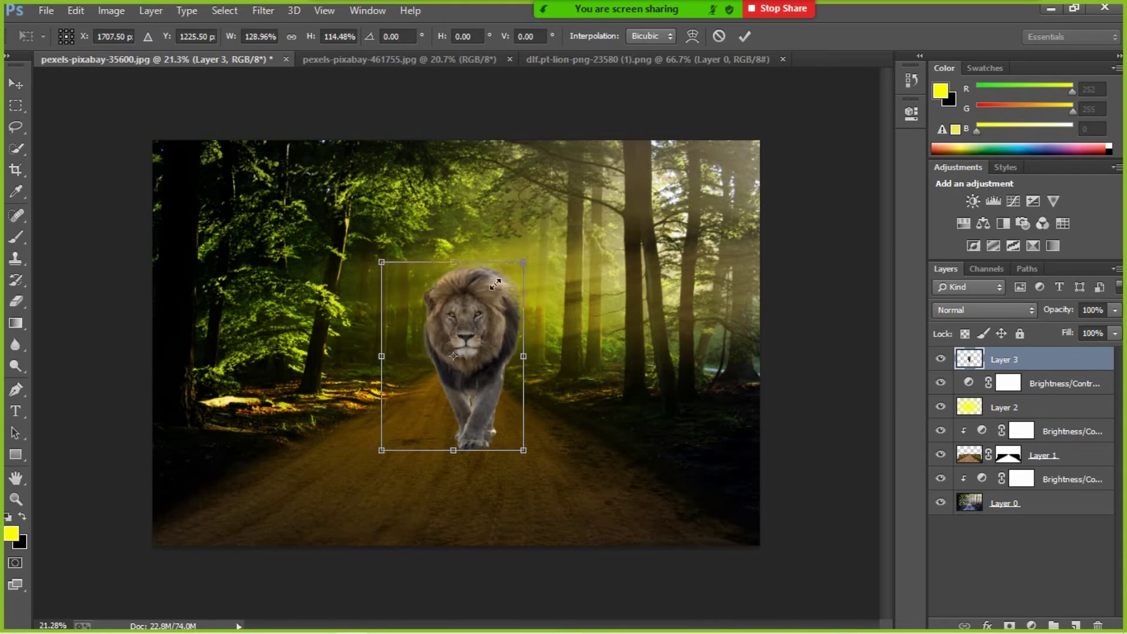
left_click_drag(479, 316, 473, 352)
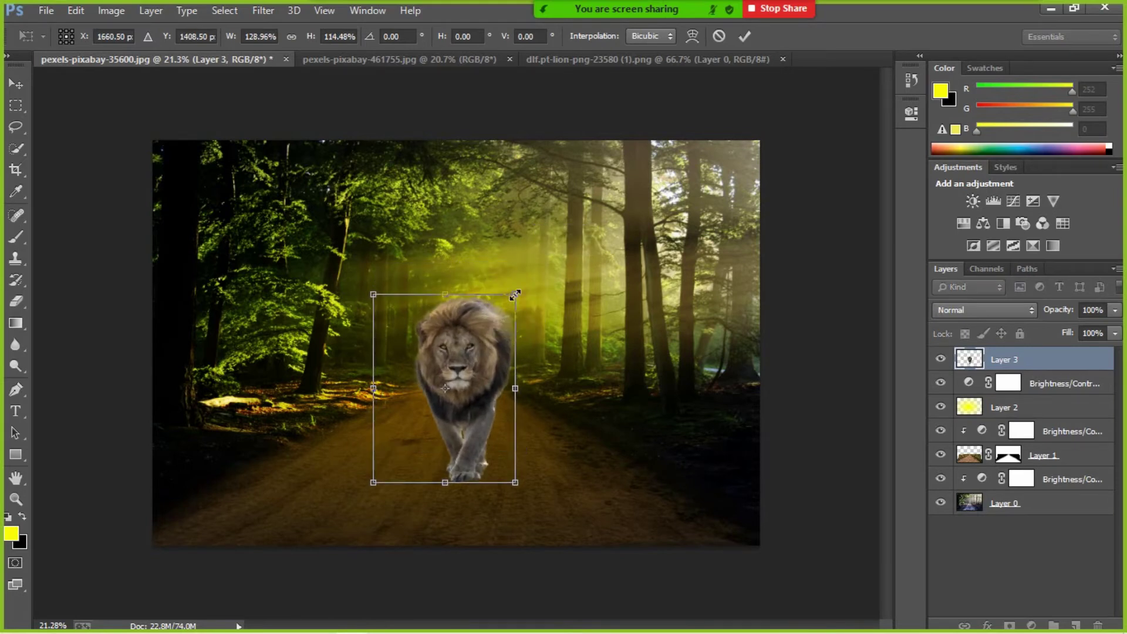
left_click_drag(515, 295, 541, 252)
left_click_drag(491, 310, 477, 317)
left_click_drag(527, 373, 550, 374)
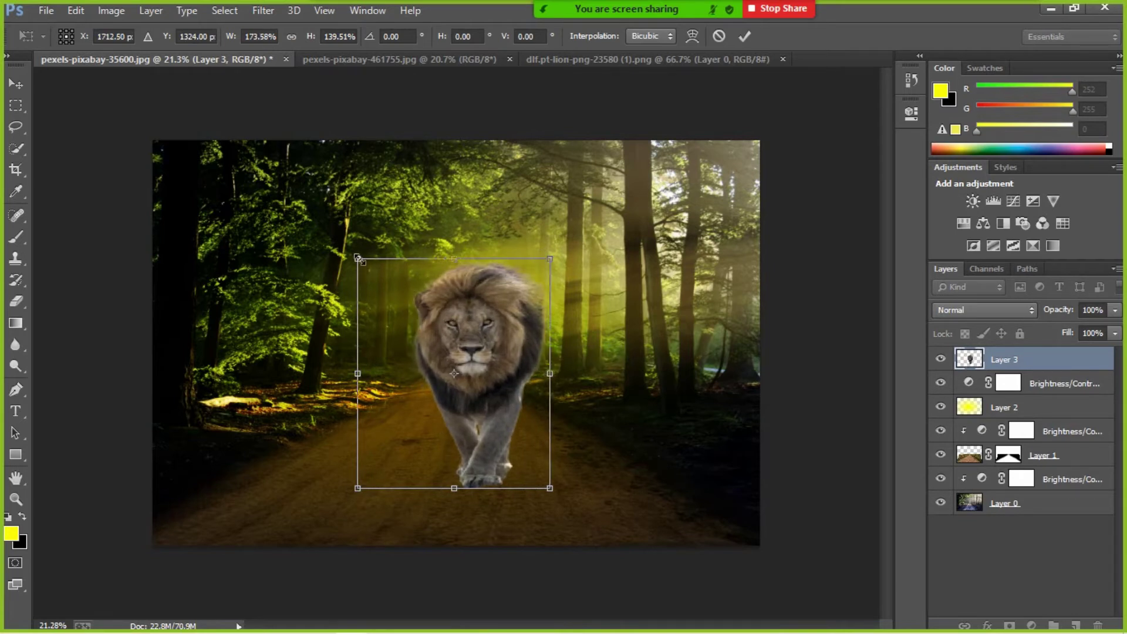
mouse_move(358, 258)
left_mouse_down()
mouse_move(338, 244)
mouse_move(370, 263)
left_mouse_up()
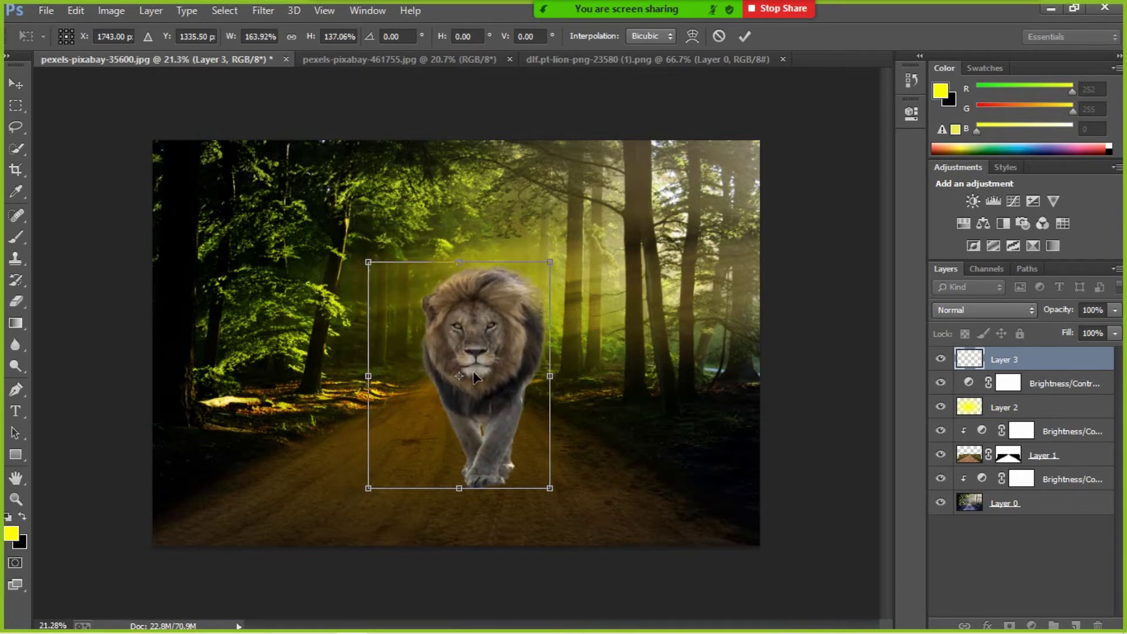
- Stretch the lion to about 167% width and 142% height, centre it on the road, and apply the transformation
scroll(473, 371, "down", 1)
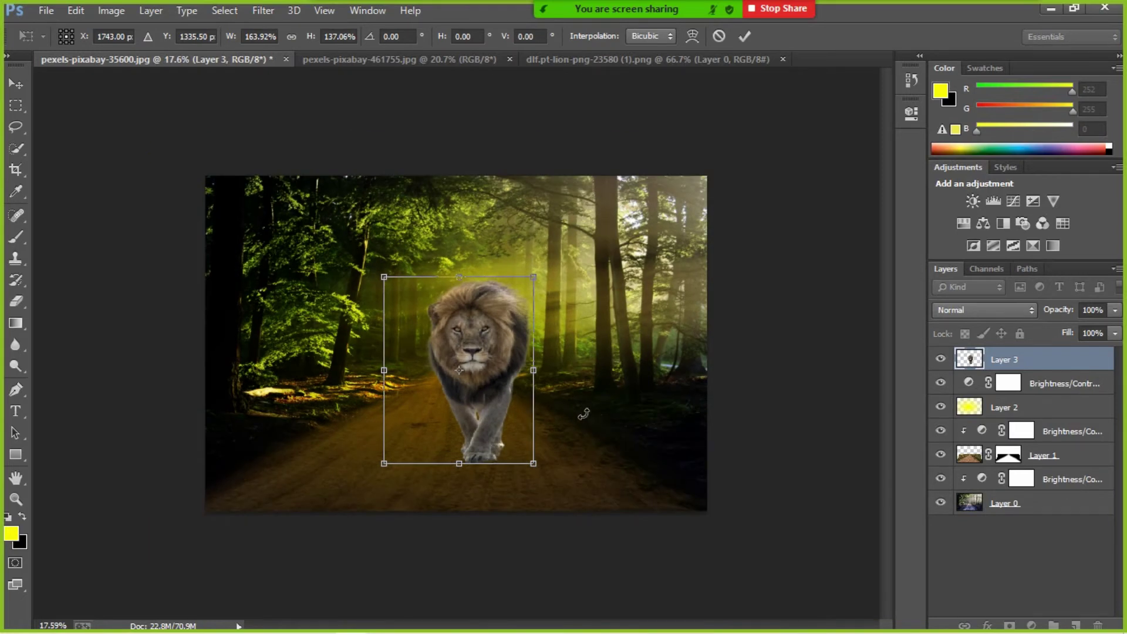
left_click_drag(533, 463, 536, 470)
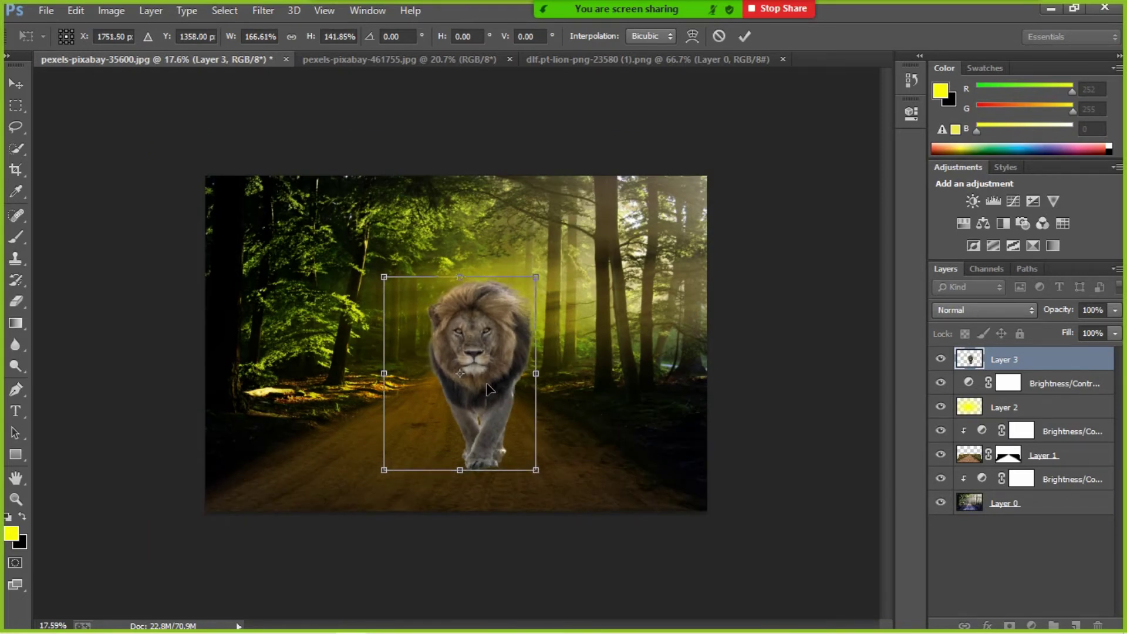
left_click_drag(492, 387, 462, 394)
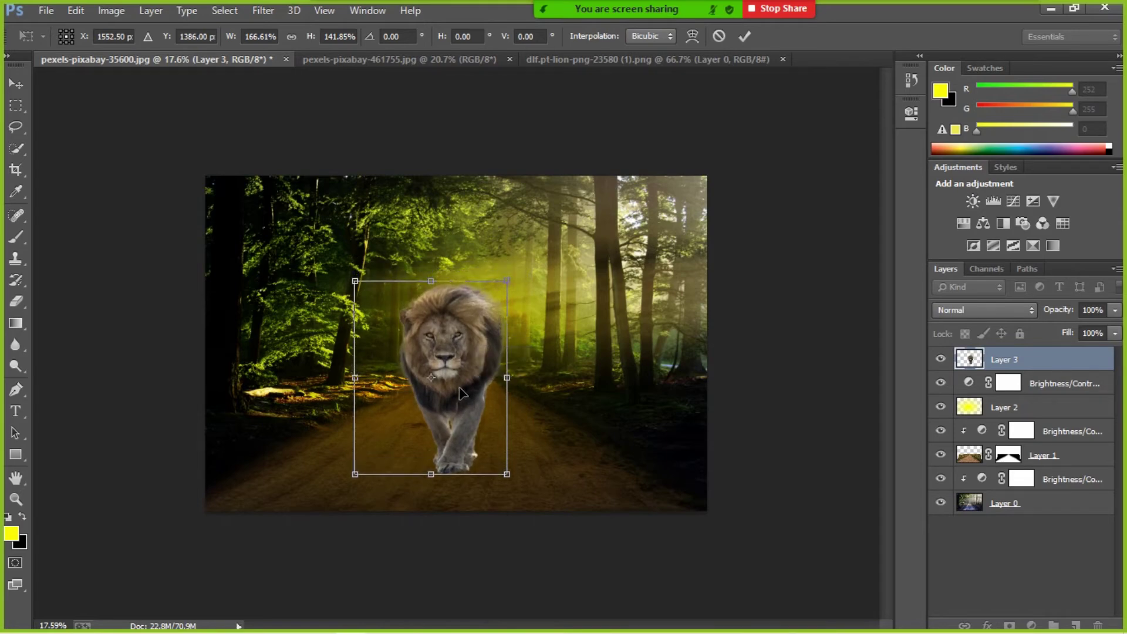
scroll(584, 389, "up", 2)
scroll(576, 370, "down", 2)
scroll(566, 353, "up", 1)
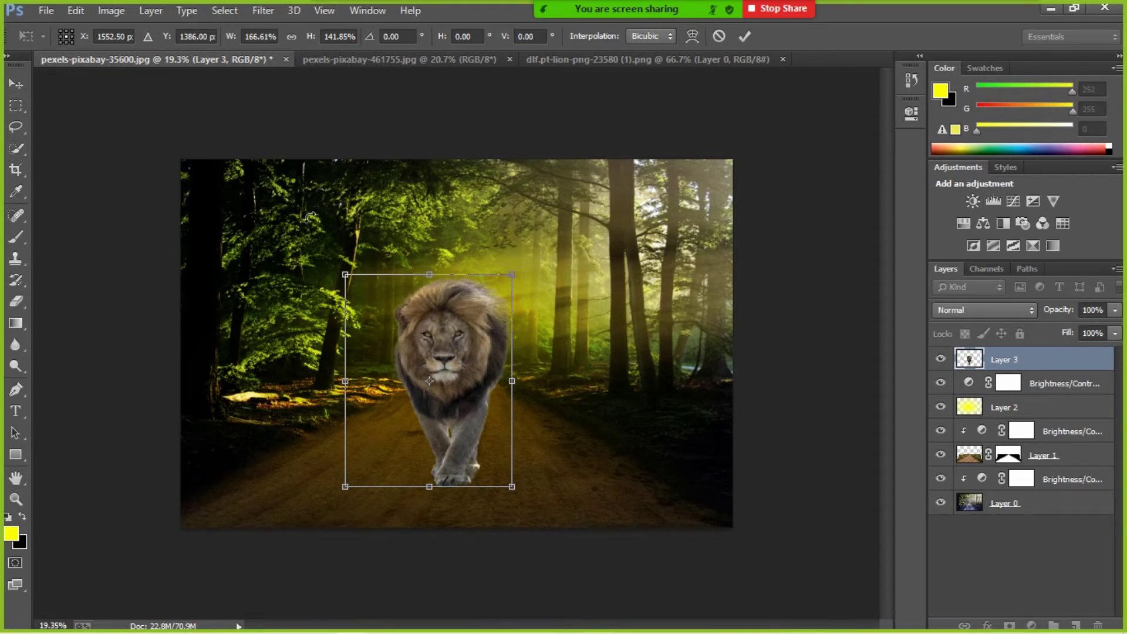
left_click(16, 84)
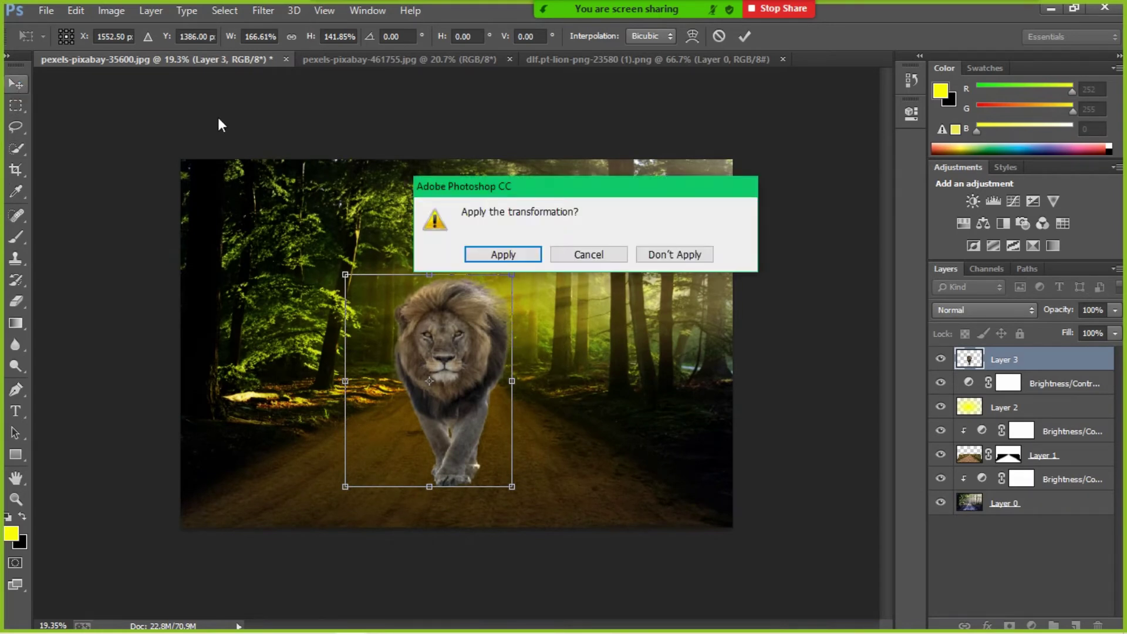
left_click(532, 258)
scroll(629, 402, "up", 2)
scroll(639, 399, "down", 1)
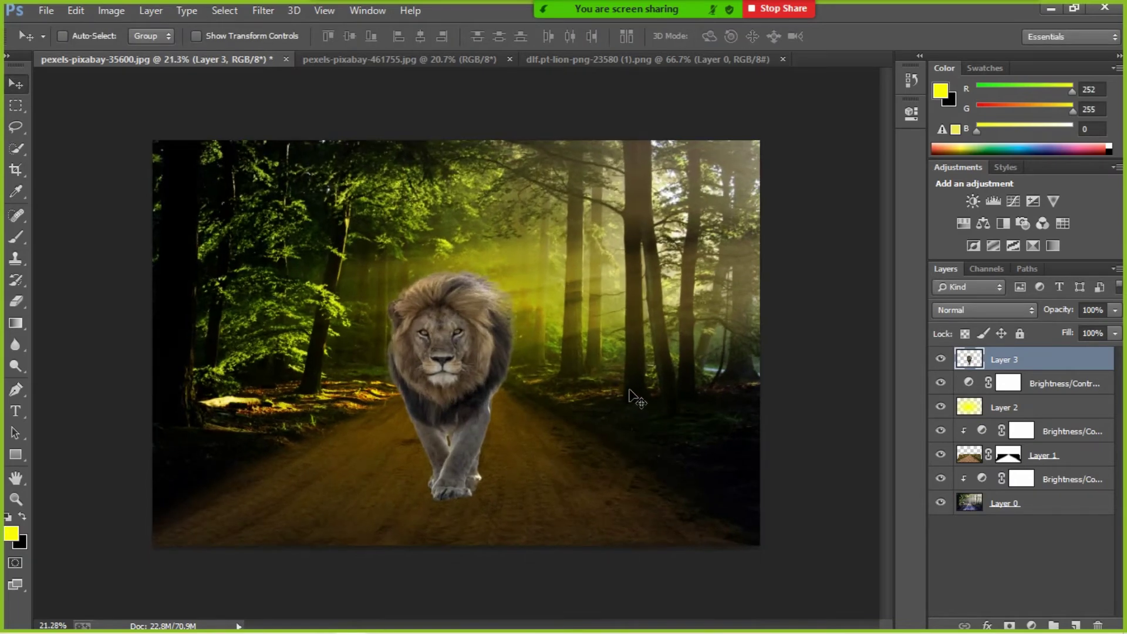
- Add a layer mask to Layer 3 and blend the lion's paws into the road with a soft black 454 px brush
scroll(586, 342, "up", 1)
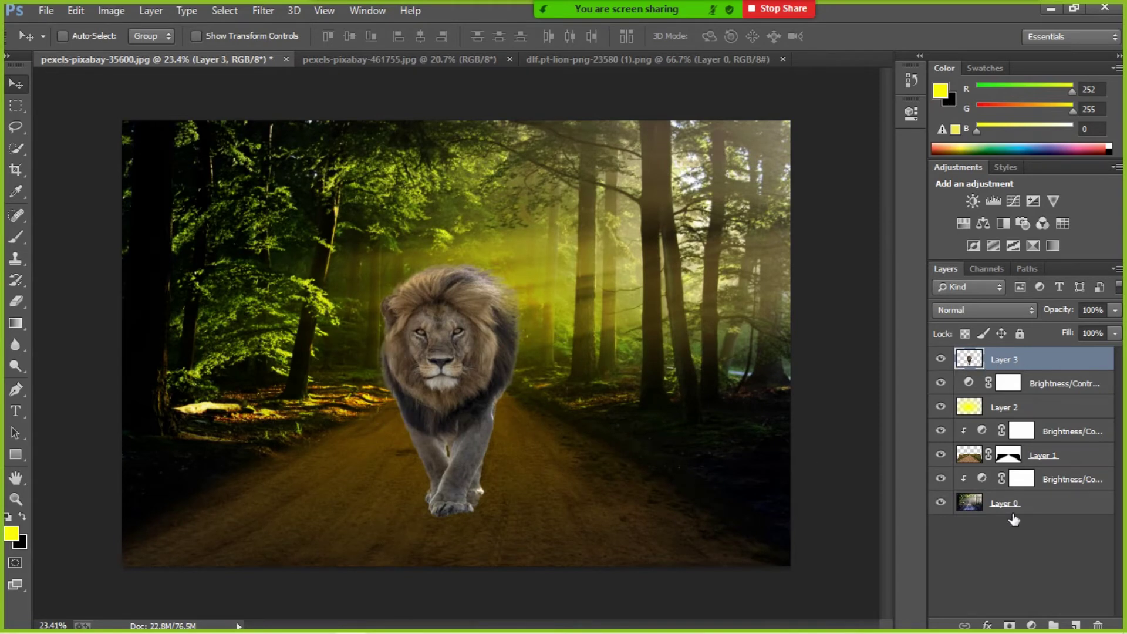
left_click(1010, 626)
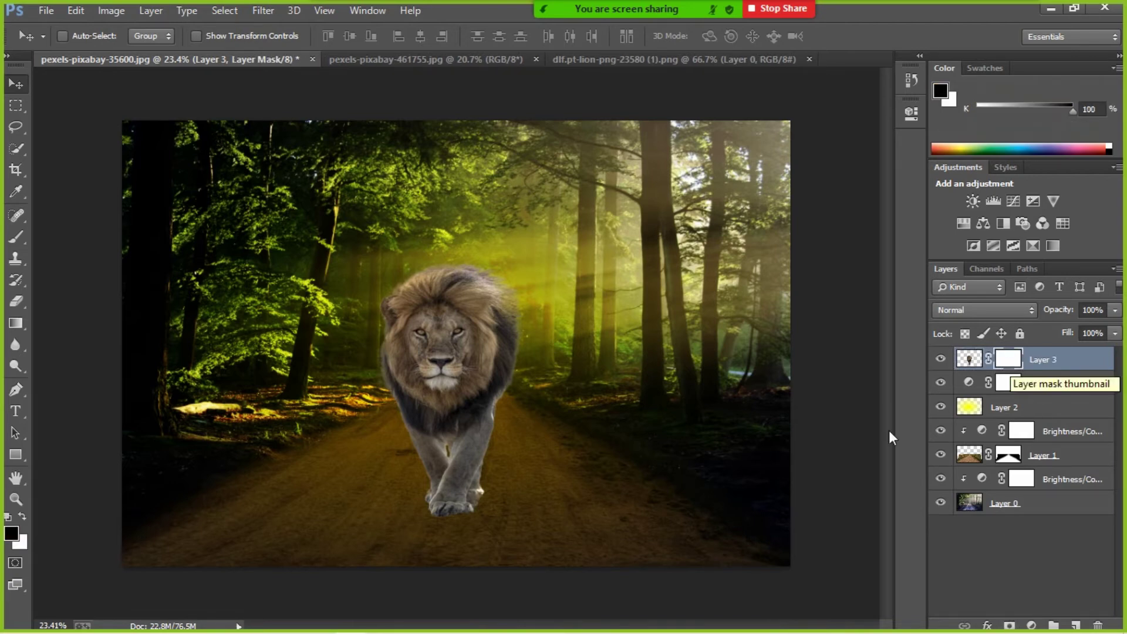
left_click(23, 236)
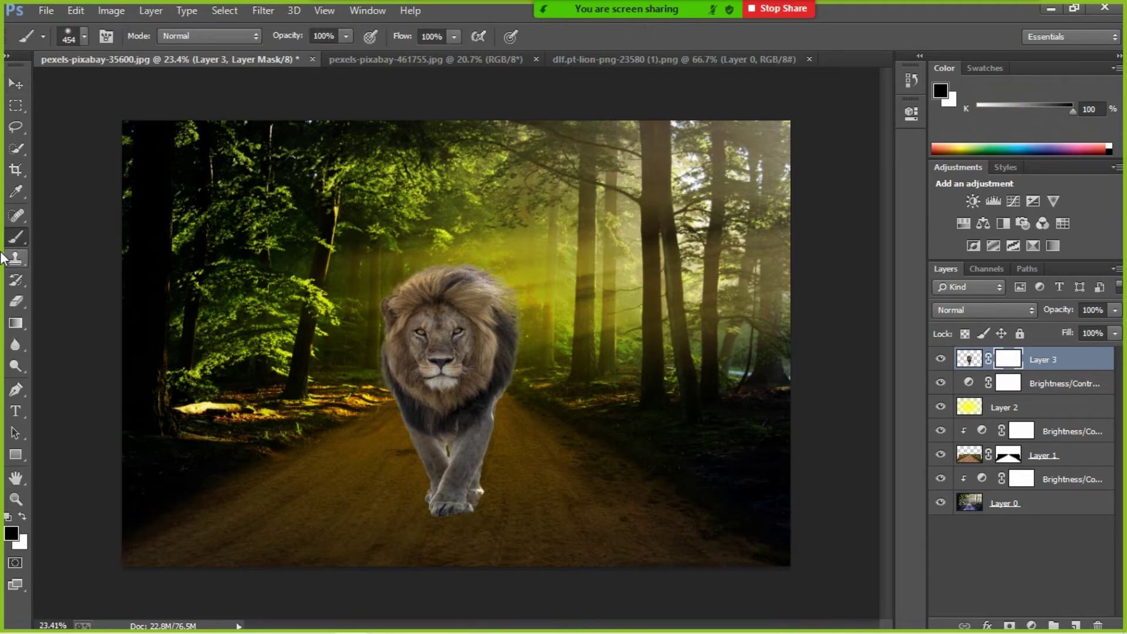
scroll(411, 539, "up", 7)
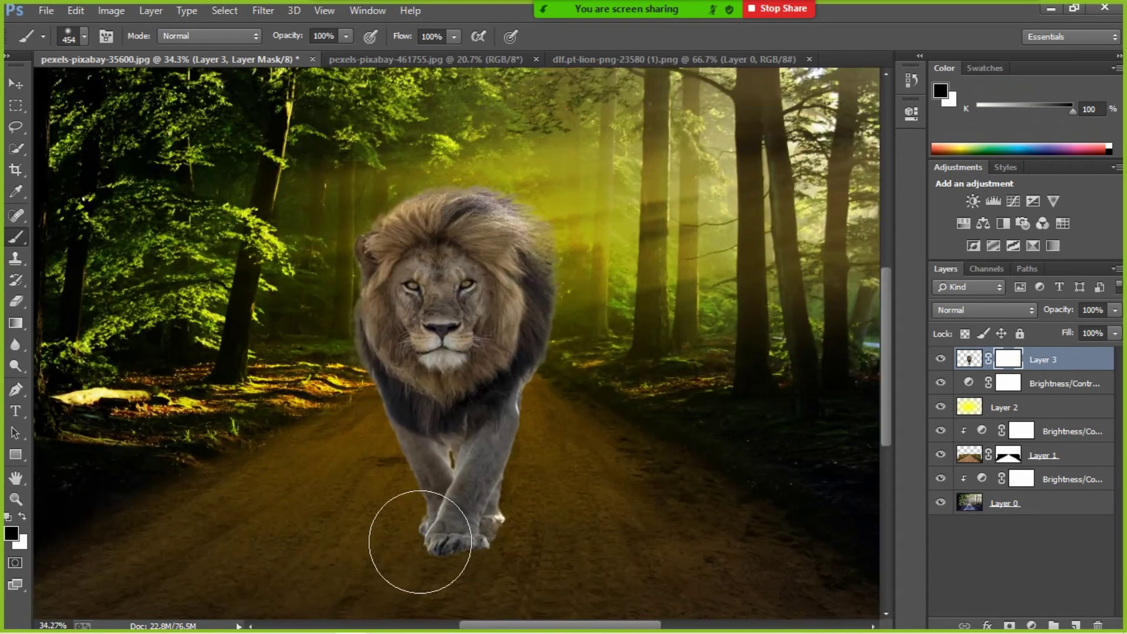
right_click(338, 547)
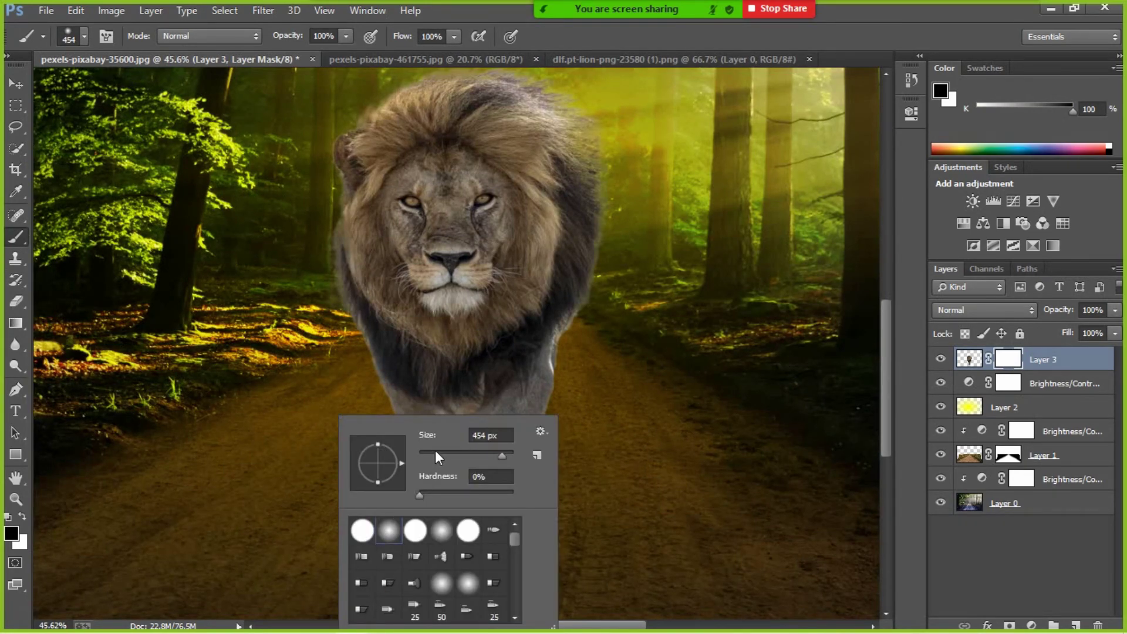
left_click(245, 493)
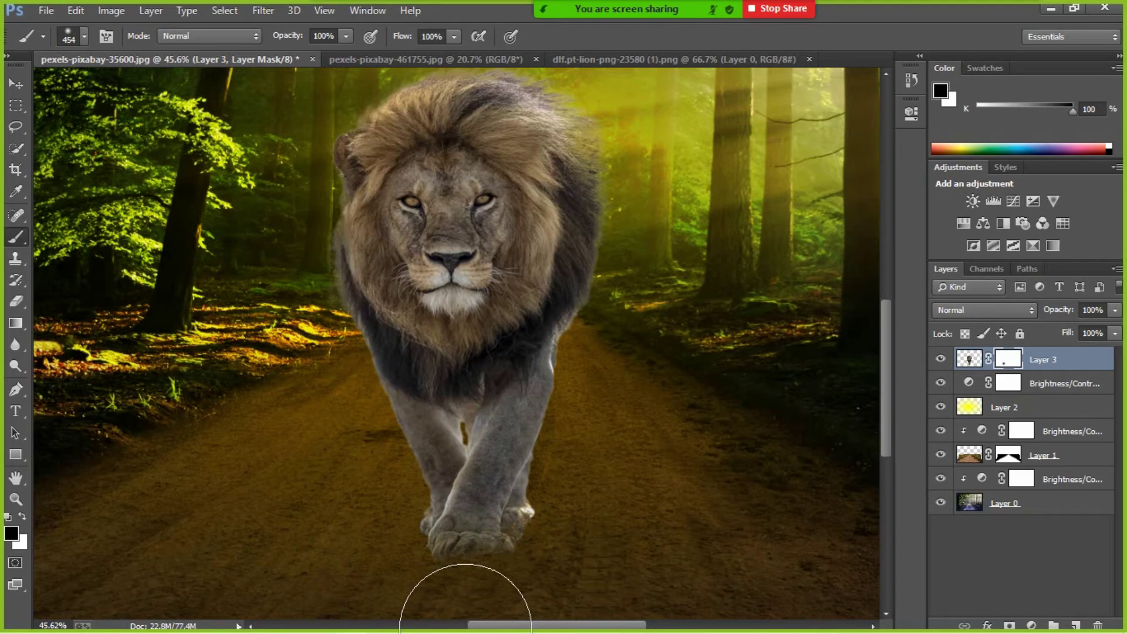
scroll(499, 587, "down", 6)
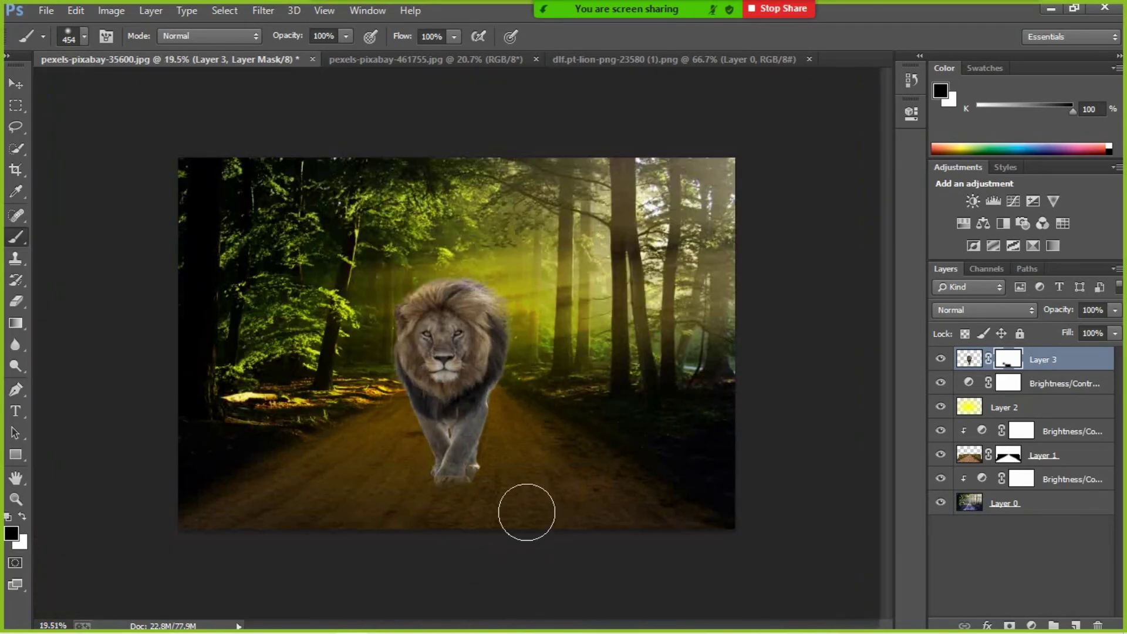
scroll(546, 482, "up", 1)
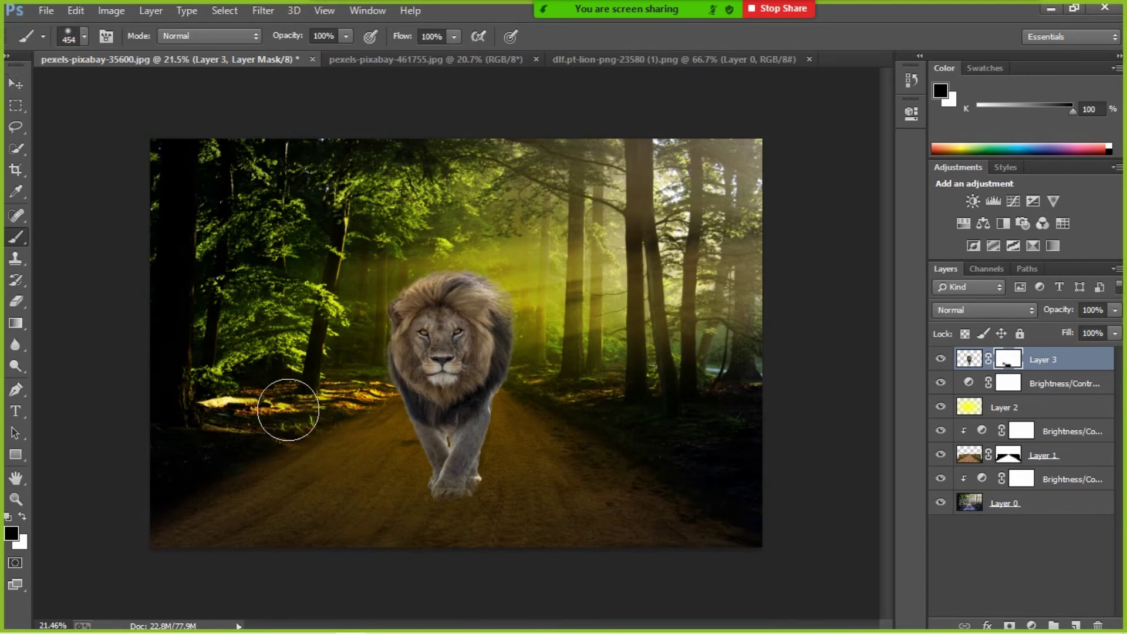
scroll(289, 385, "up", 2)
scroll(401, 428, "down", 1)
scroll(400, 428, "down", 1)
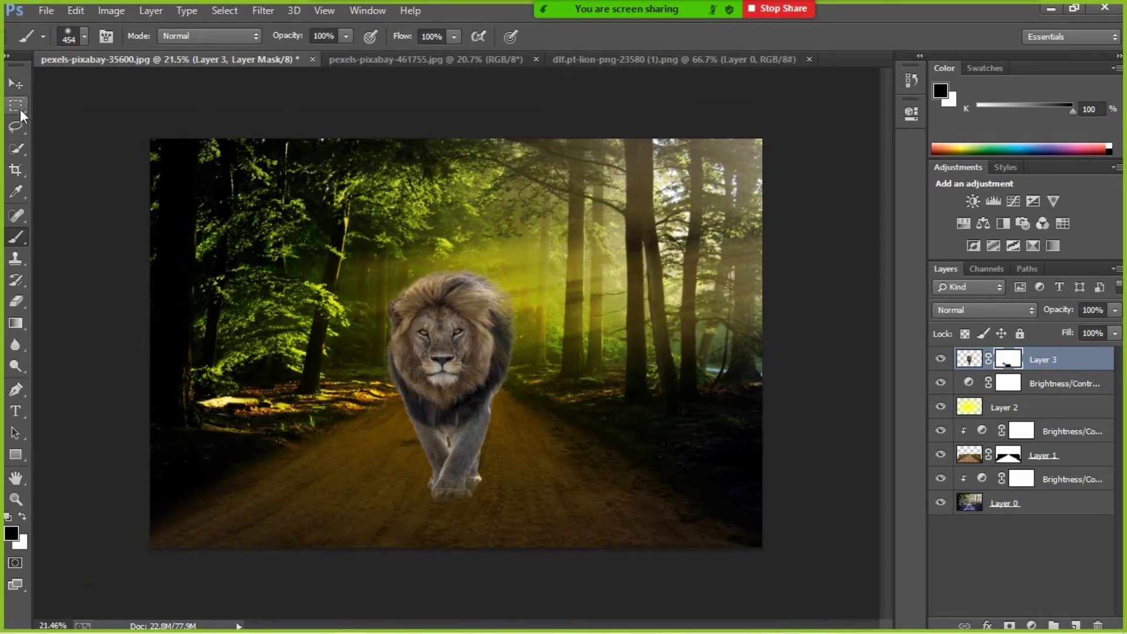
- Duplicate the lion layer, Layer 3, as "Layer 3 copy" within the same document
left_click(16, 84)
scroll(453, 433, "up", 2)
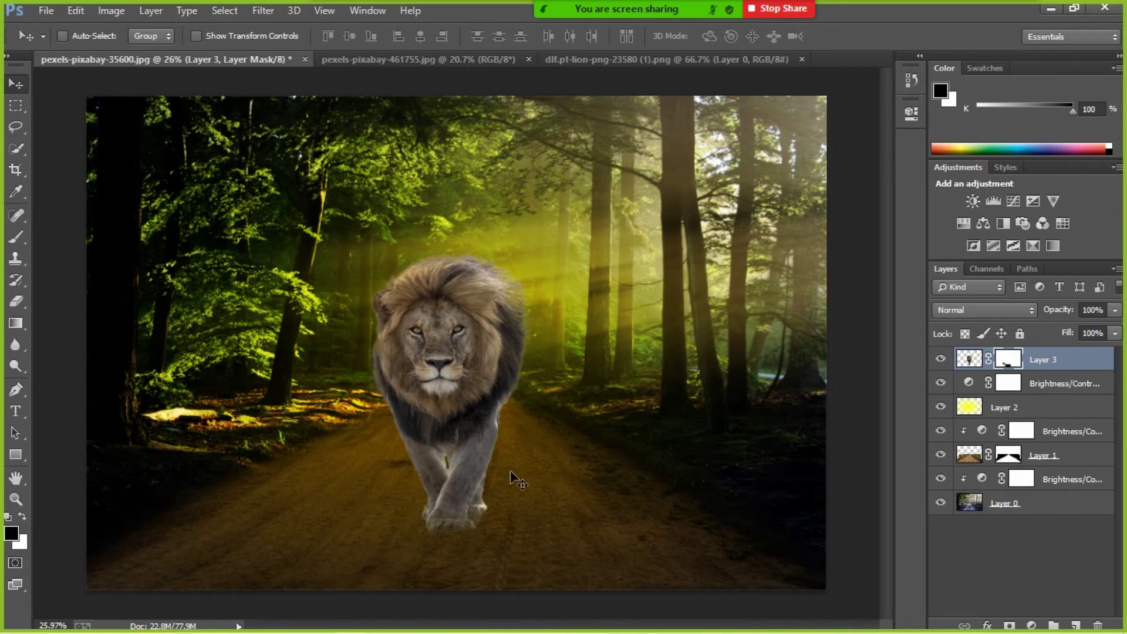
left_click(970, 363)
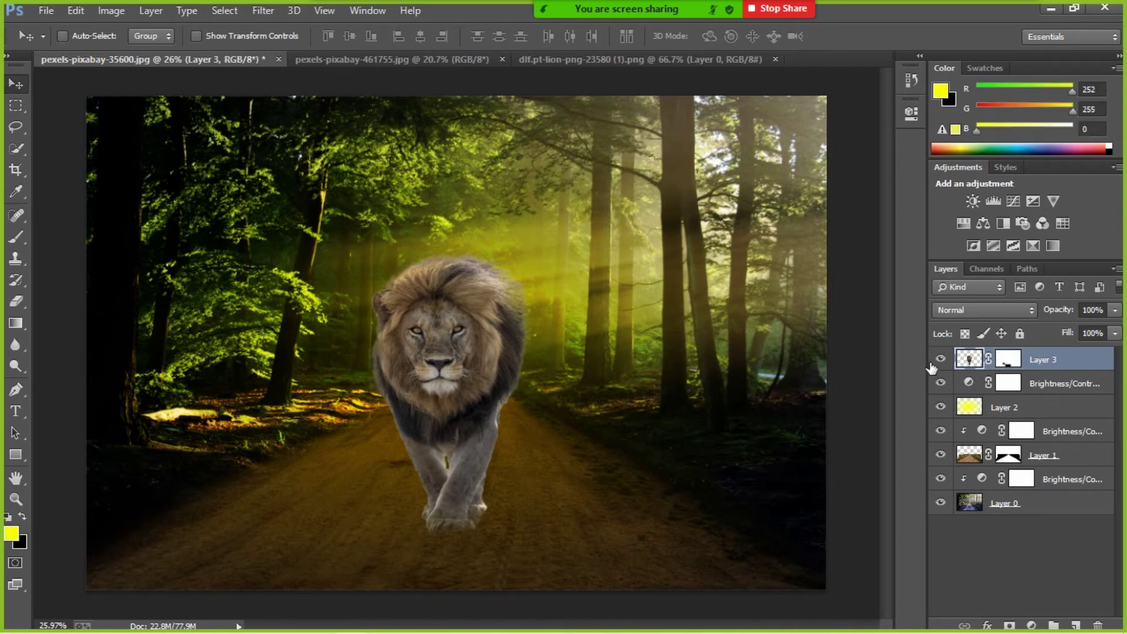
right_click(969, 360)
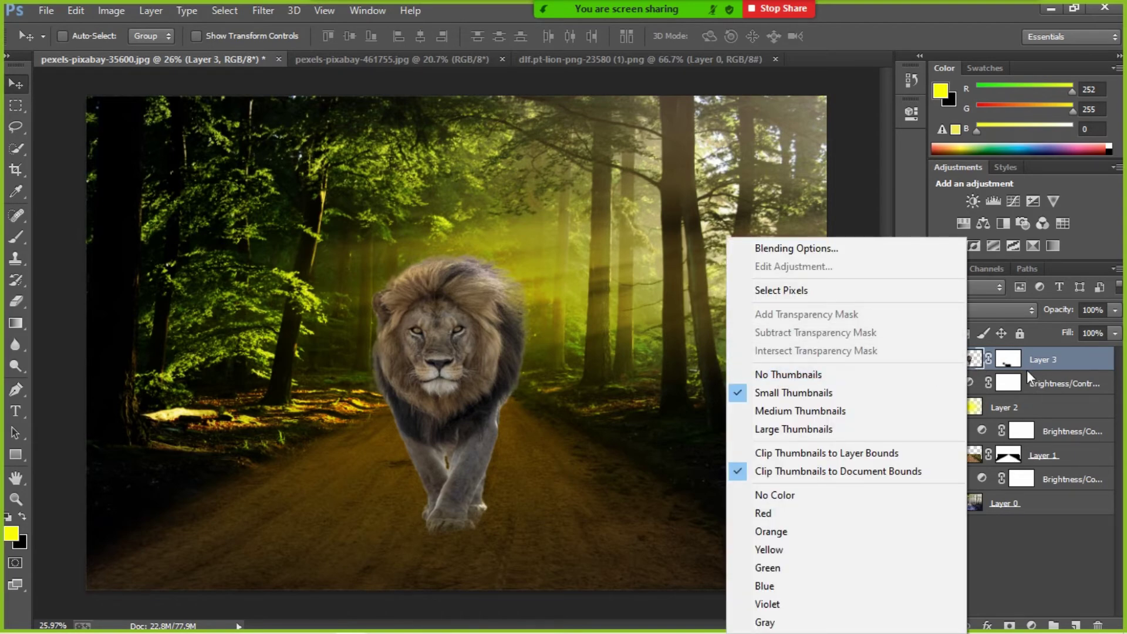
right_click(1054, 359)
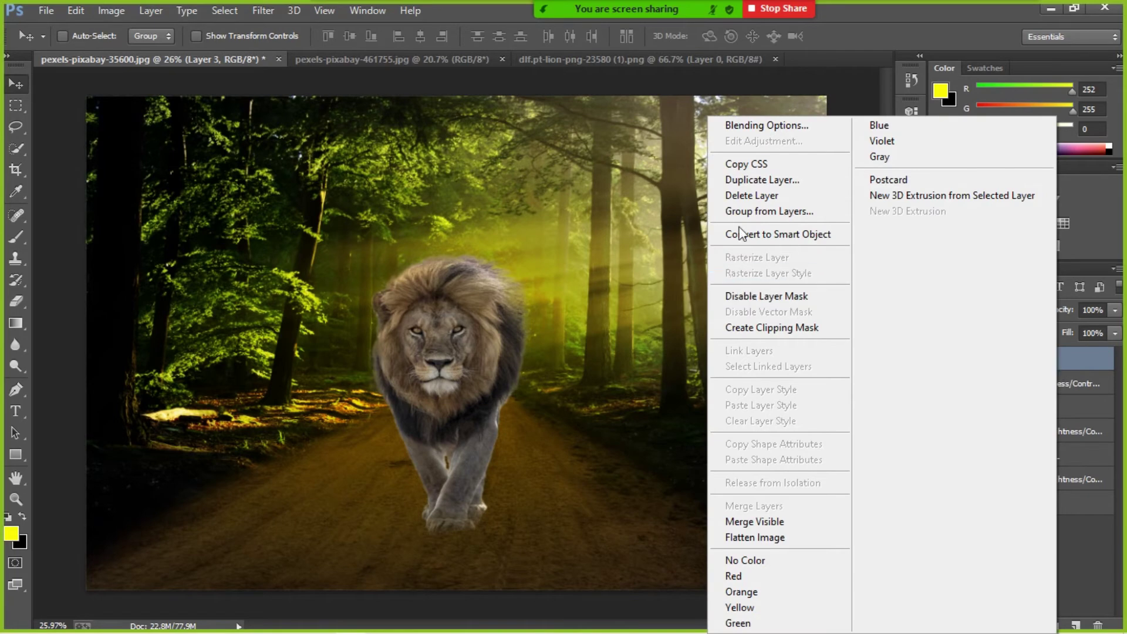
left_click(754, 186)
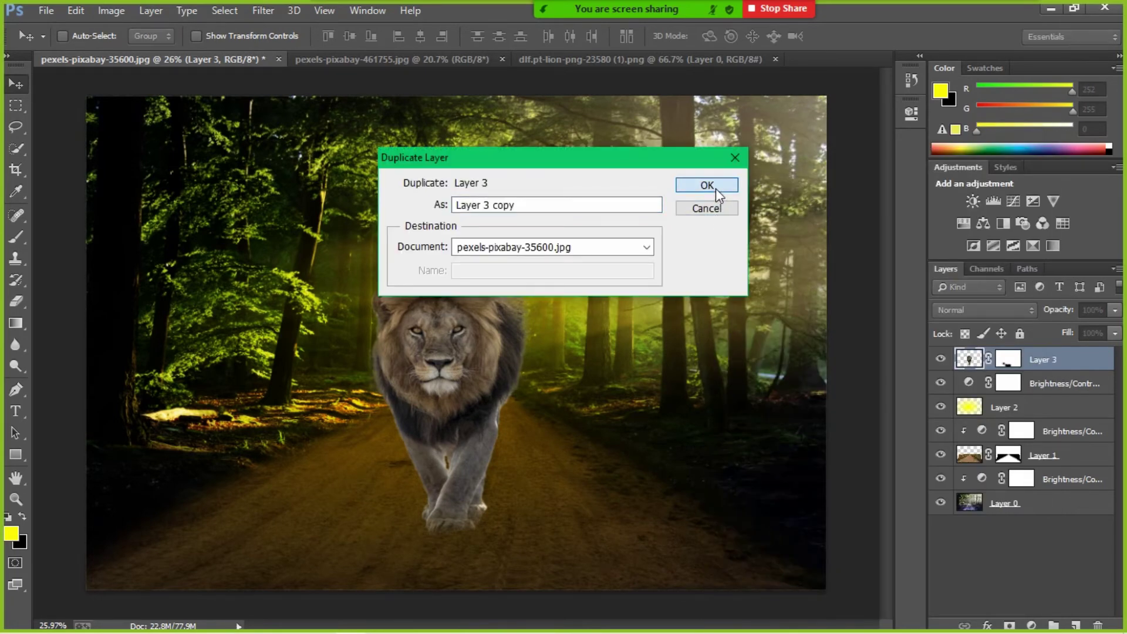
left_click(716, 188)
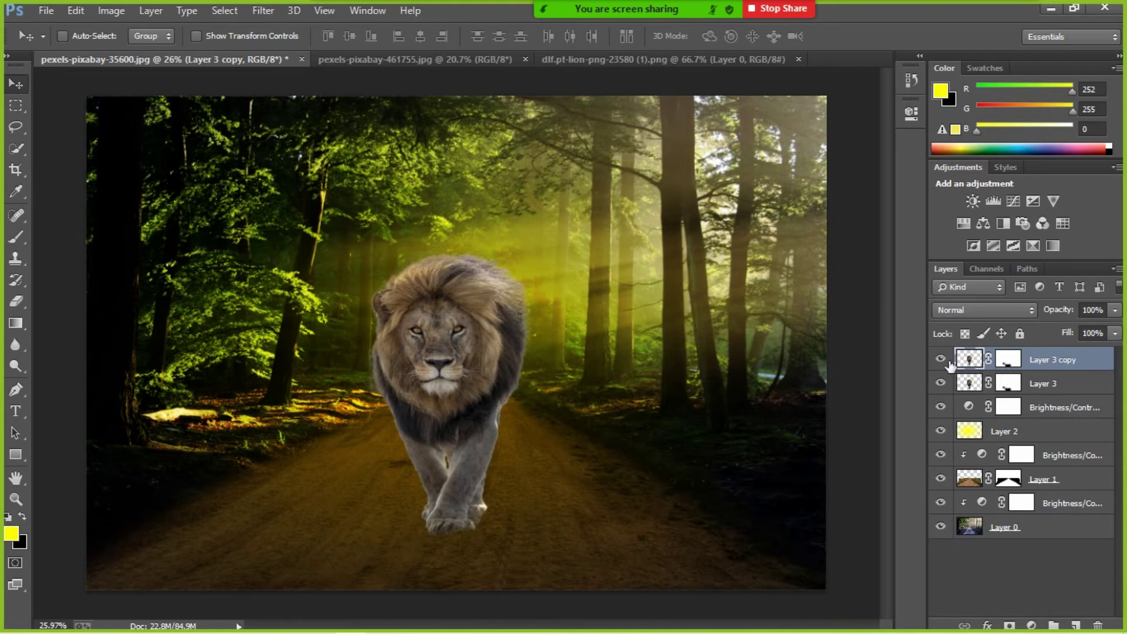
- Delete the layer mask from Layer 3 copy
left_click(1008, 359)
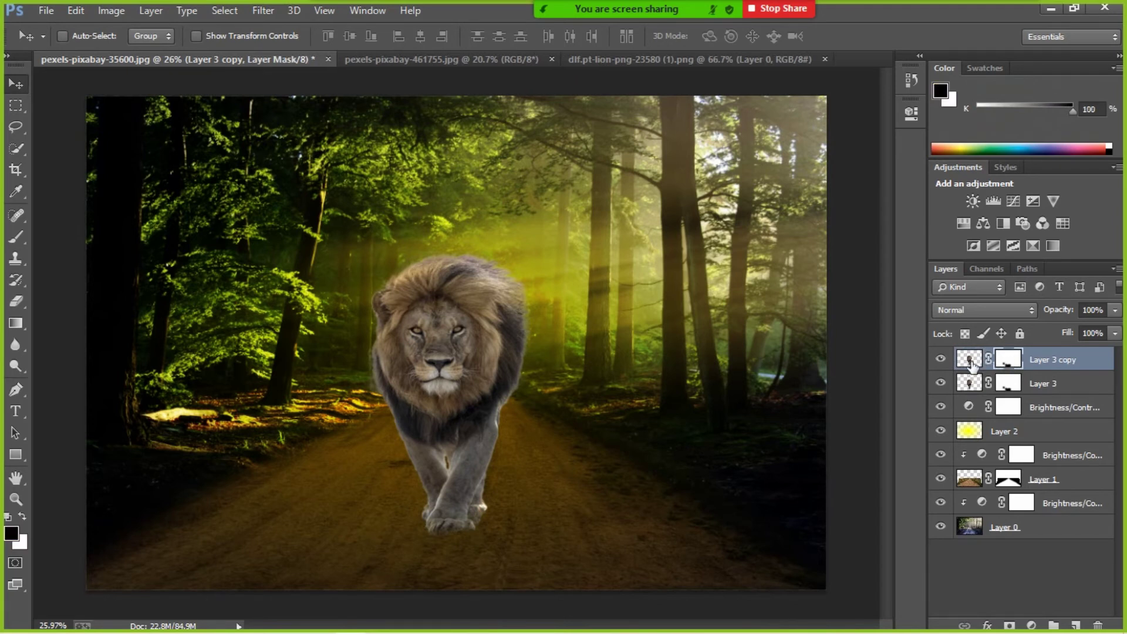
right_click(1010, 363)
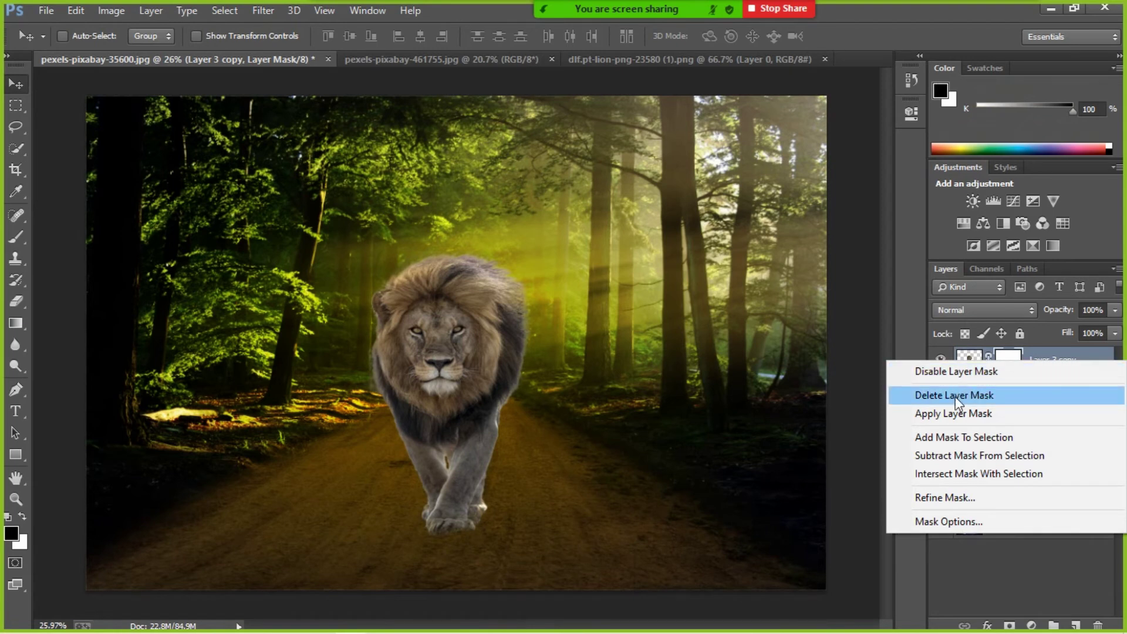
left_click(1055, 353)
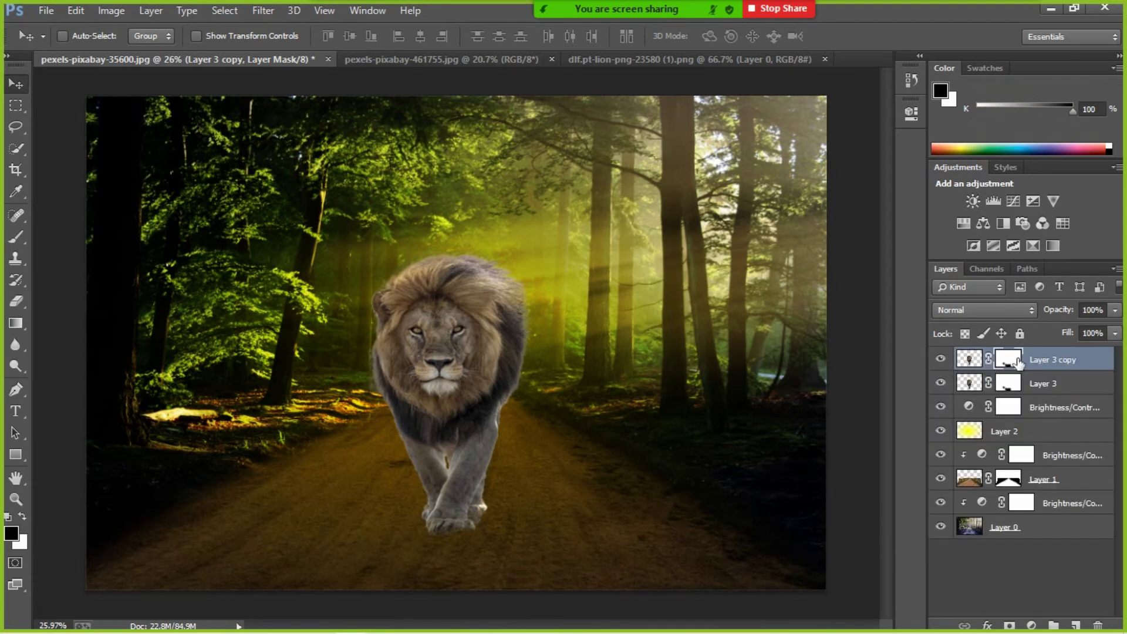
right_click(1009, 361)
left_click(956, 395)
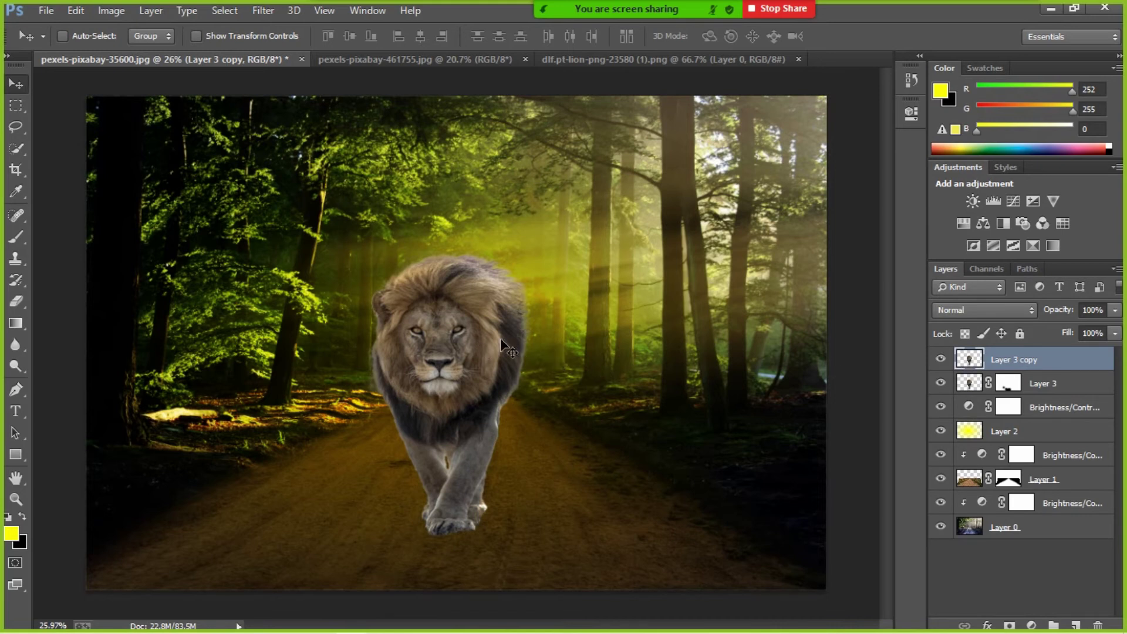
- Rotate the lion on Layer 3 copy to -90° with Free Transform so it lies sideways with its paws facing right
key("ctrl+t")
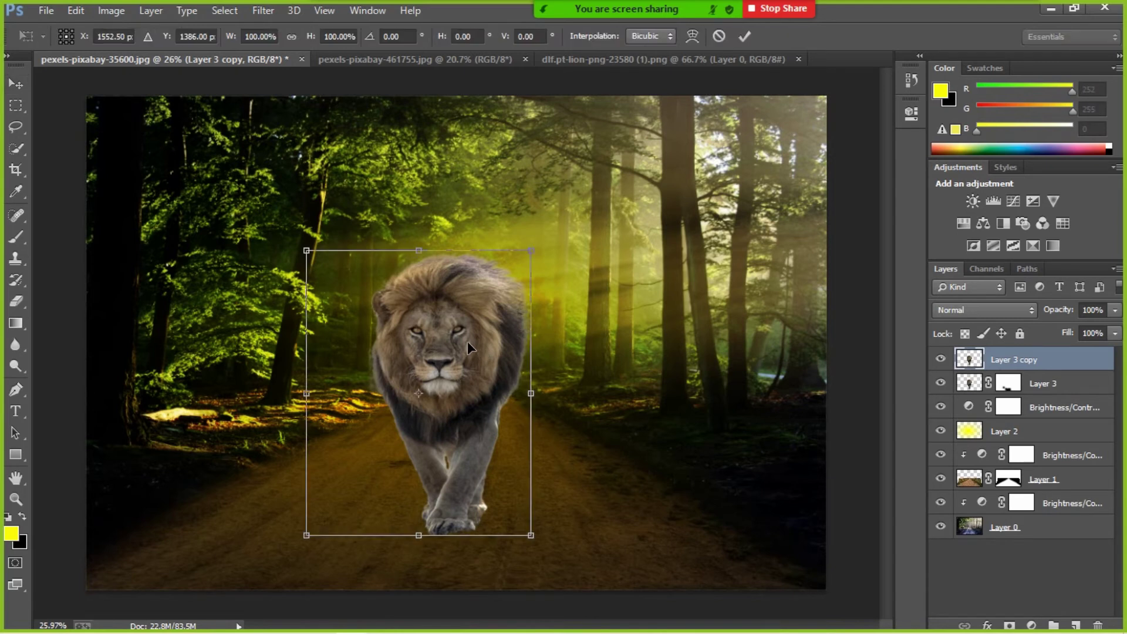
right_click(434, 324)
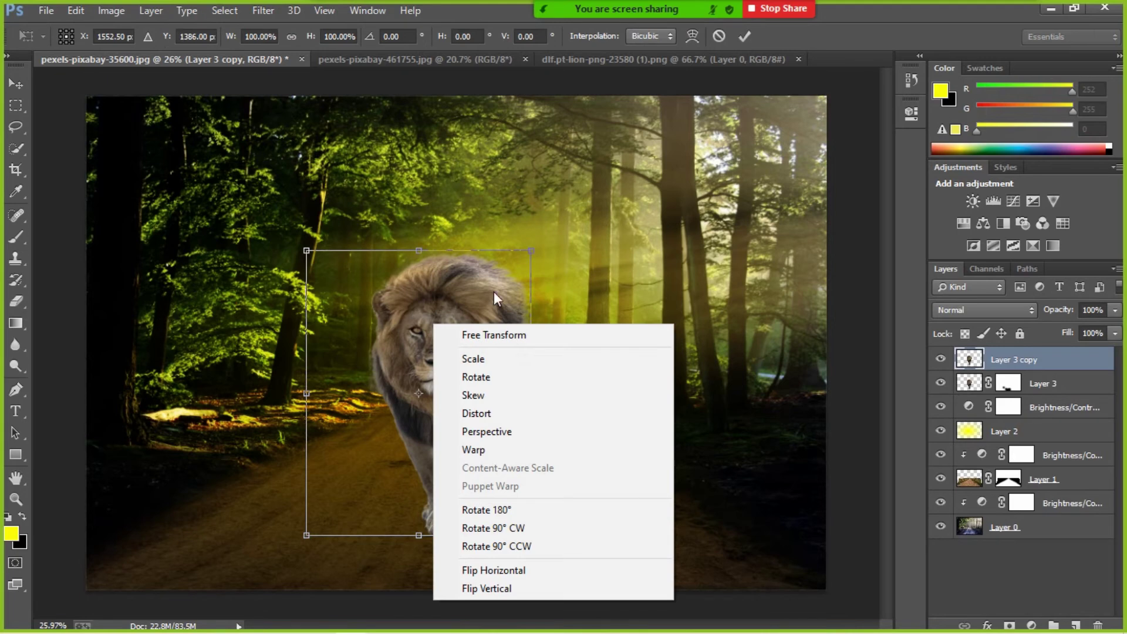
left_click(565, 295)
right_click(466, 326)
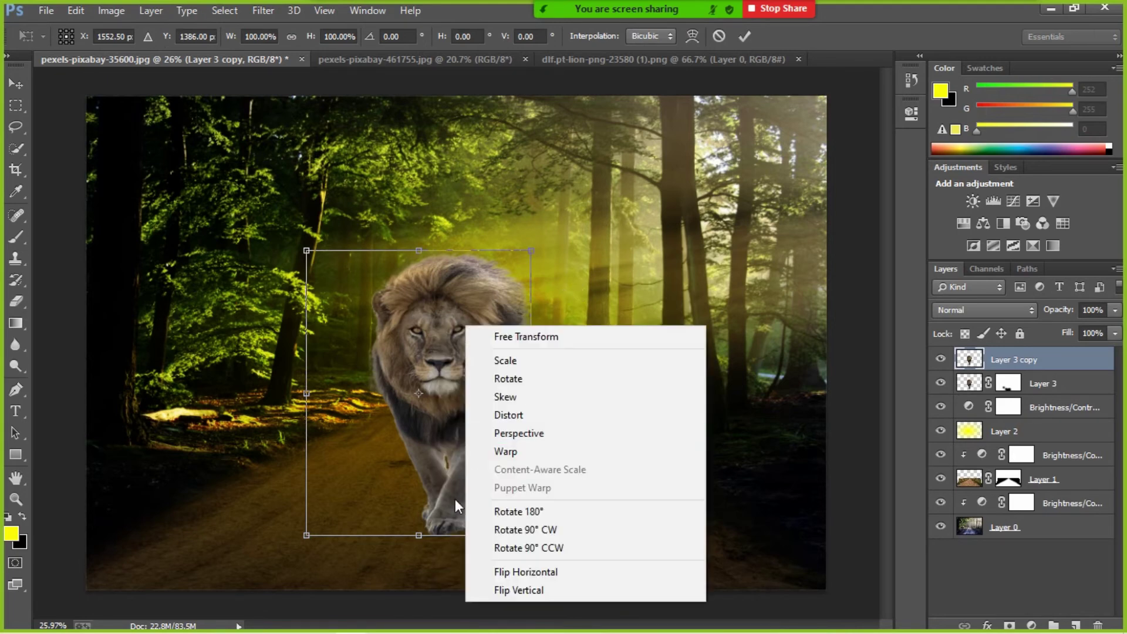
left_click(485, 529)
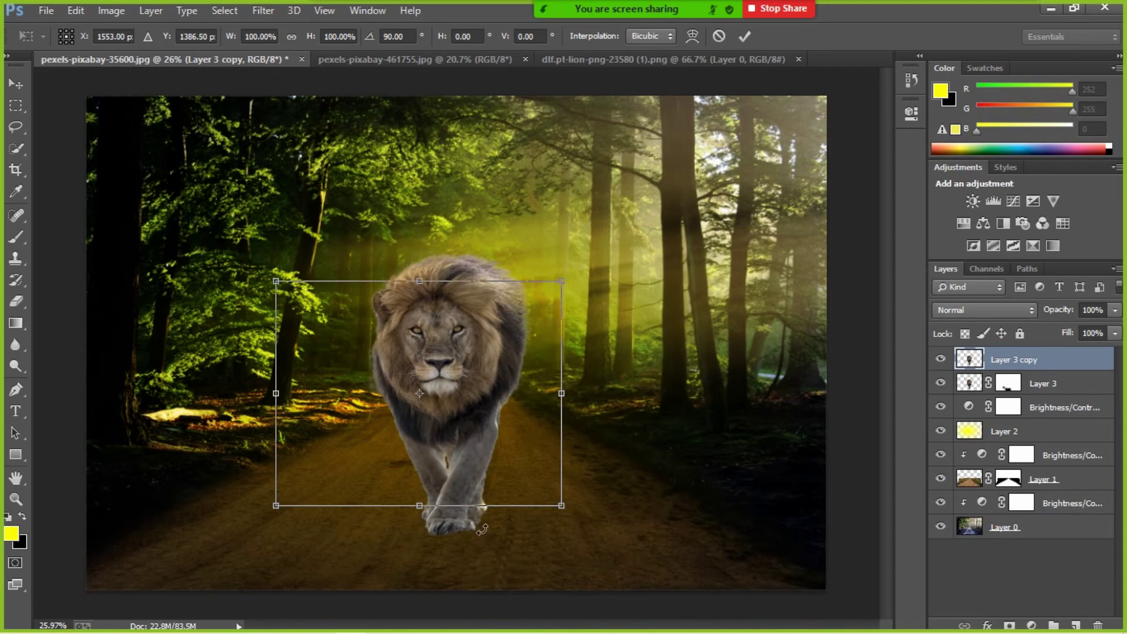
right_click(485, 336)
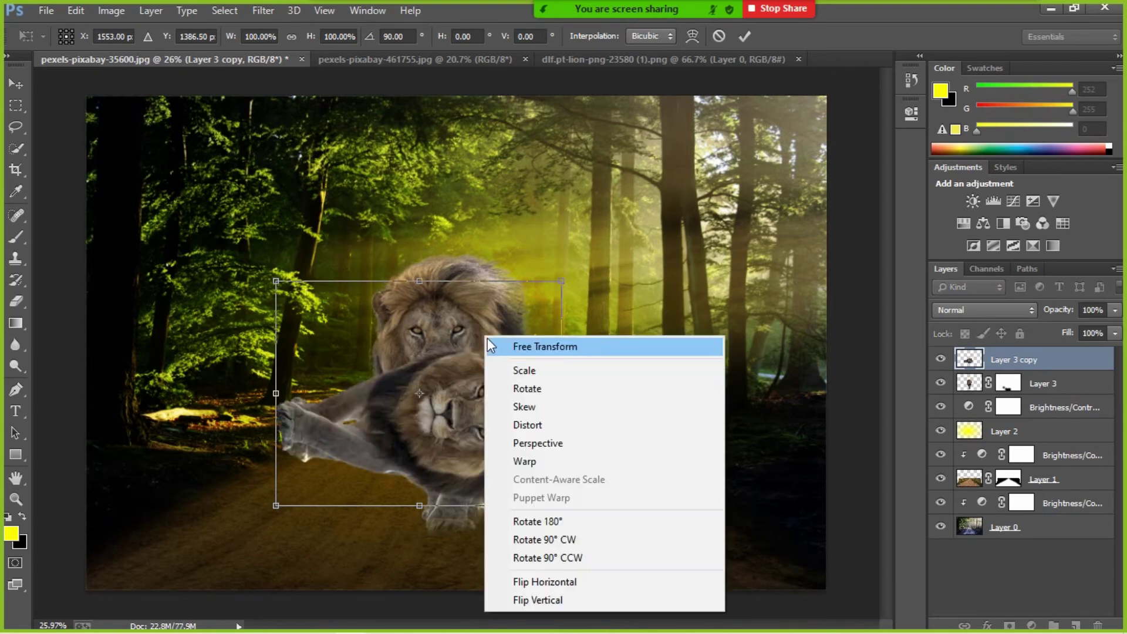
left_click(527, 539)
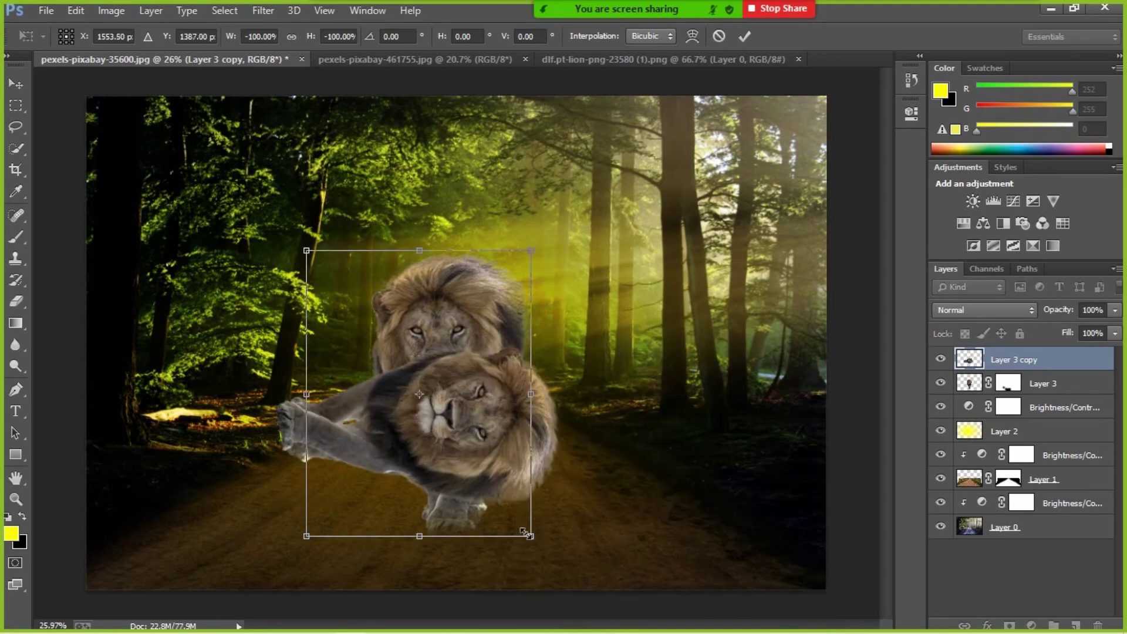
right_click(478, 420)
left_click(502, 340)
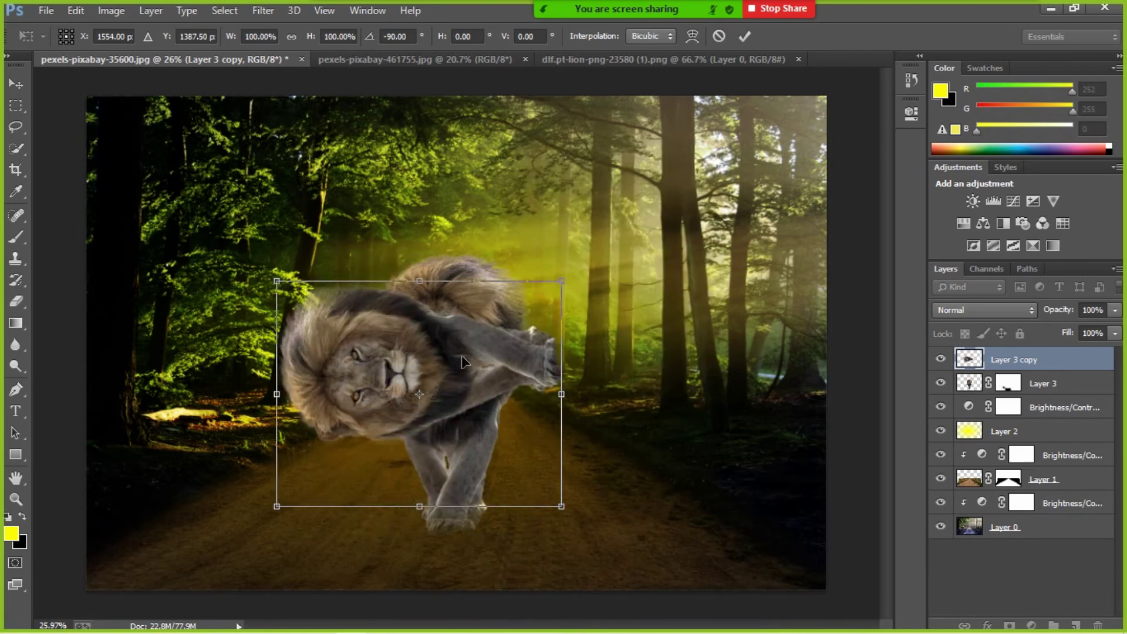
- Scale the rotated lion to about 94% and place it on the road's left side, its paws meeting the standing lion's paws
left_click_drag(462, 360, 342, 489)
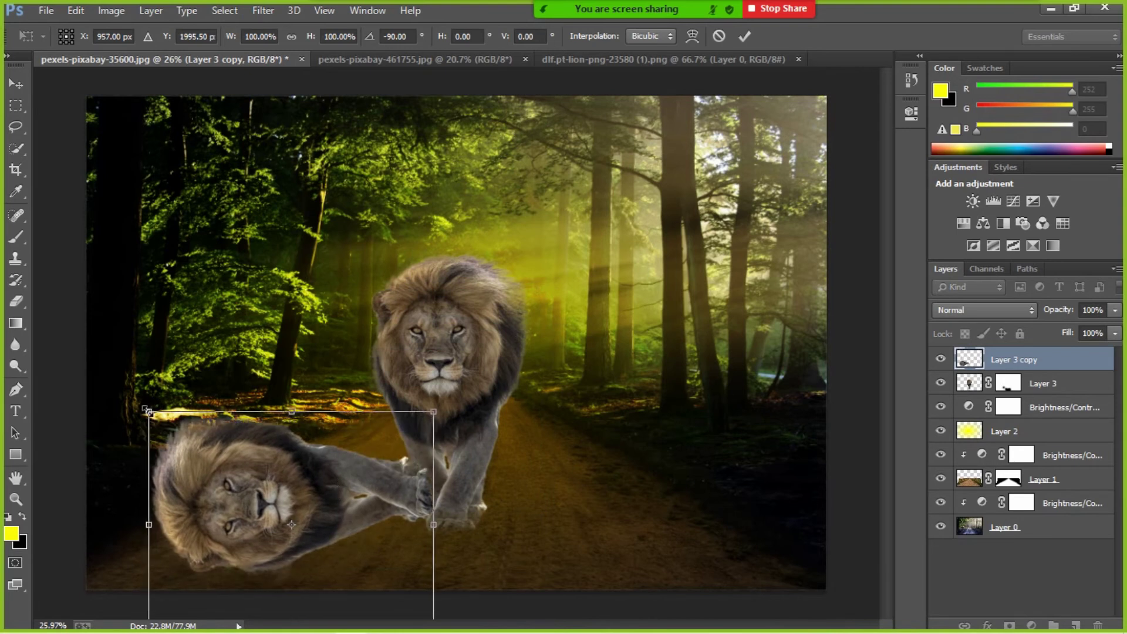
left_click_drag(147, 410, 164, 428)
left_click_drag(277, 485, 239, 500)
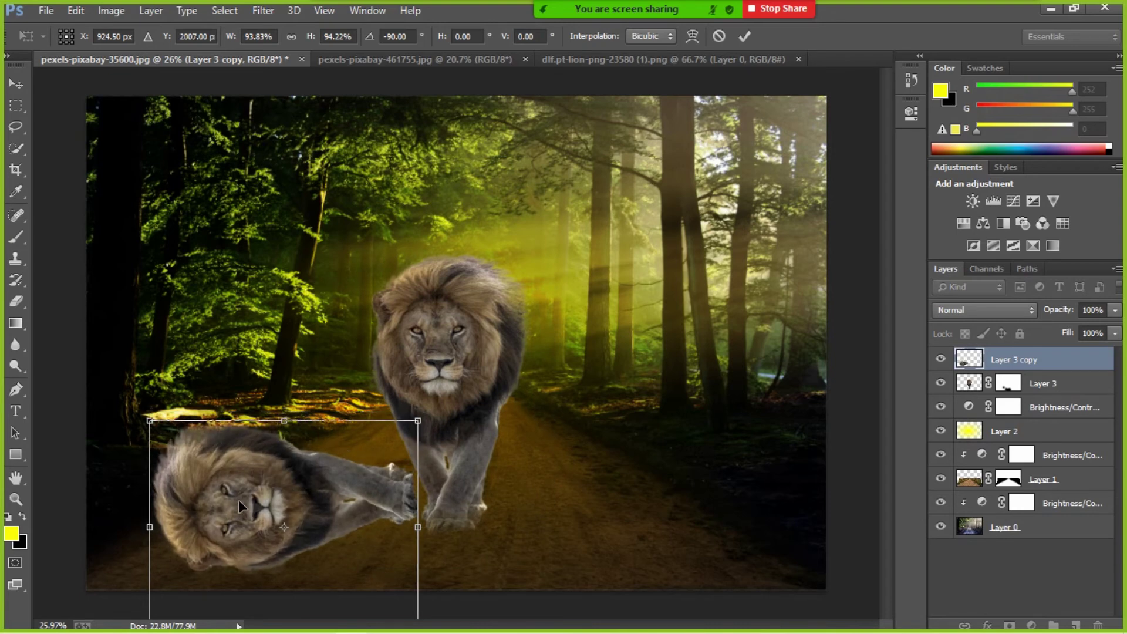
scroll(238, 501, "down", 1)
left_click_drag(246, 484, 242, 477)
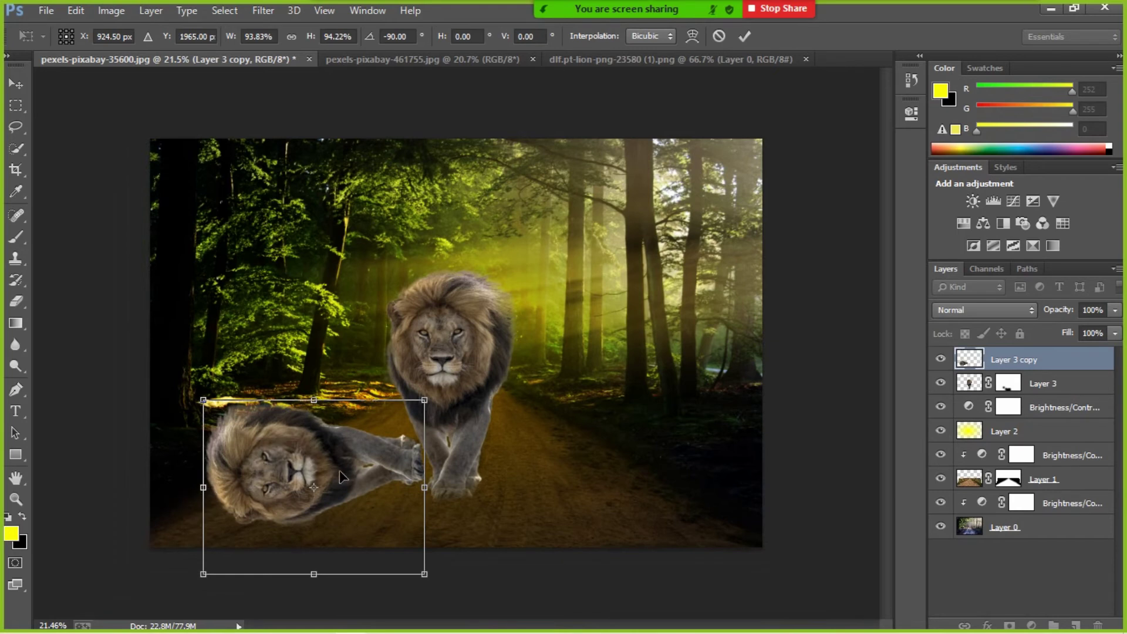
left_click_drag(303, 450, 301, 456)
- Warp the lying lion copy into a flatter shape stretched toward the photo's lower-left corner, and apply the transformation
right_click(360, 455)
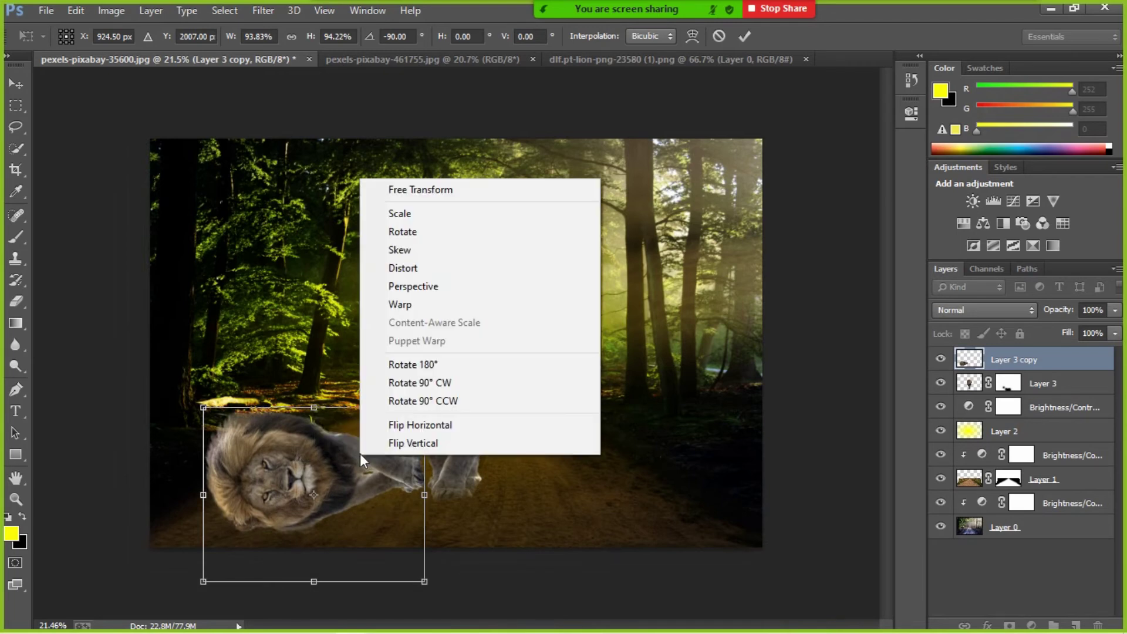
left_click(390, 304)
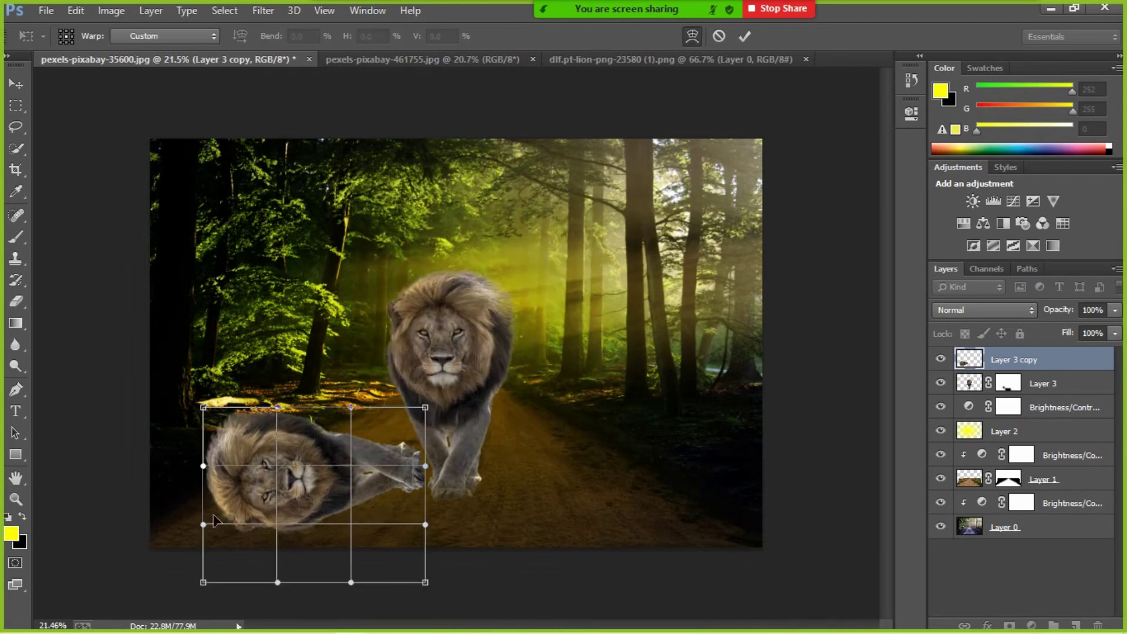
left_click_drag(200, 524, 140, 547)
left_click_drag(209, 468, 155, 495)
left_click_drag(208, 413, 213, 450)
left_click_drag(275, 421, 288, 443)
left_click_drag(345, 420, 353, 424)
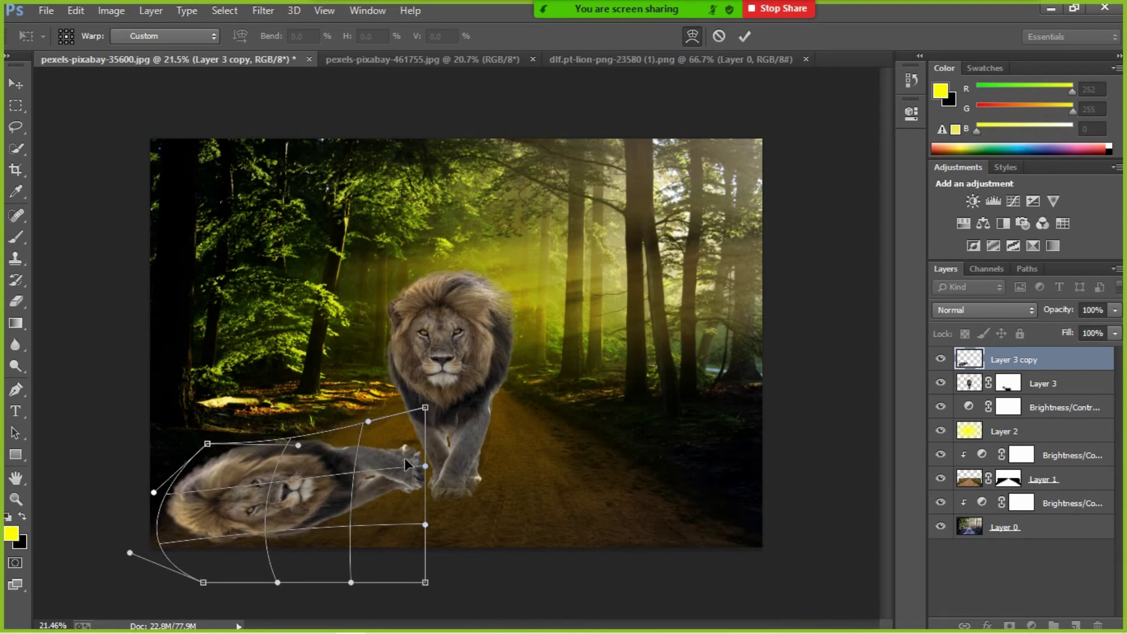
left_click_drag(405, 459, 404, 466)
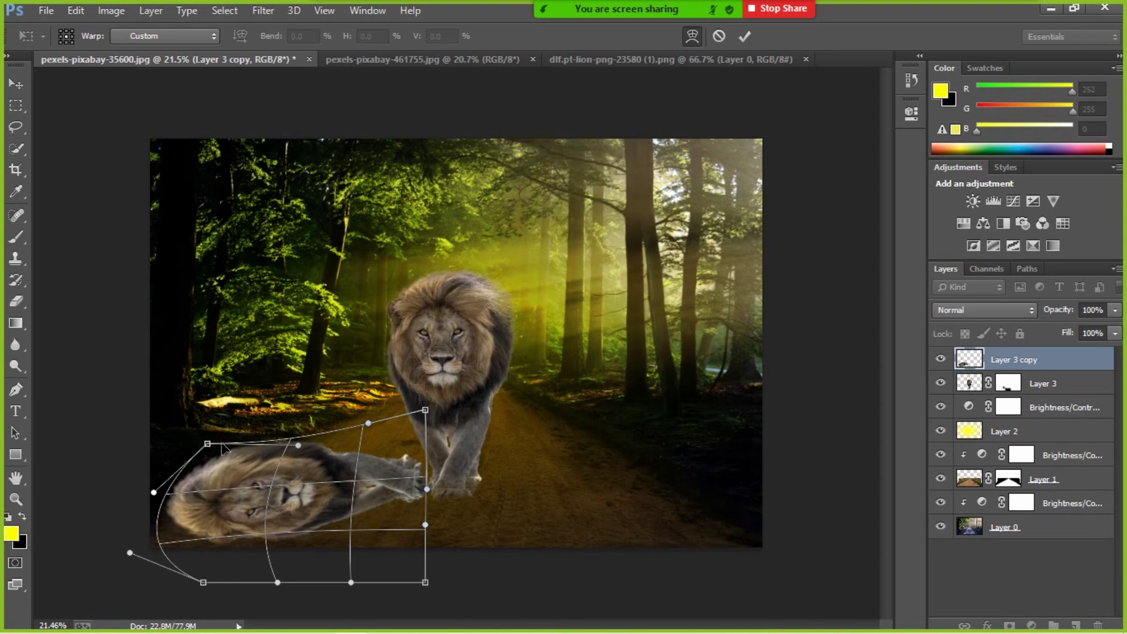
left_click_drag(207, 444, 199, 462)
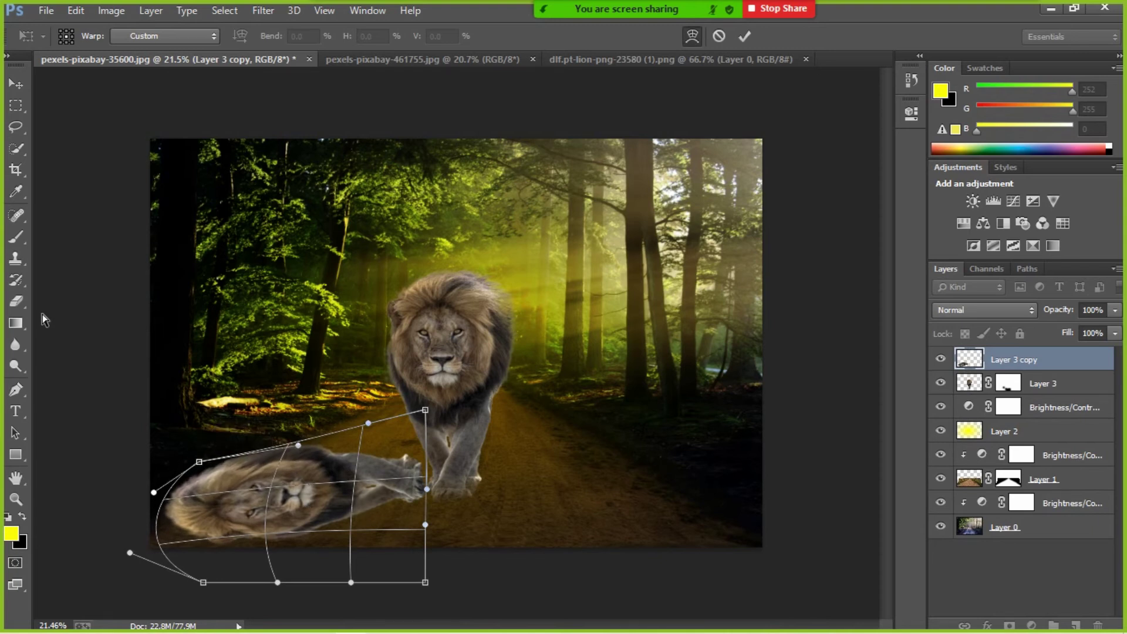
left_click(743, 40)
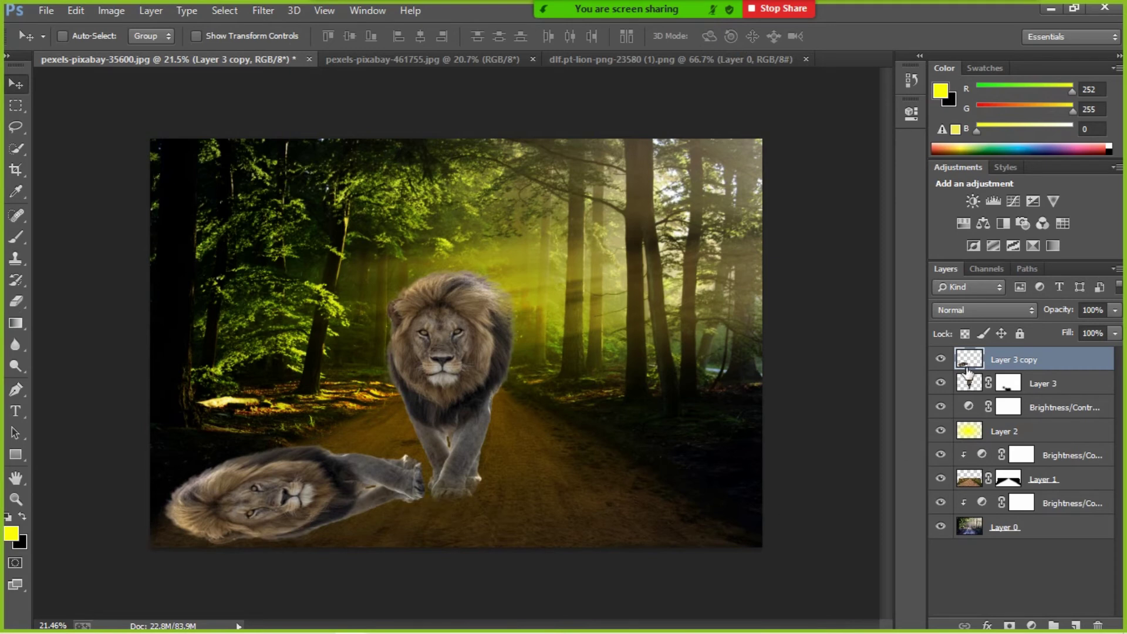
- Turn Layer 3 copy into a black silhouette by setting its Hue/Saturation lightness to -100
key("i")
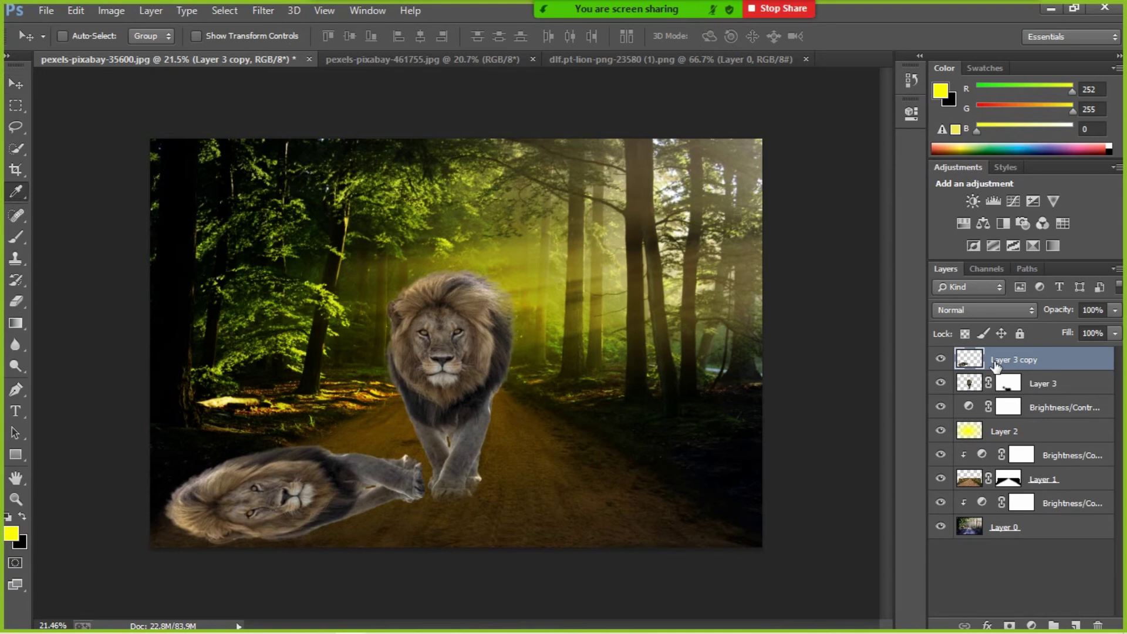
key("ctrl+u")
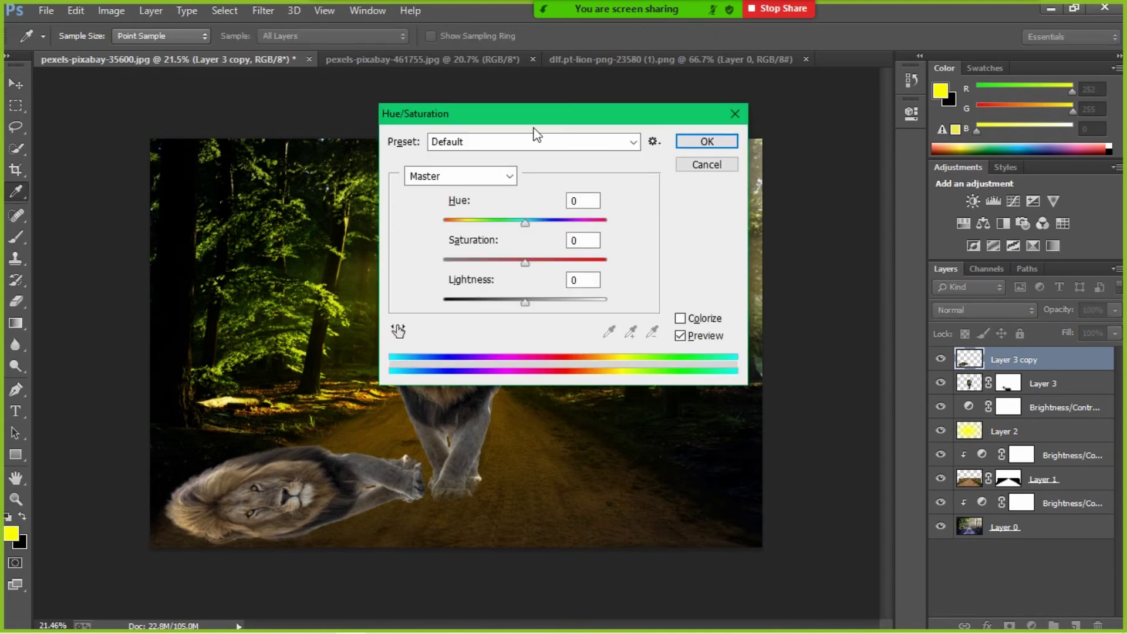
left_click_drag(548, 115, 856, 166)
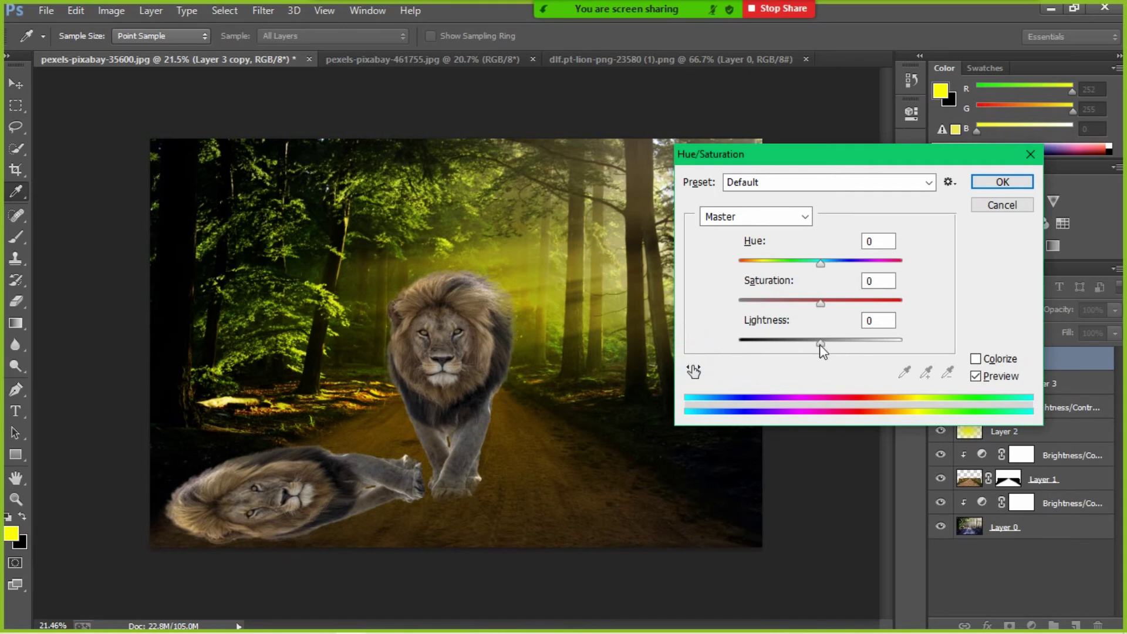
left_click_drag(821, 347, 730, 347)
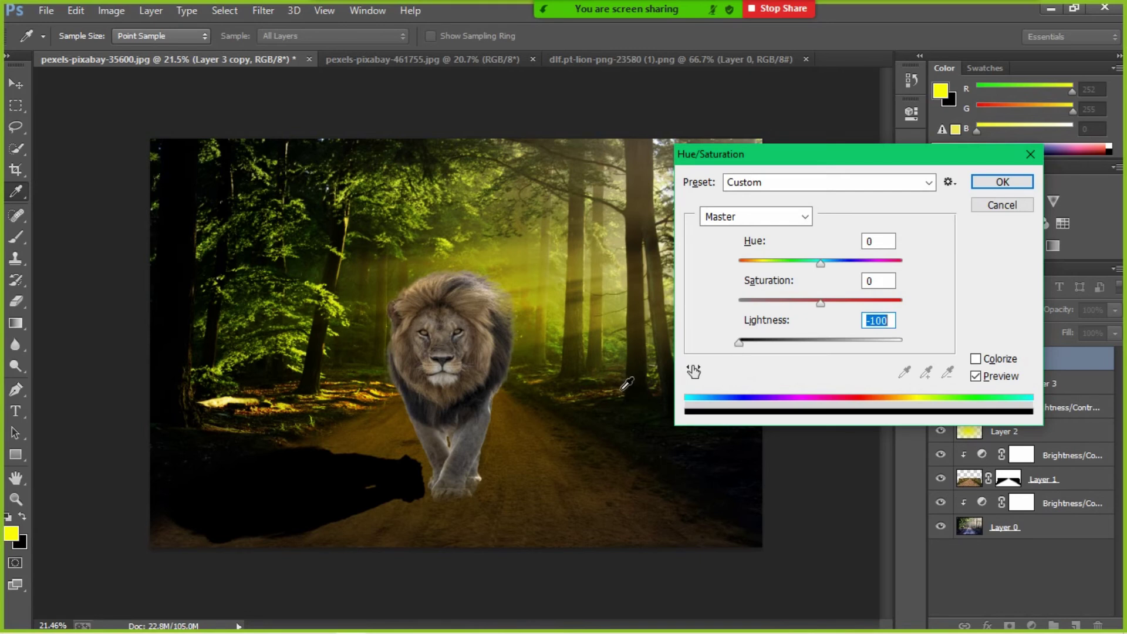
left_click(1002, 182)
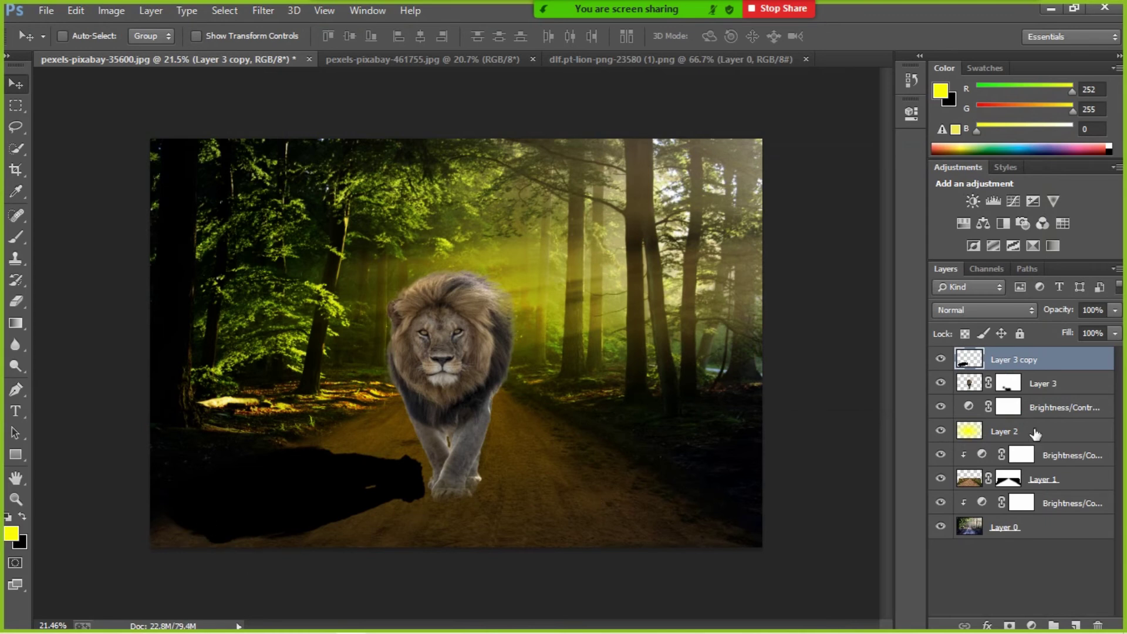
- Soften the shadow on Layer 3 copy to 54% fill and 87% opacity, and nudge it toward the lion's paws
left_click(1116, 333)
left_click_drag(1108, 344, 1075, 355)
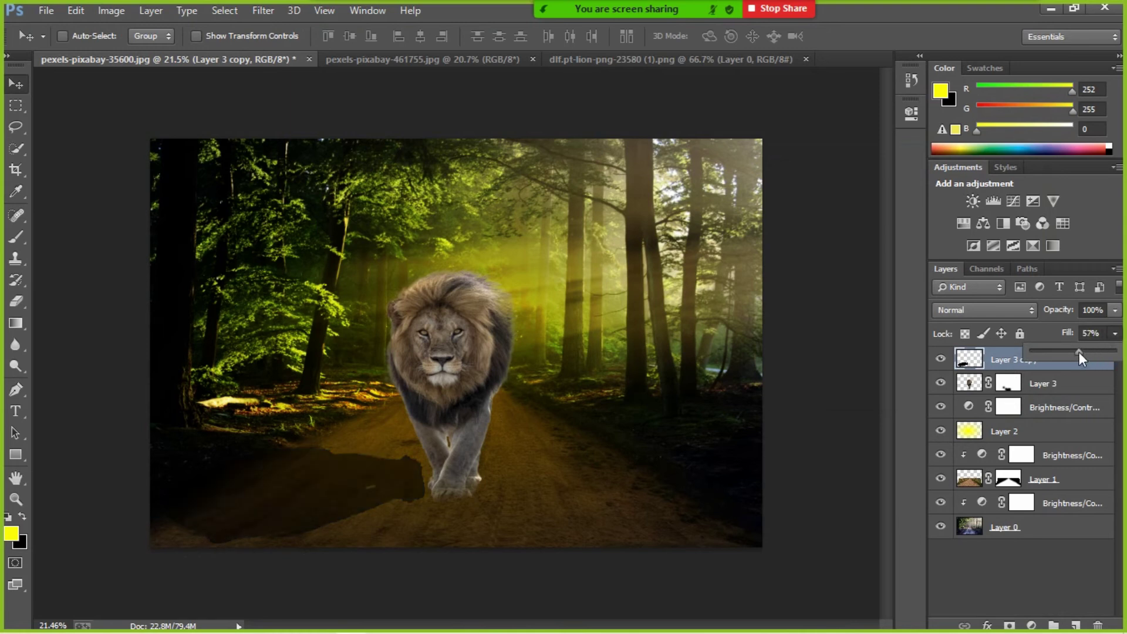
left_click(1115, 309)
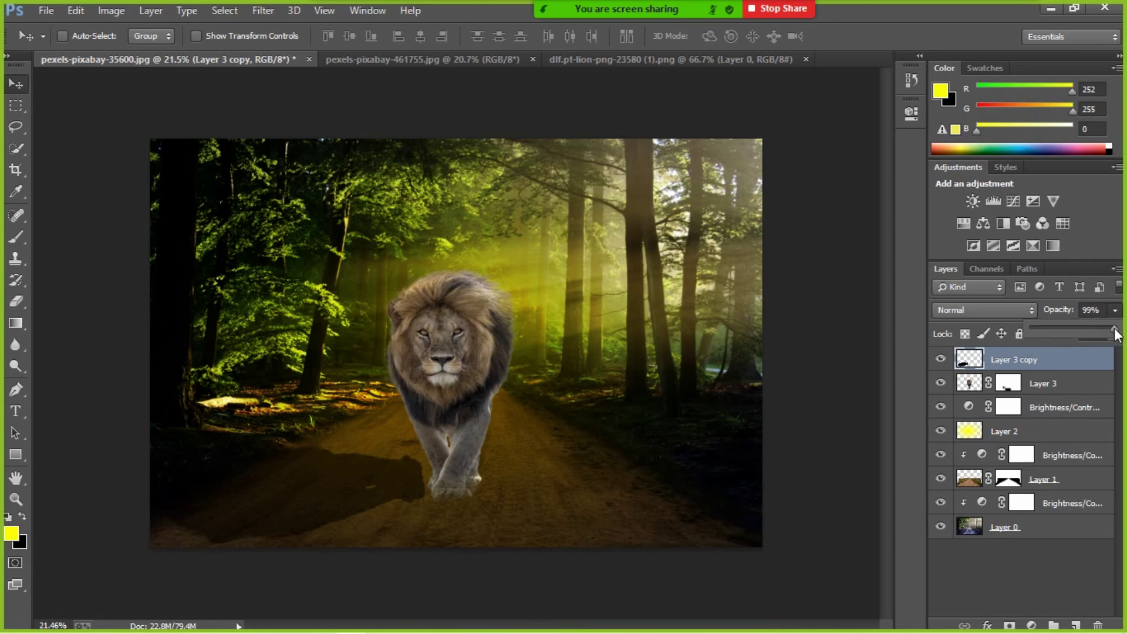
left_click_drag(1116, 334, 1112, 335)
left_click(299, 497)
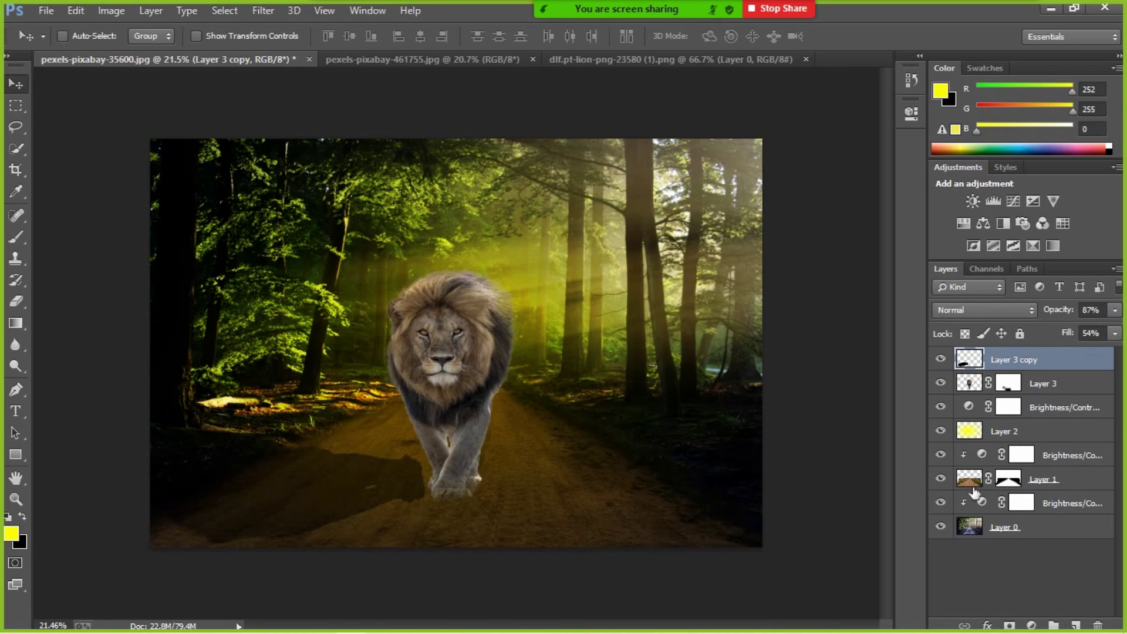
left_click_drag(277, 489, 284, 490)
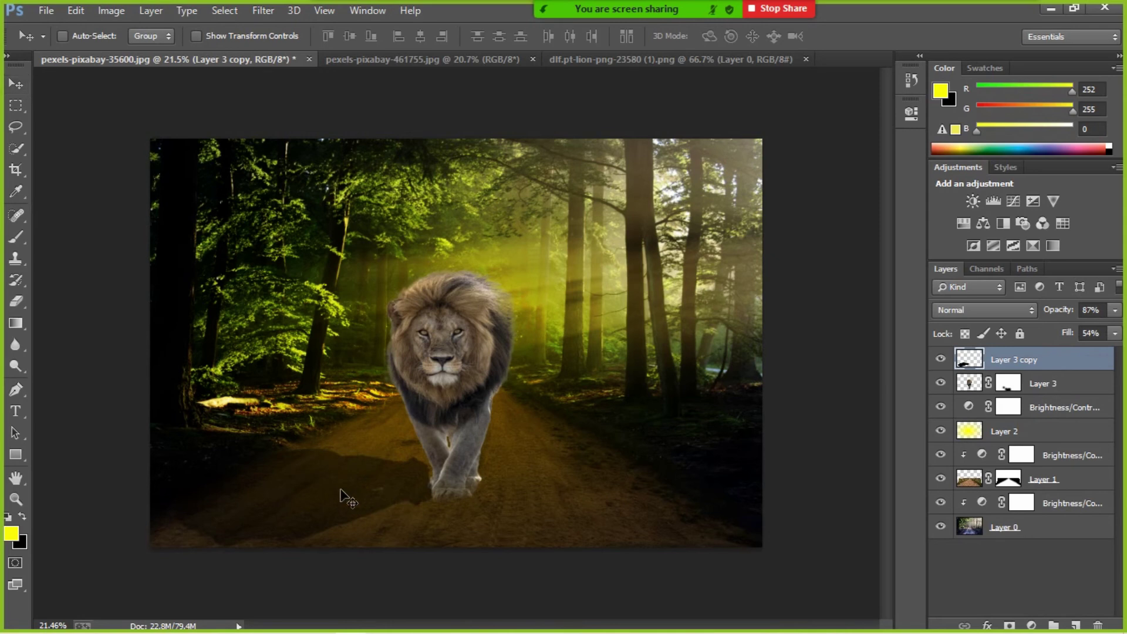
- Warp the shadow so its head end spreads outward and its paw end narrows to meet the lion's paws, and apply it
key("ctrl+t")
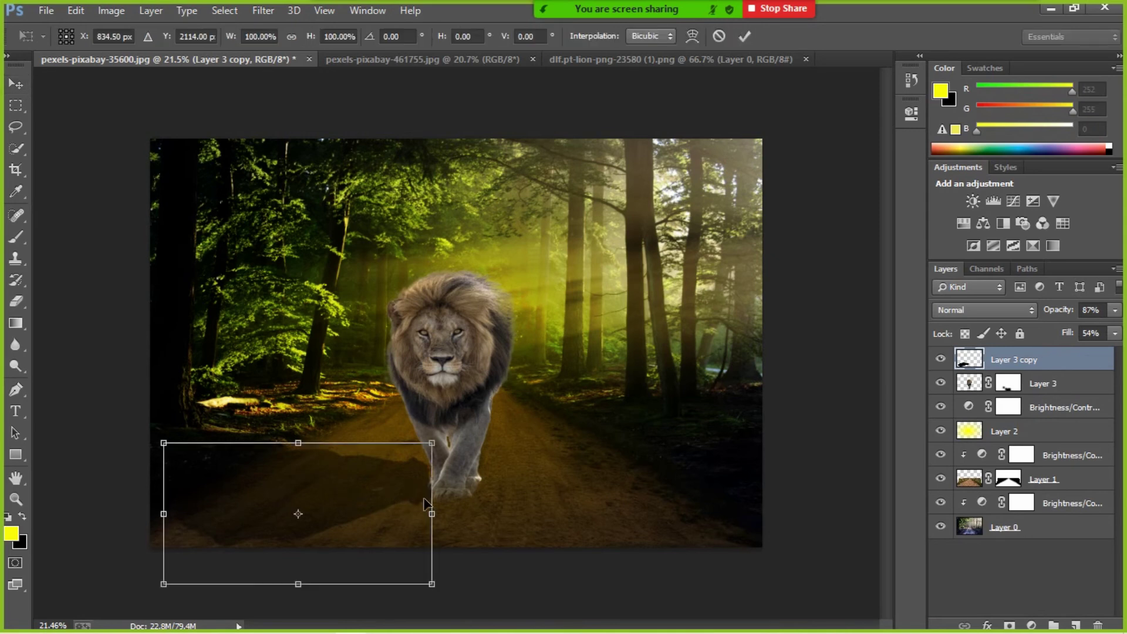
right_click(393, 490)
left_click(434, 338)
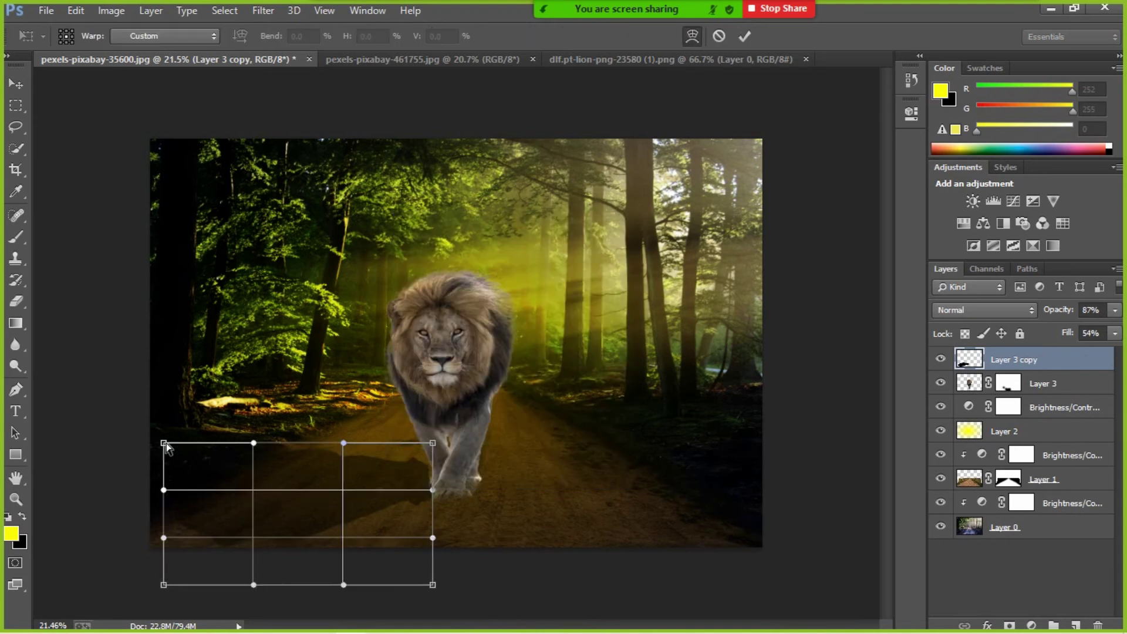
left_click_drag(165, 444, 147, 455)
left_click_drag(167, 497, 136, 538)
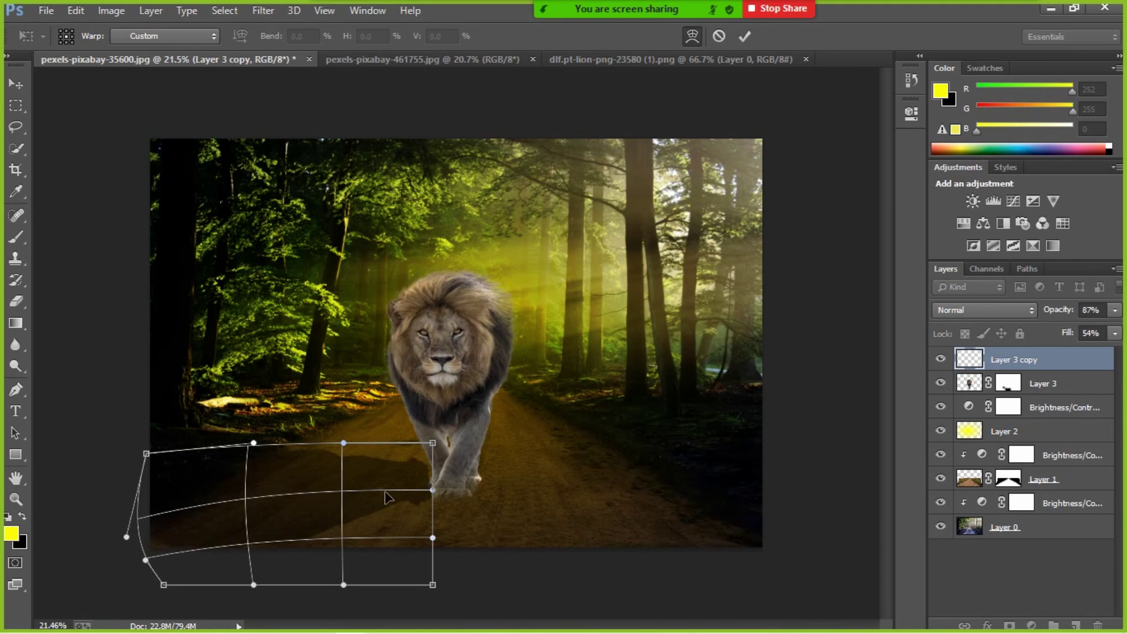
left_click_drag(407, 490, 410, 498)
left_click_drag(338, 445, 337, 468)
left_click_drag(268, 451, 234, 451)
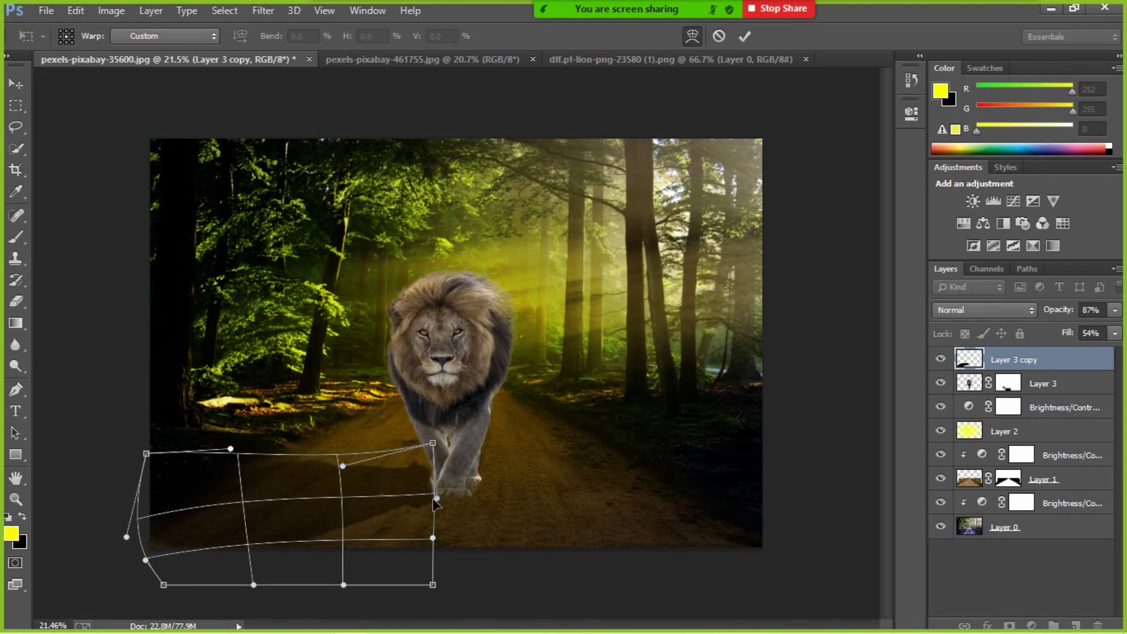
left_click_drag(437, 498, 435, 492)
left_click_drag(409, 451, 351, 478)
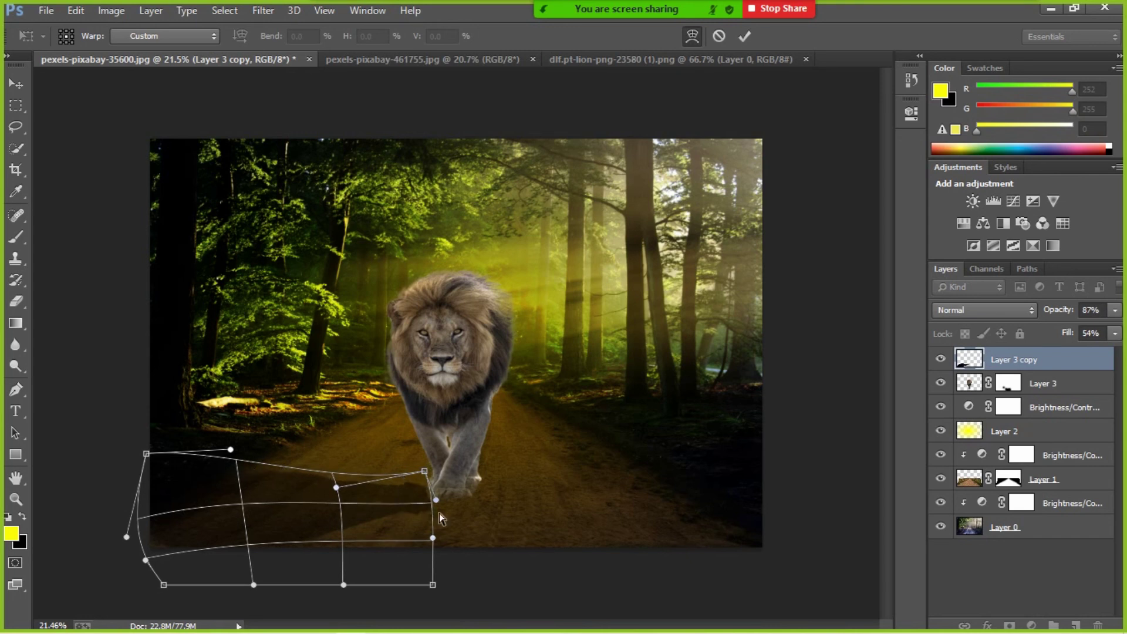
left_click_drag(431, 527, 422, 513)
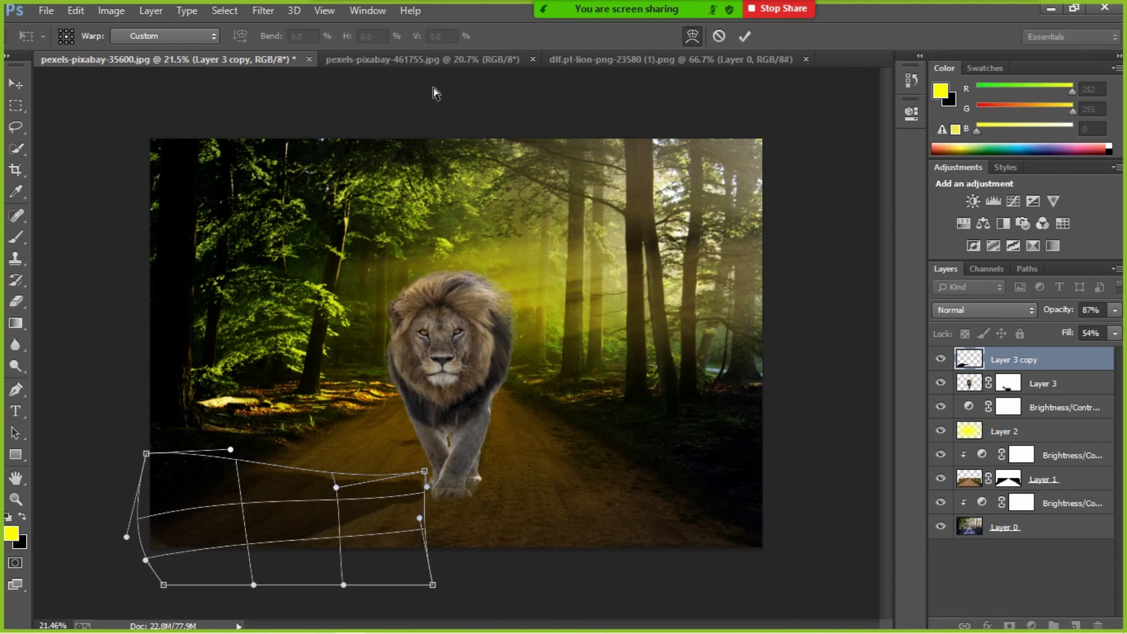
mouse_move(741, 11)
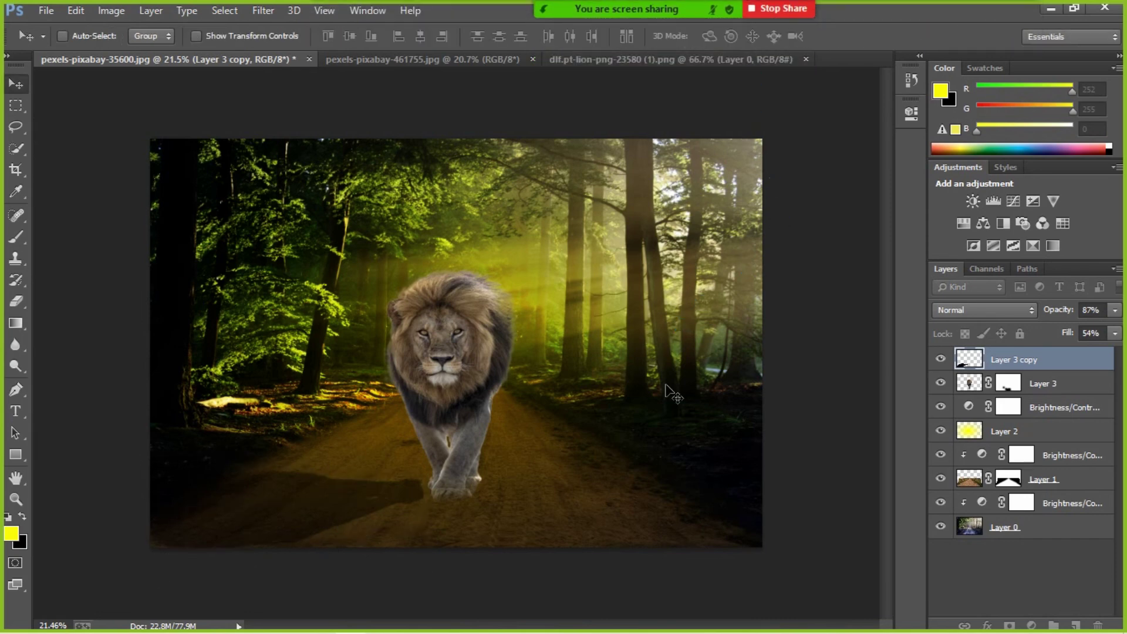
scroll(633, 496, "up", 2)
scroll(633, 498, "down", 1)
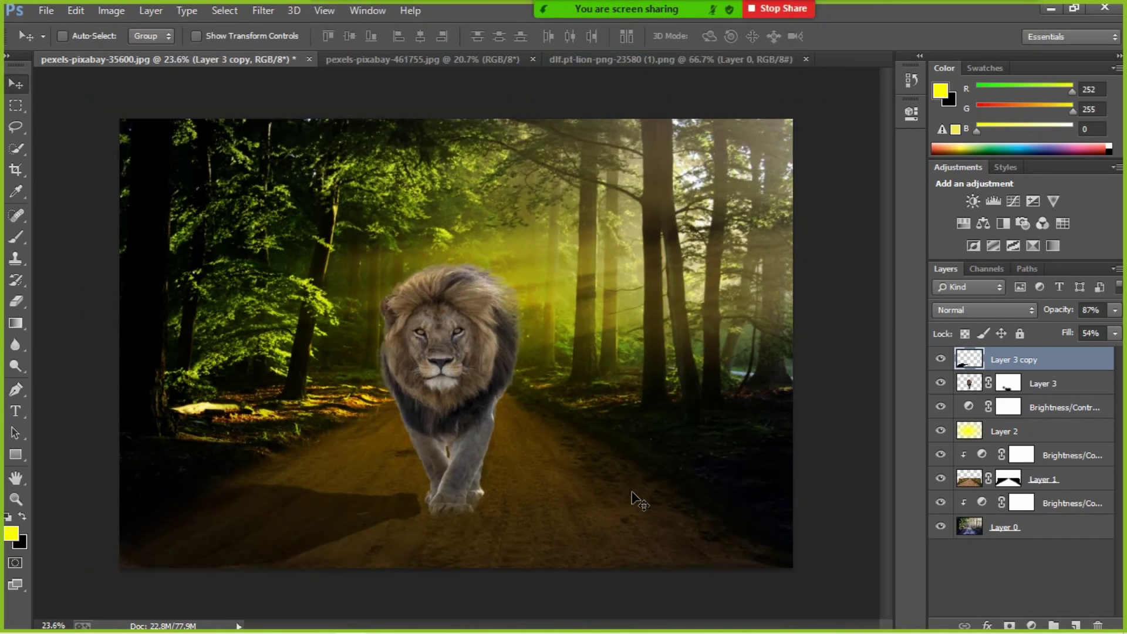
- Add a Brightness/Contrast adjustment clipped to the lion on Layer 3, with brightness 4 and contrast 53
left_click(981, 390)
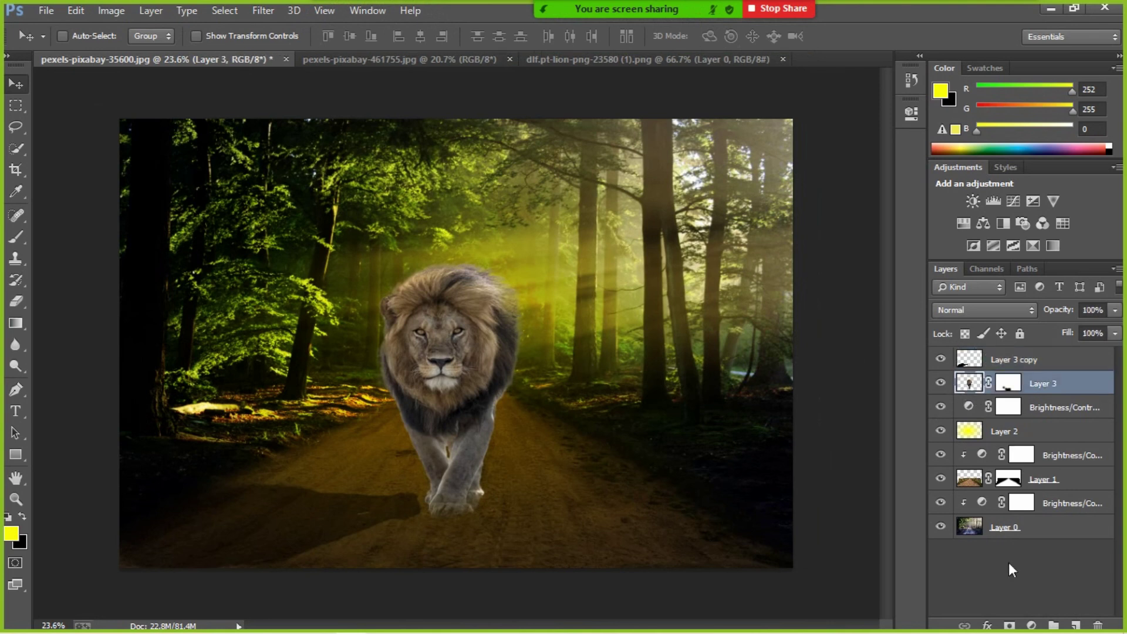
left_click(1032, 627)
left_click(999, 323)
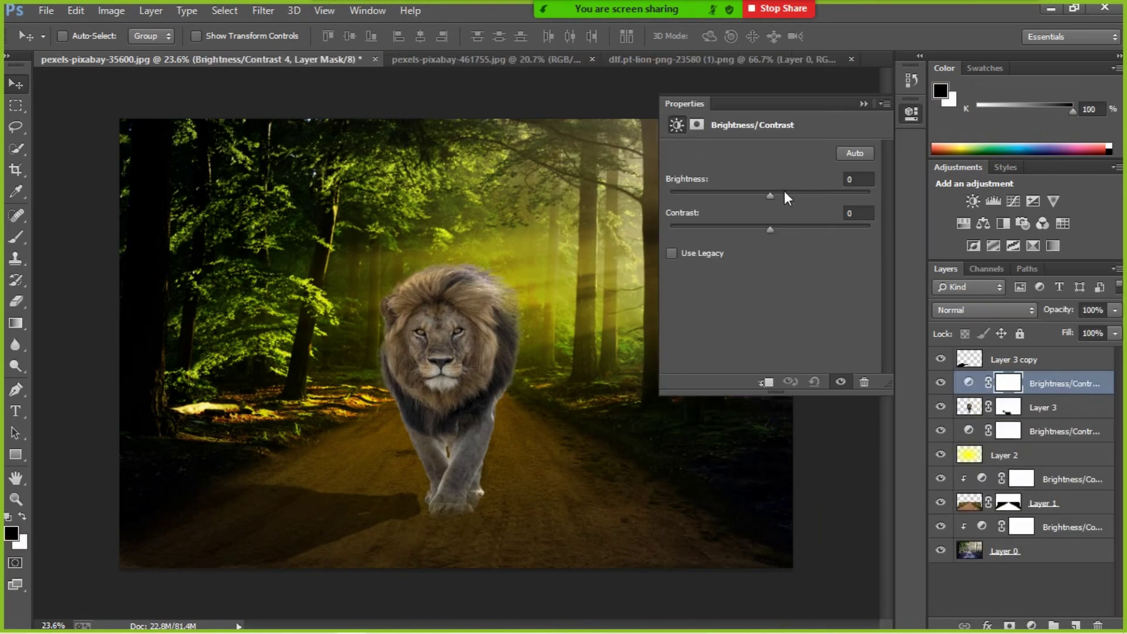
left_click_drag(770, 195, 812, 224)
left_click(766, 383)
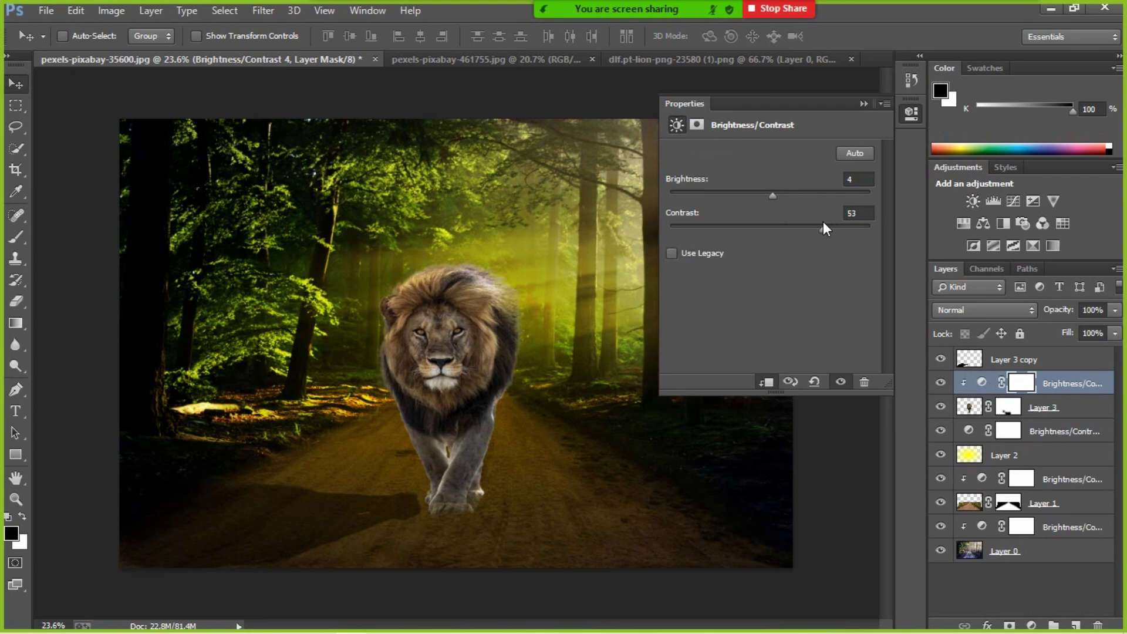
left_click(863, 104)
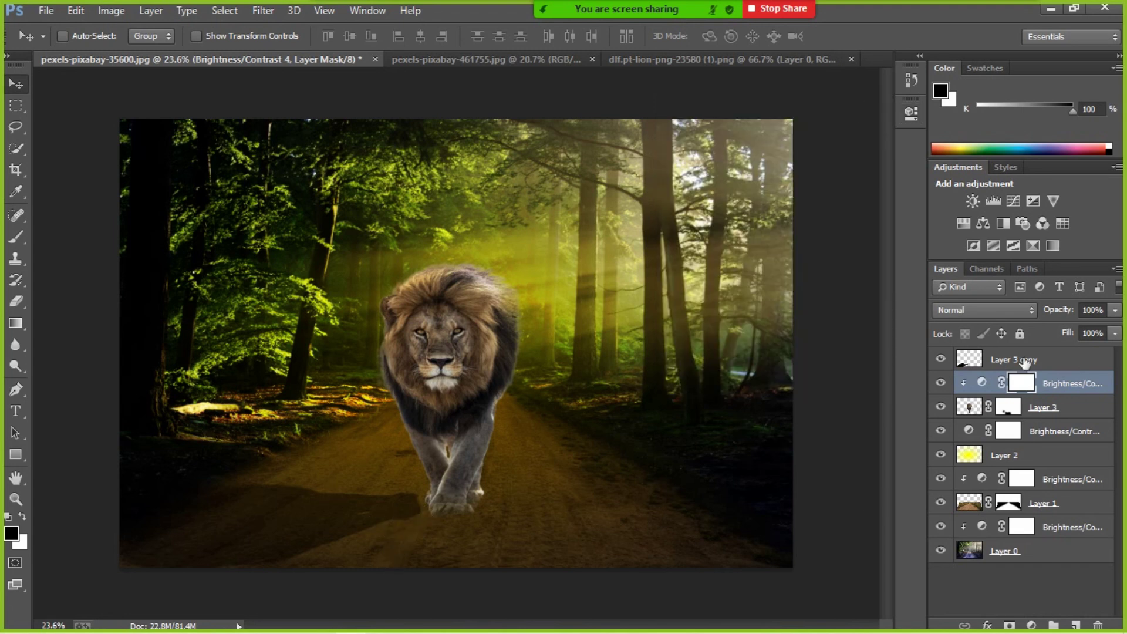
- Warp the shadow on Layer 3 copy so its paw-side edge extends to the lion's front paws, and apply it
left_click(979, 366)
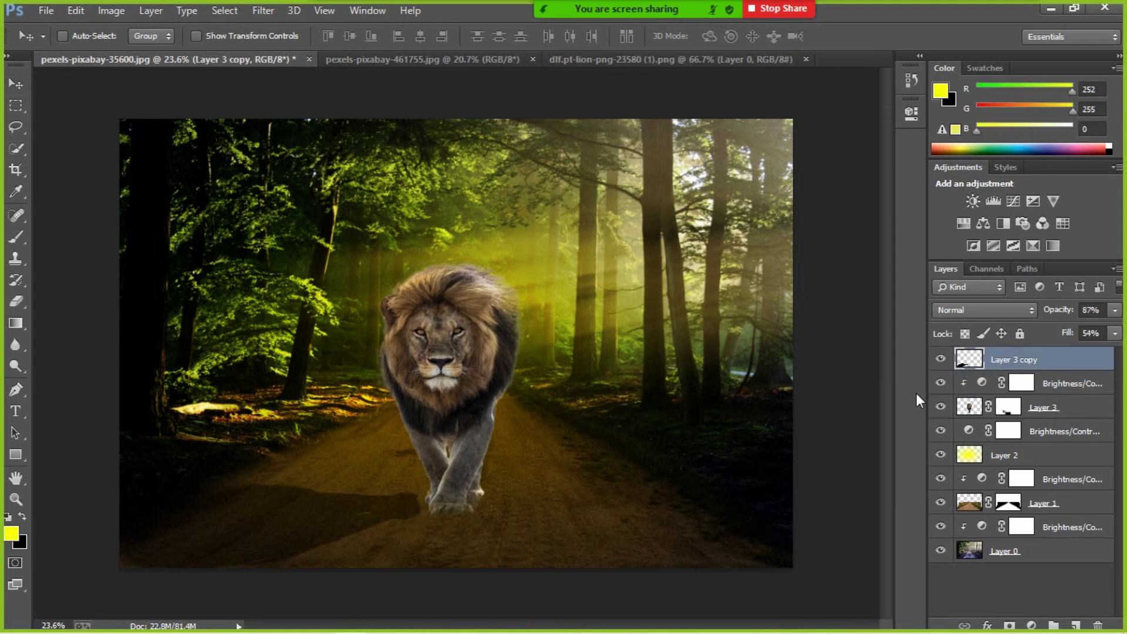
key("ctrl+t")
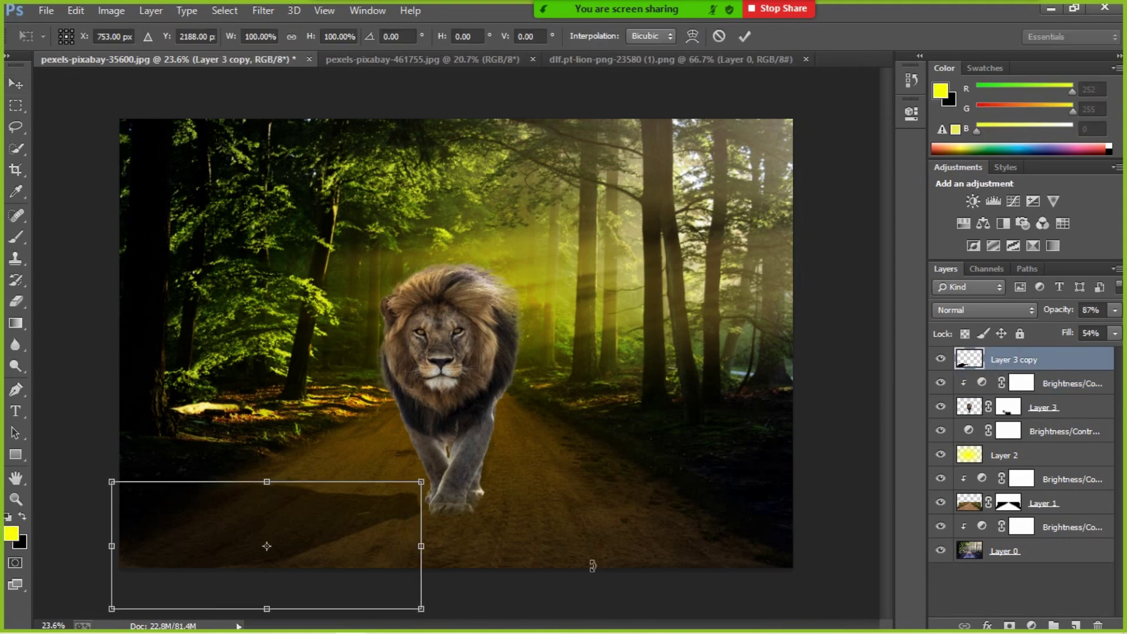
right_click(408, 504)
left_click(461, 353)
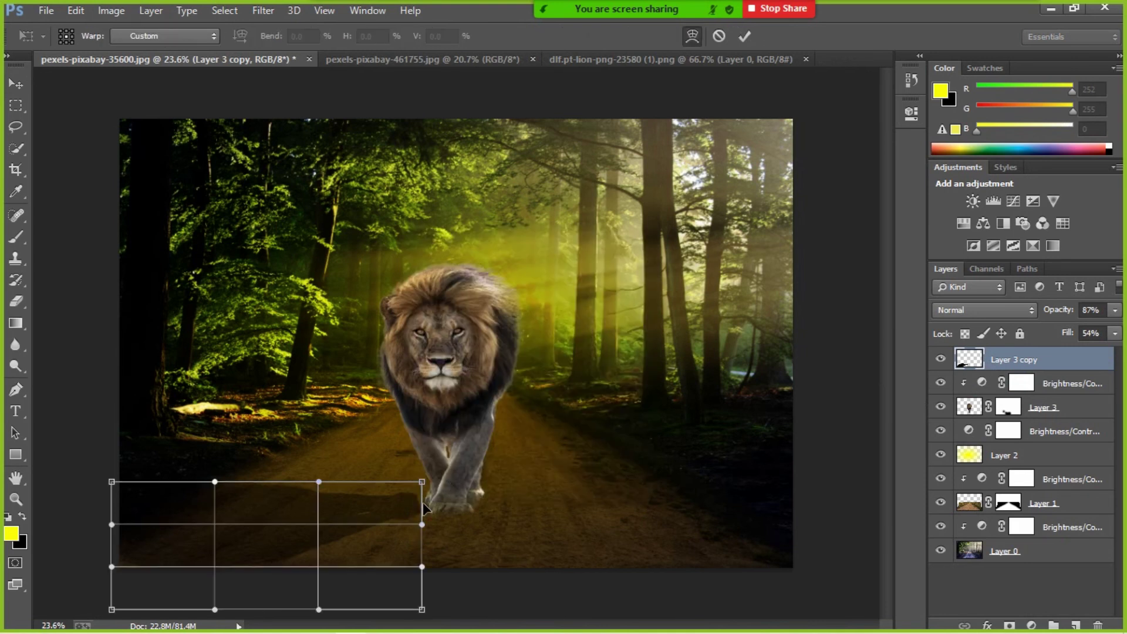
left_click_drag(429, 502, 429, 502)
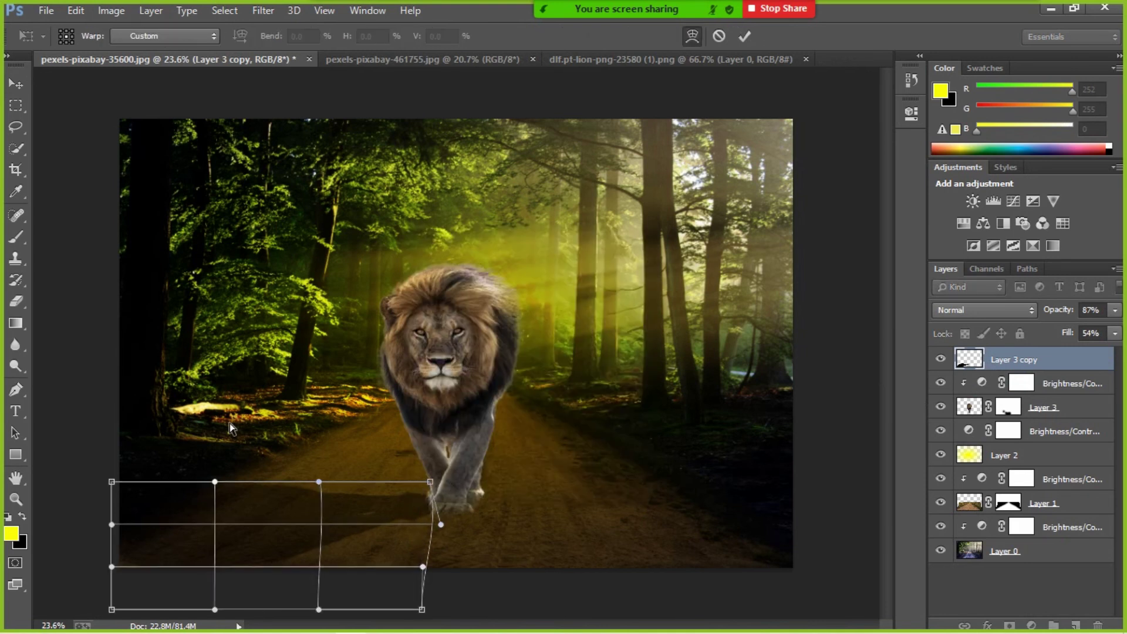
left_click(744, 36)
scroll(730, 232, "down", 1)
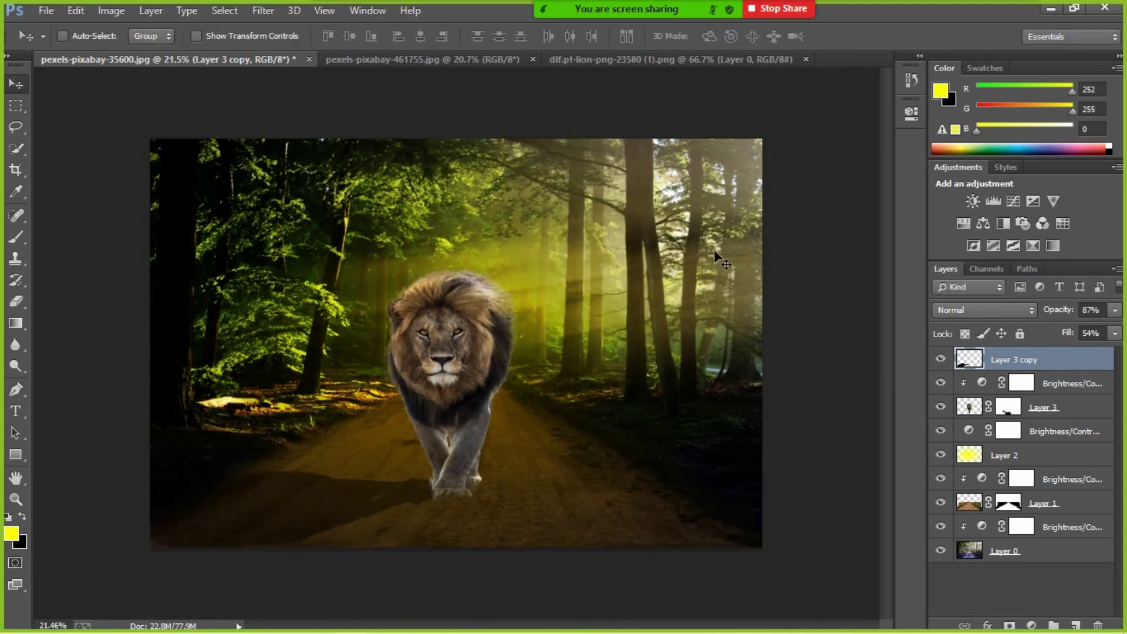
- Add a Color Balance adjustment above all layers, shifting the midtones slightly toward cyan, green and yellow
left_click(1020, 589)
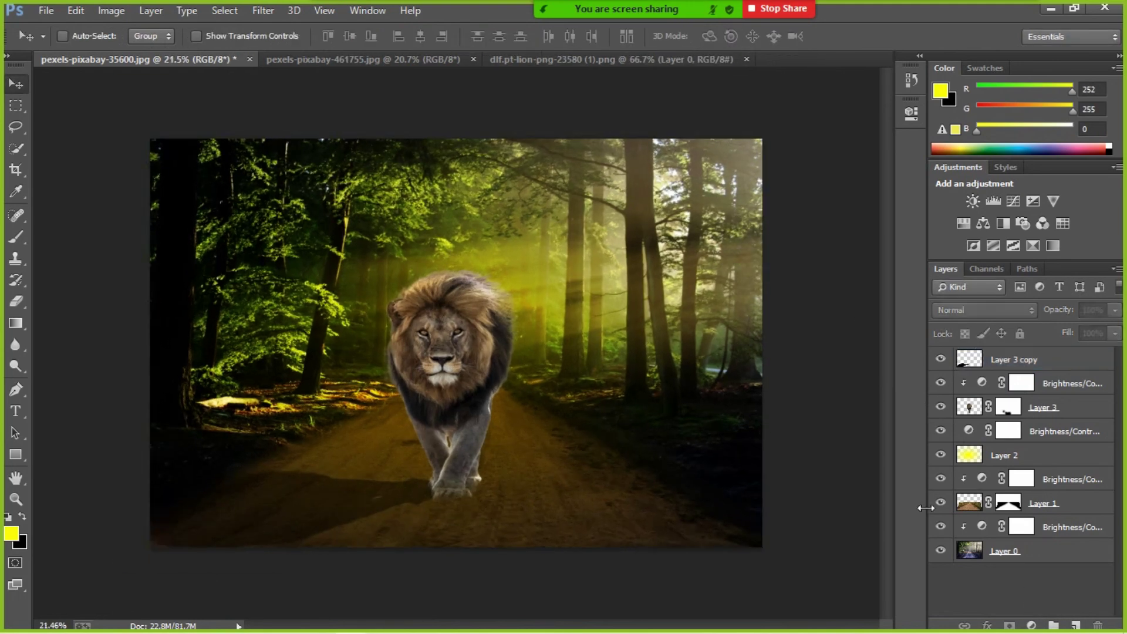
left_click(1031, 626)
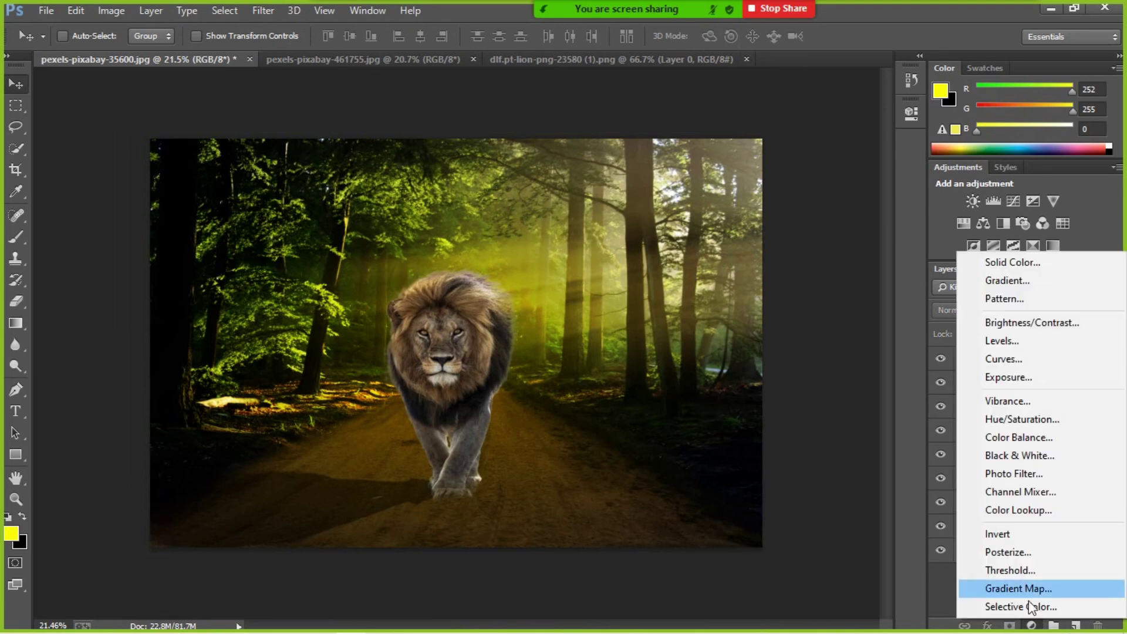
left_click(939, 588)
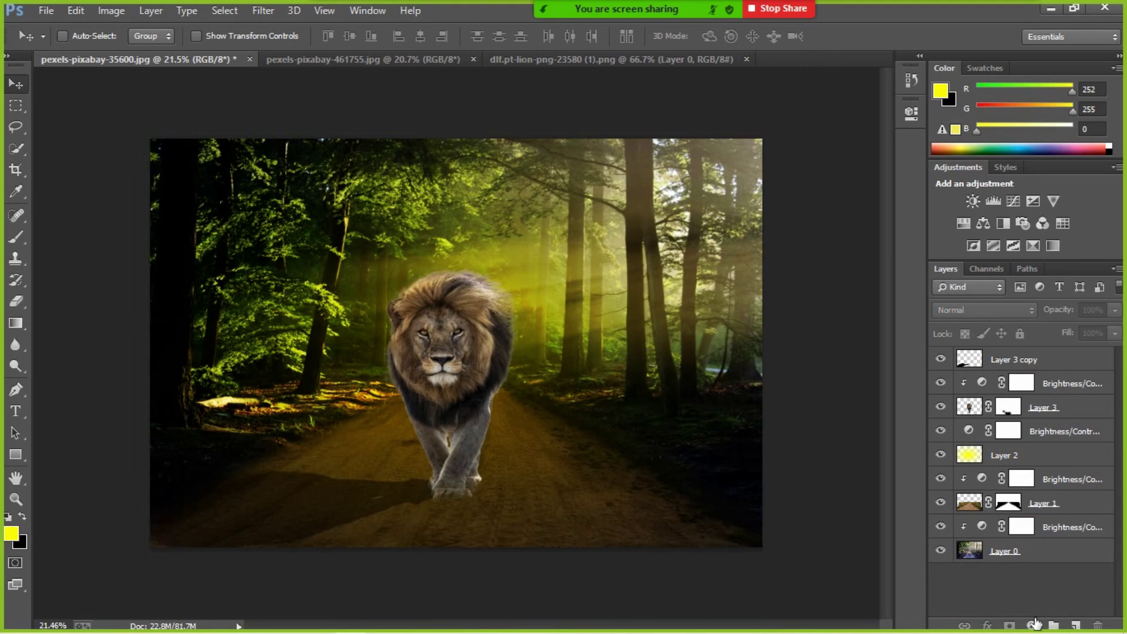
left_click(1035, 624)
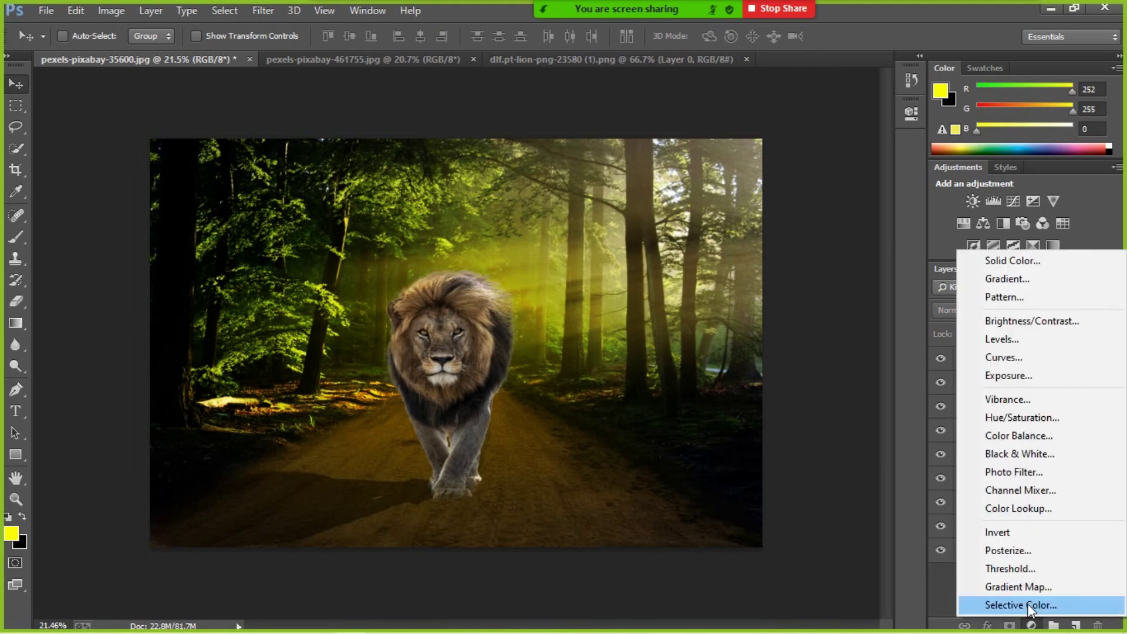
left_click(1040, 436)
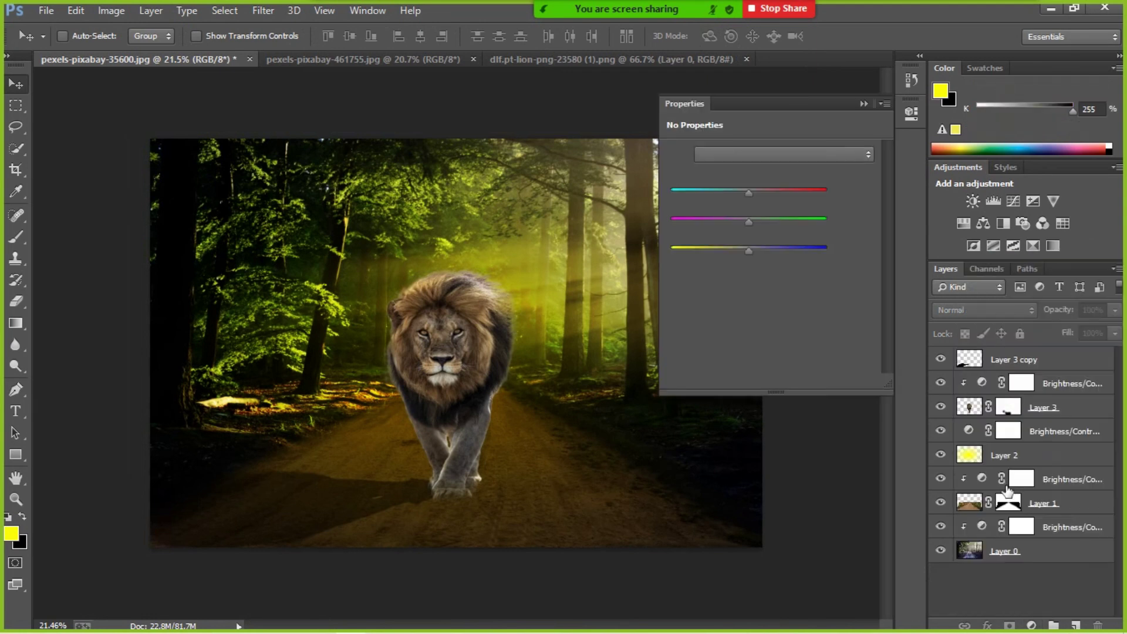
mouse_move(747, 195)
left_mouse_down()
mouse_move(761, 196)
mouse_move(746, 198)
left_mouse_up()
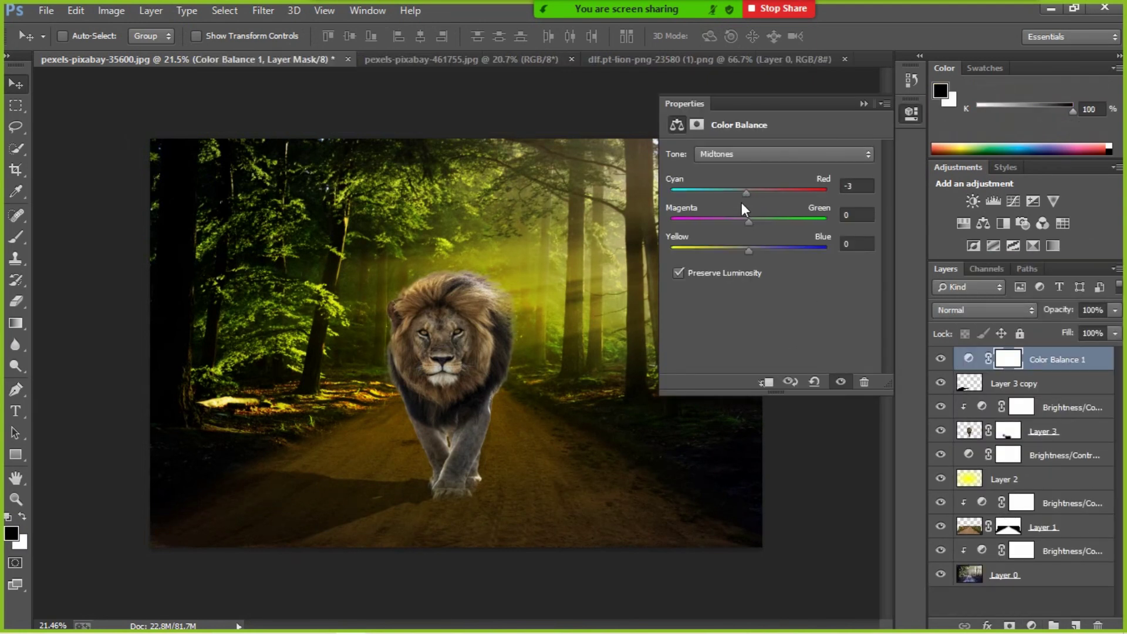
left_click_drag(756, 224, 734, 253)
left_click(861, 103)
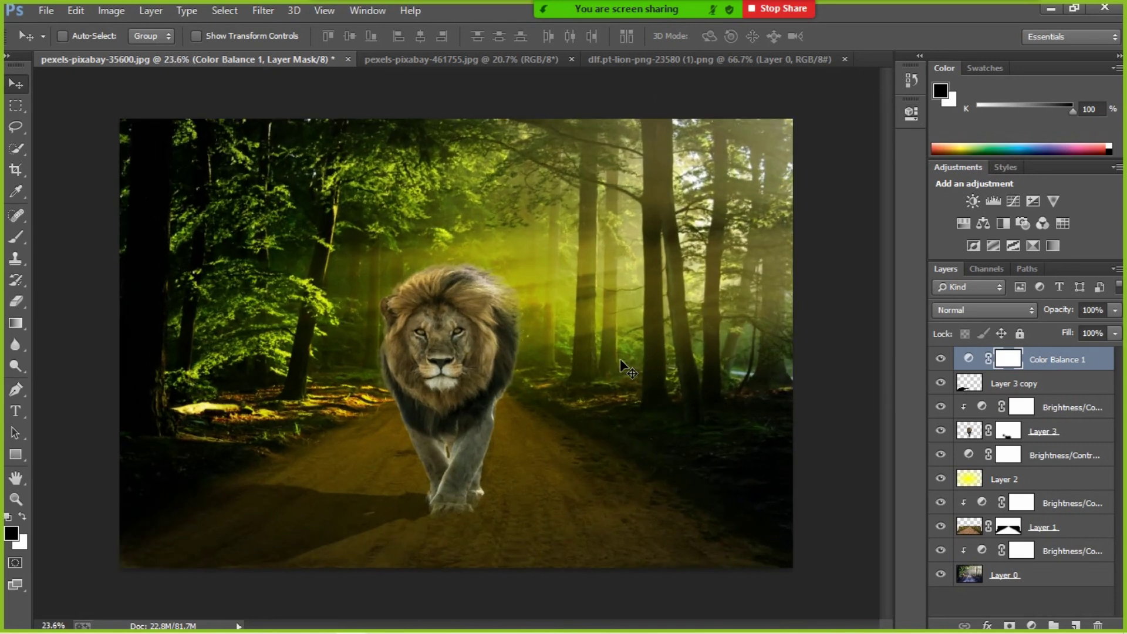
key("ctrl+0")
scroll(626, 360, "down", 2)
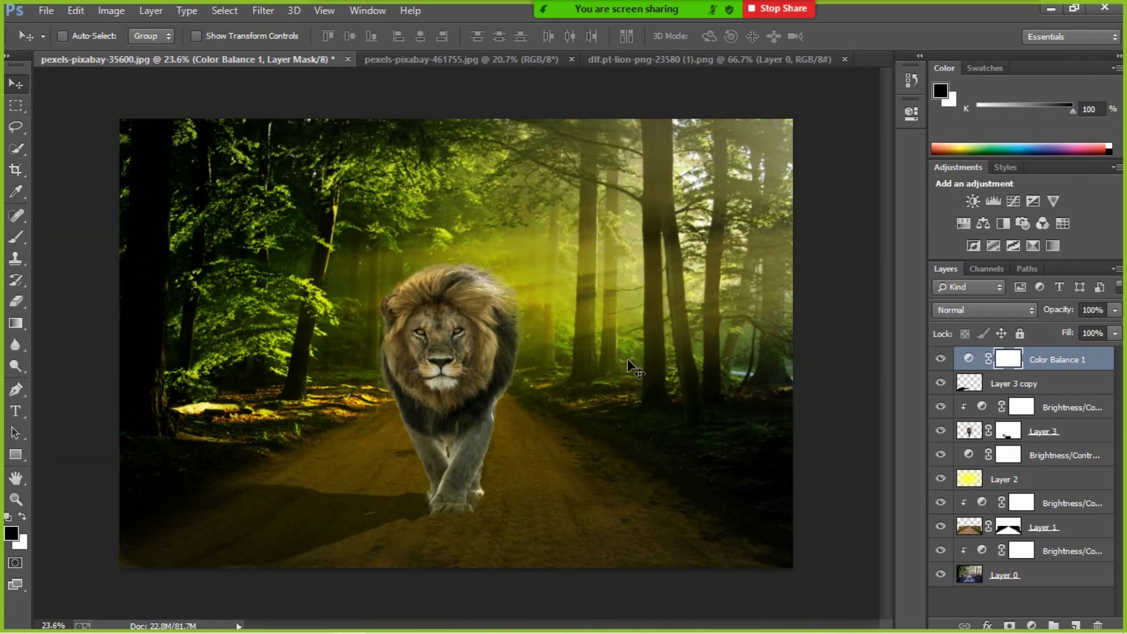